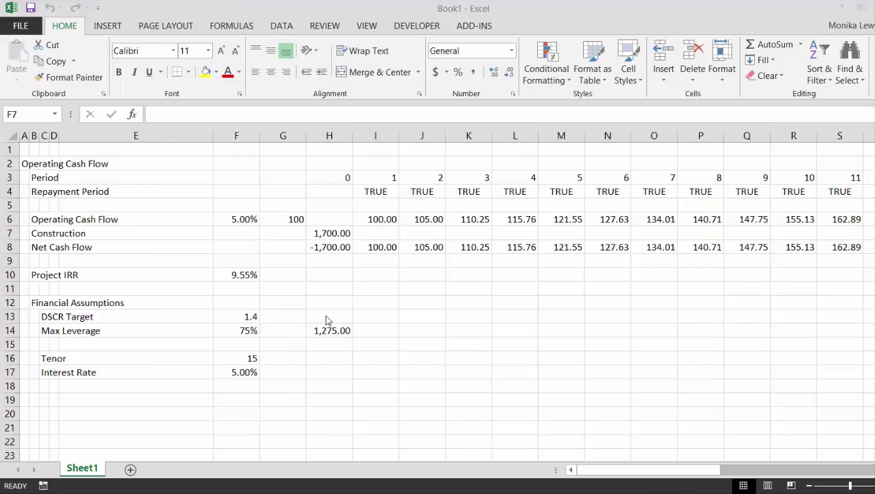
# Step: Examine the Project IRR formula and the financial assumptions for DSCR target, maximum leverage, tenor and interest rate
pyautogui.press('Down')
pyautogui.press('Down')
pyautogui.press('Down')
pyautogui.press('Down')
pyautogui.press('Down')
pyautogui.press('Down')
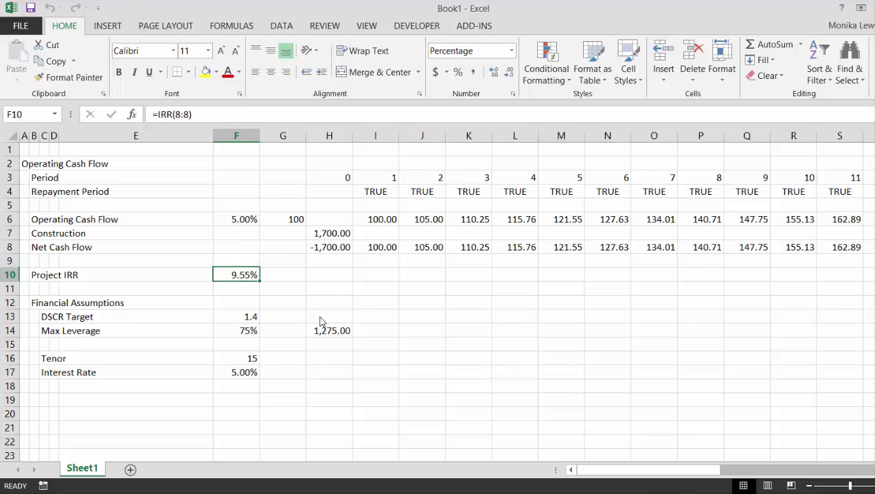
pyautogui.press('Left')
pyautogui.press('Left')
pyautogui.press('Left')
pyautogui.press('Right')
pyautogui.press('Right')
pyautogui.press('Right')
pyautogui.press('Right')
pyautogui.press('Left')
pyautogui.press('Down')
pyautogui.press('Left')
pyautogui.press('Left')
pyautogui.press('Left')
pyautogui.press('Right')
pyautogui.press('Right')
pyautogui.press('Right')
pyautogui.press('Right')
pyautogui.press('Right')
pyautogui.press('Up')
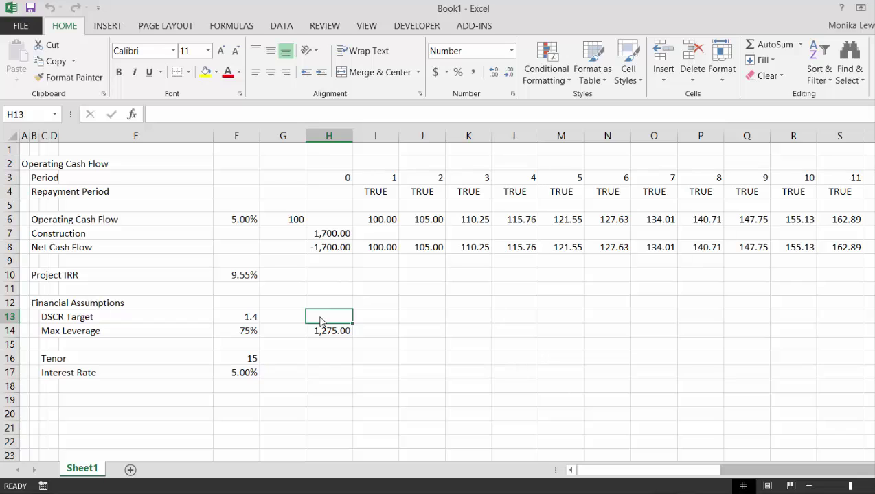
# Step: Examine the operating cash flow row across all periods, from its first period to its last
pyautogui.press('Left')
pyautogui.press('Up')
pyautogui.press('Up')
pyautogui.press('Up')
pyautogui.press('Up')
pyautogui.press('Up')
pyautogui.press('Up')
pyautogui.press('Up')
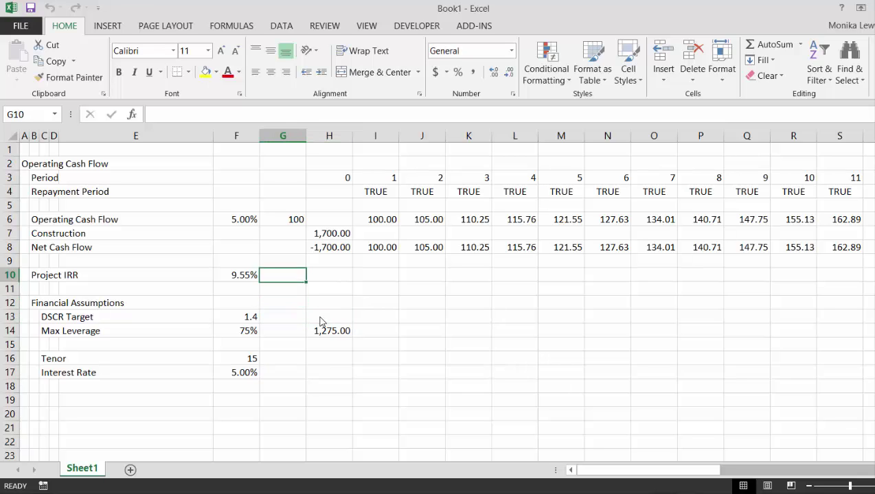
pyautogui.press('Right')
pyautogui.press('Right')
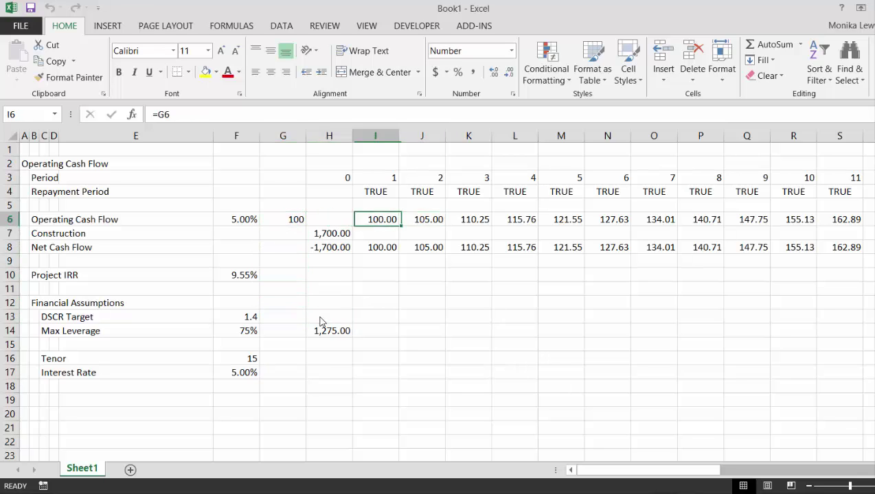
pyautogui.hotkey('ctrl', 'shift', 'Right')
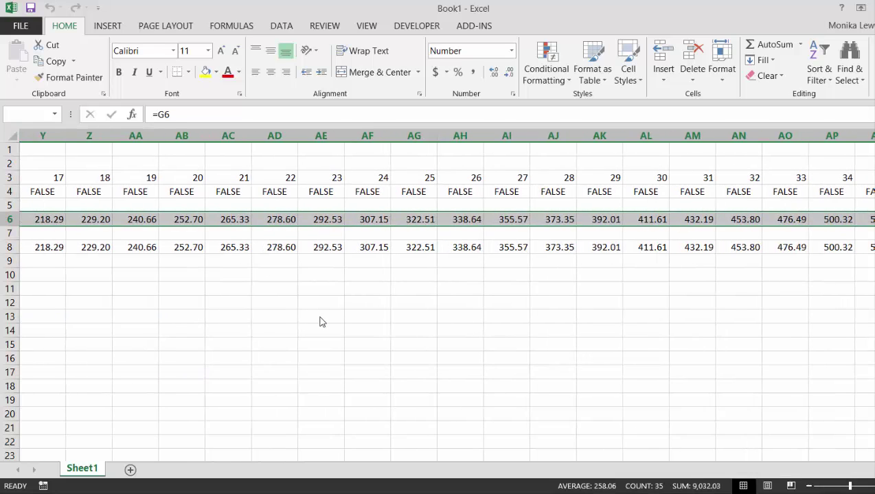
pyautogui.press('F11')
pyautogui.hotkey('alt', 'h')
pyautogui.press('d')
pyautogui.press('s')
pyautogui.press('Return')
pyautogui.press('Left')
pyautogui.press('Left')
pyautogui.press('Left')
pyautogui.press('Left')
pyautogui.press('Left')
pyautogui.press('Left')
pyautogui.press('Left')
pyautogui.press('Left')
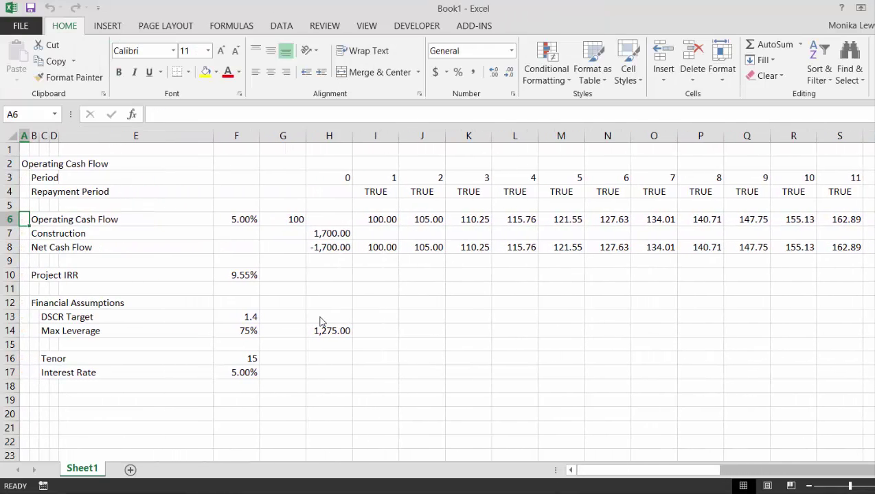
# Step: Color all hard-coded numeric input cells on the sheet with a blue font
pyautogui.press('F5')
pyautogui.hotkey('alt', 's')
pyautogui.press('o')
pyautogui.press('Return')
# Step: Set the operating cash flow growth rate in F6 to 2%
pyautogui.press('Down')
pyautogui.press('Down')
pyautogui.press('Down')
pyautogui.press('Left')
pyautogui.press('Left')
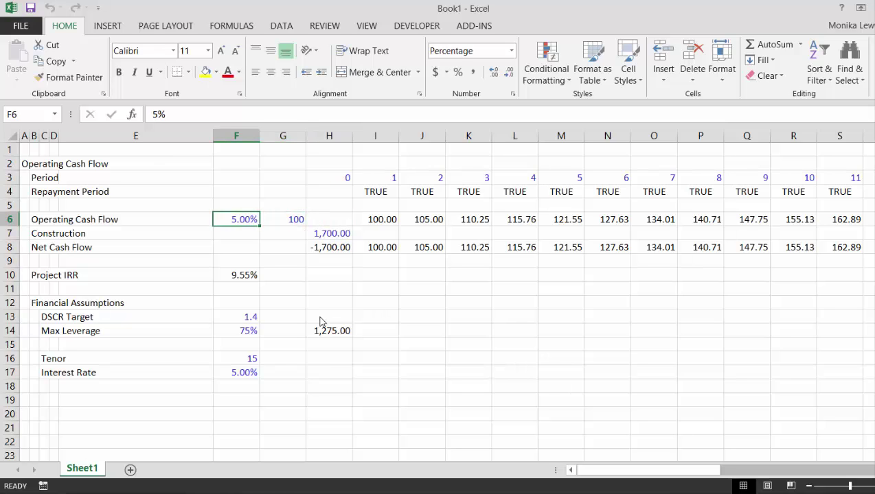
pyautogui.press('Right')
pyautogui.press('Left')
pyautogui.write('2')
pyautogui.press('Return')
# Step: Set the construction cost in H7 to 2000
pyautogui.press('Up')
pyautogui.press('Right')
pyautogui.press('Down')
pyautogui.press('Right')
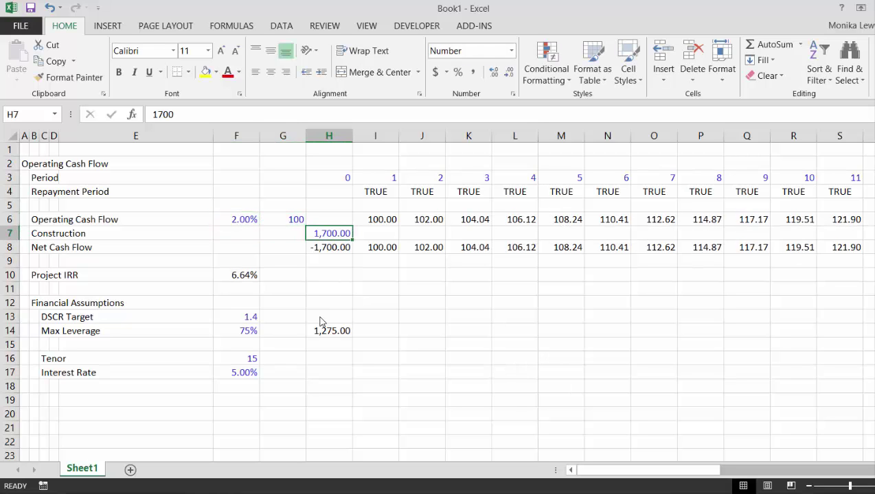
pyautogui.write('2000')
pyautogui.press('Return')
# Step: Put a thick box border around the Project IRR label and value in B10:F10
pyautogui.press('Up')
pyautogui.press('Left')
pyautogui.press('Down')
pyautogui.press('Down')
pyautogui.press('Down')
pyautogui.press('Left')
pyautogui.press('Left')
pyautogui.press('Left')
pyautogui.press('Left')
pyautogui.press('Left')
pyautogui.press('Right')
pyautogui.press('Left')
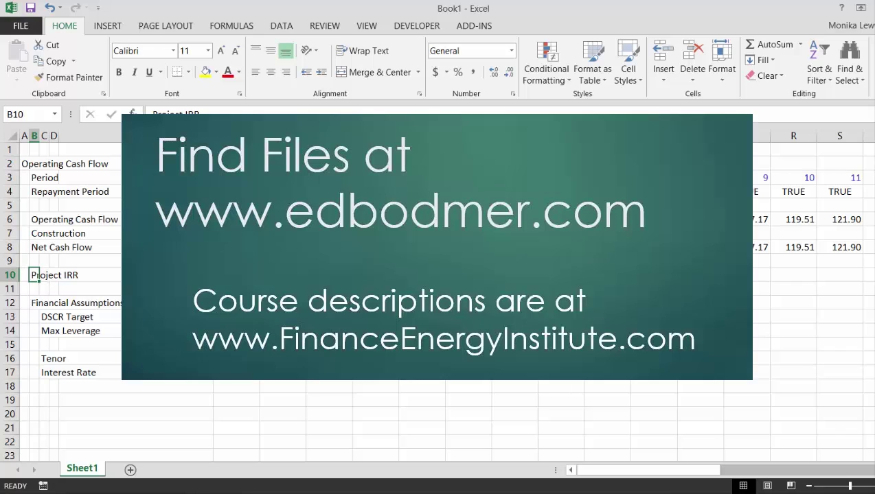
pyautogui.hotkey('shift', 'Right')
pyautogui.hotkey('shift', 'Right')
pyautogui.hotkey('shift', 'Right')
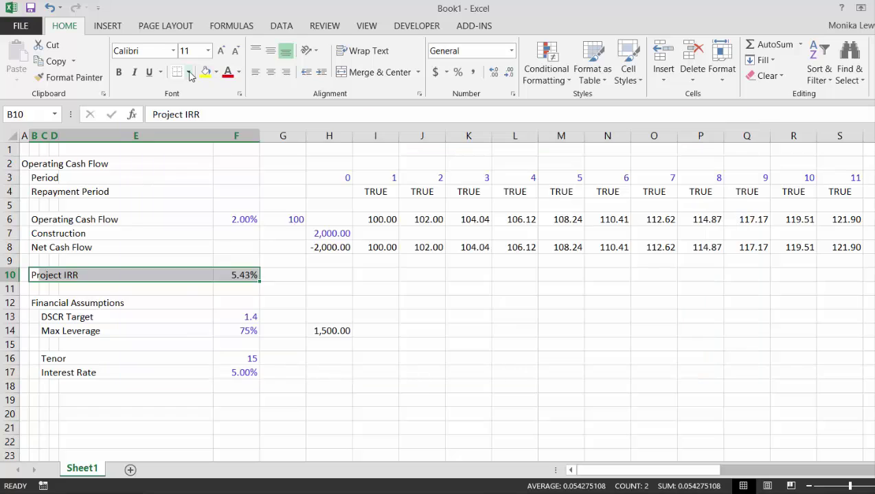
pyautogui.click(189, 73)
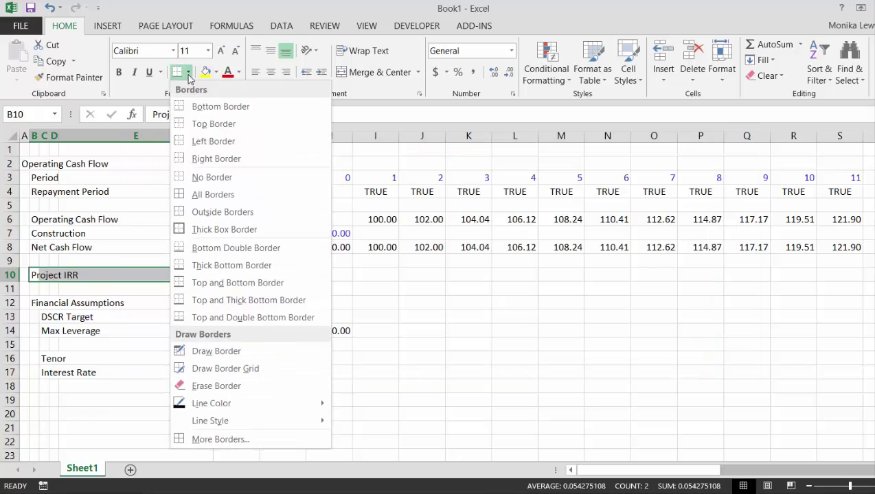
pyautogui.click(181, 233)
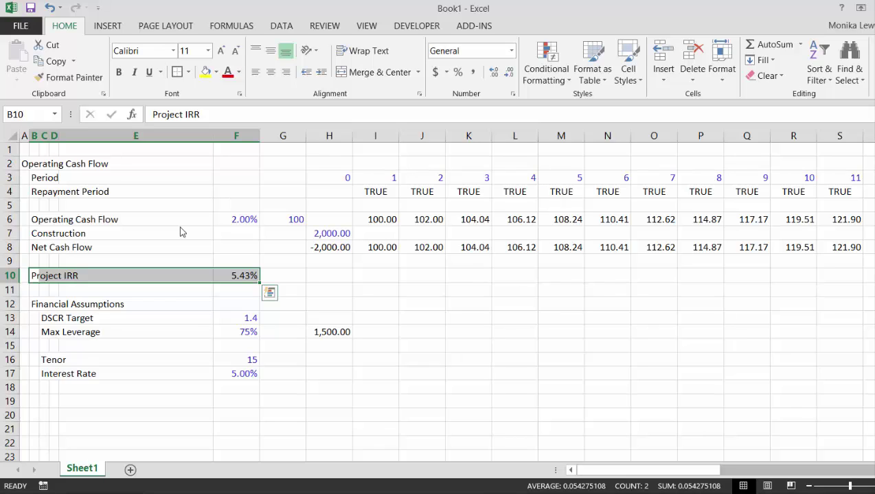
# Step: Compare the Project IRR with the interest rate in the financial assumptions
pyautogui.press('Down')
pyautogui.press('Down')
pyautogui.press('Down')
pyautogui.press('Down')
pyautogui.press('Right')
pyautogui.press('Right')
pyautogui.press('Right')
pyautogui.press('Right')
pyautogui.press('Up')
pyautogui.press('Up')
pyautogui.press('Up')
pyautogui.press('Up')
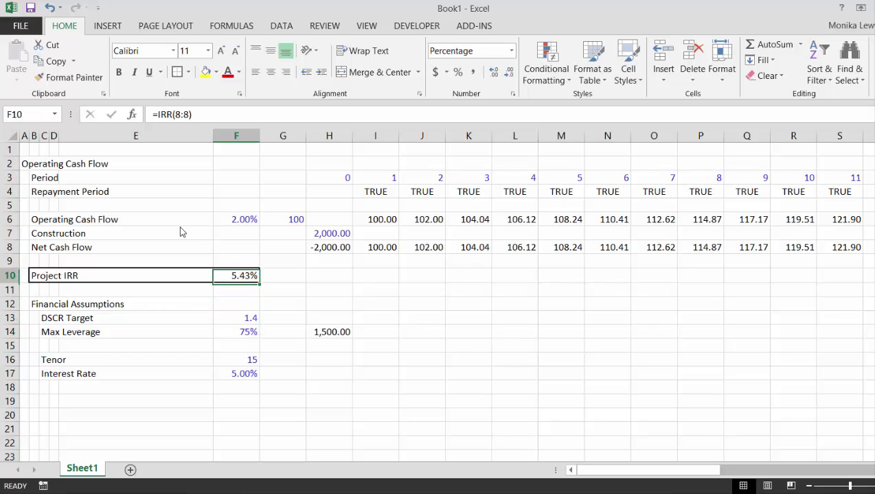
pyautogui.press('Down')
pyautogui.press('Down')
pyautogui.press('Down')
pyautogui.press('Down')
pyautogui.press('Down')
pyautogui.press('Down')
pyautogui.press('Down')
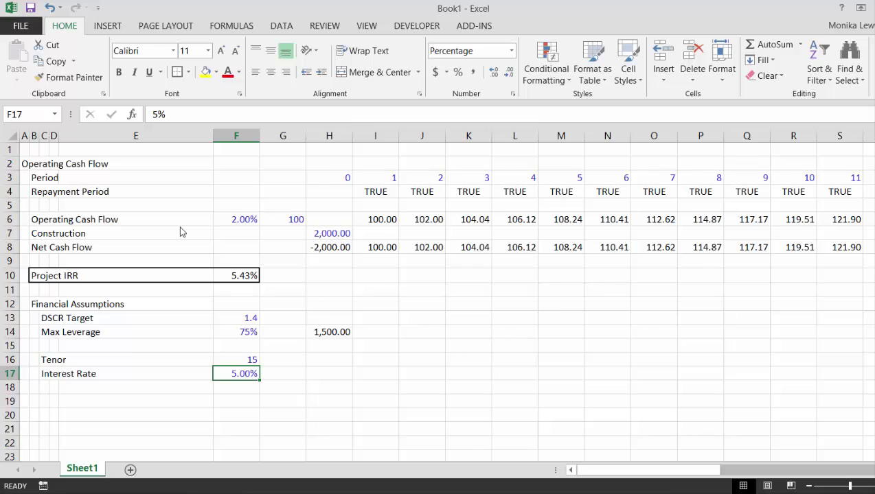
# Step: Set the construction cost in H7 to 1700
pyautogui.press('Up')
pyautogui.press('Up')
pyautogui.press('Up')
pyautogui.press('Up')
pyautogui.press('Up')
pyautogui.press('Up')
pyautogui.press('Up')
pyautogui.press('Up')
pyautogui.press('Up')
pyautogui.press('Up')
pyautogui.press('Right')
pyautogui.press('Right')
pyautogui.write('17')
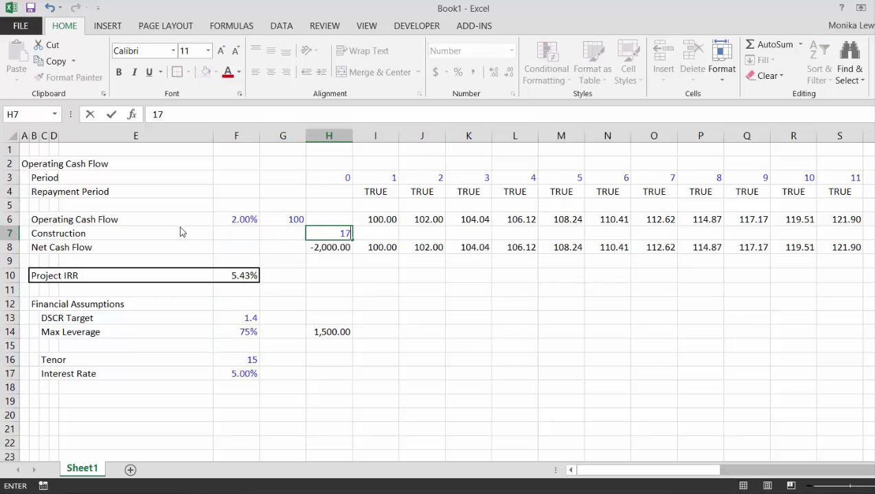
pyautogui.write('000')
pyautogui.press('BackSpace')
pyautogui.press('Return')
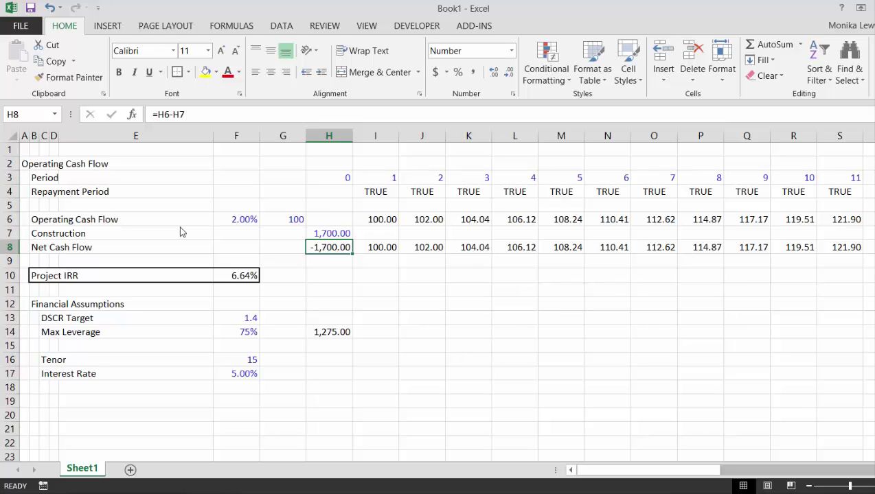
# Step: Examine the starting operating cash flow input and the debt sizing cells H13:H14 beside DSCR Target and Max Leverage
pyautogui.press('Up')
pyautogui.press('Up')
pyautogui.press('Left')
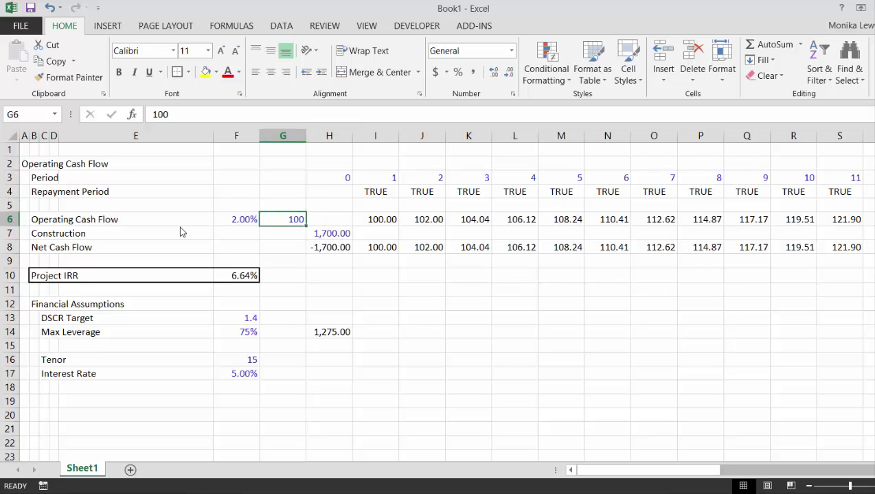
pyautogui.press('Down')
pyautogui.press('Down')
pyautogui.press('Down')
pyautogui.press('Down')
pyautogui.press('Down')
pyautogui.press('Down')
pyautogui.press('Down')
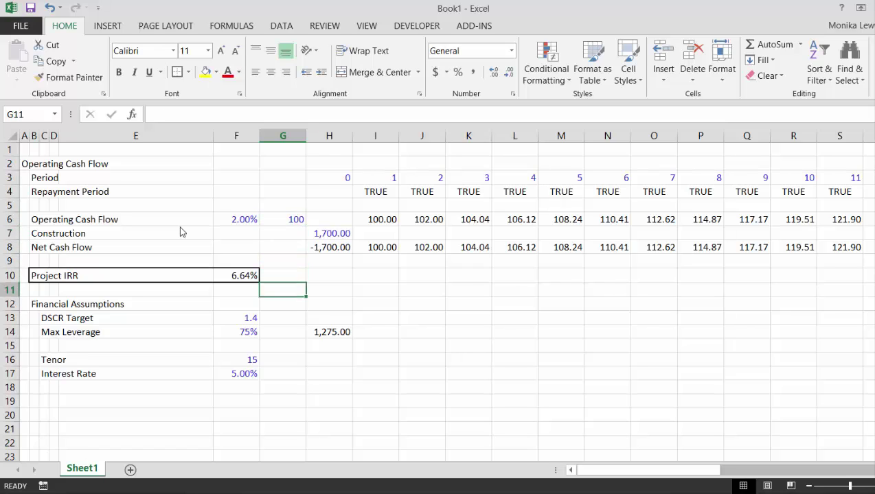
pyautogui.press('Right')
pyautogui.hotkey('shift', 'Down')
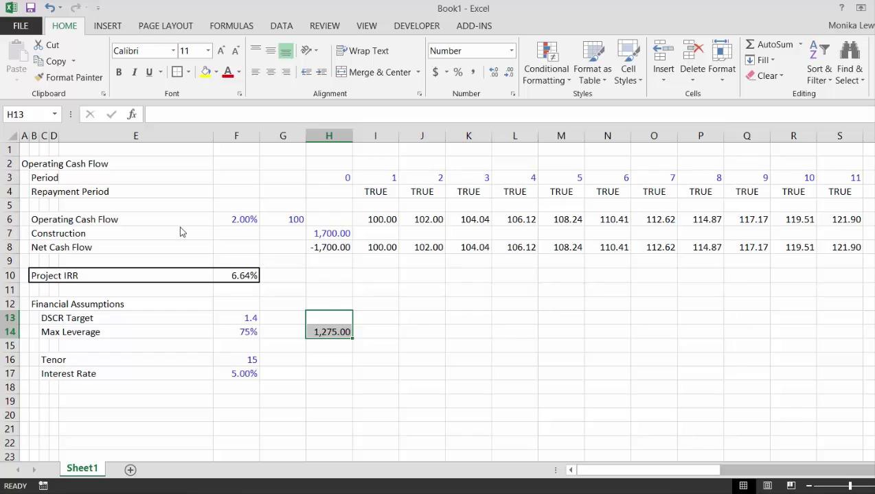
pyautogui.press('Down')
pyautogui.press('Up')
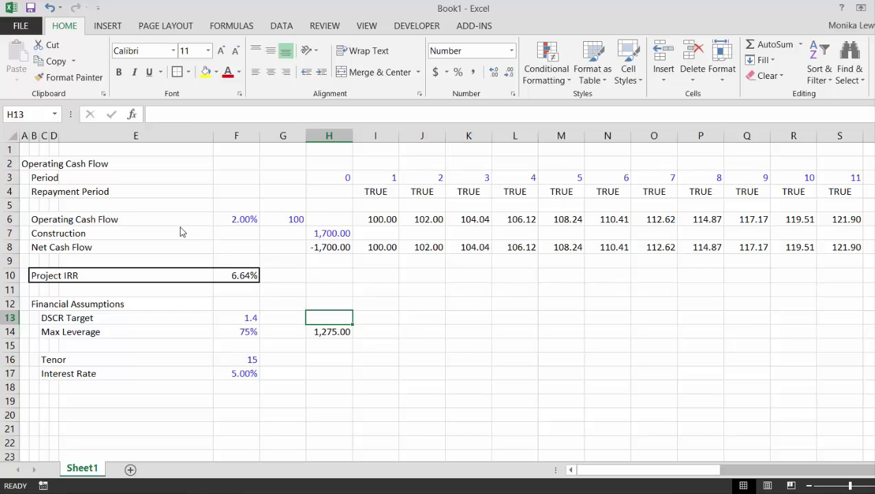
pyautogui.press('Up')
pyautogui.press('Up')
pyautogui.press('Up')
pyautogui.press('Up')
pyautogui.press('Up')
pyautogui.press('Up')
pyautogui.press('Up')
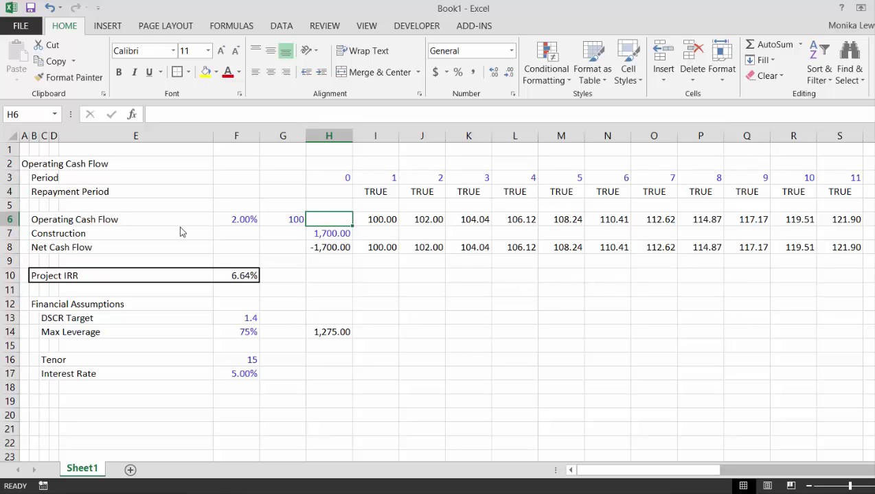
# Step: Review the operating cash flow and construction rows together with the financial assumptions below them
pyautogui.press('Up')
pyautogui.press('Up')
pyautogui.press('Down')
pyautogui.press('Down')
pyautogui.press('Down')
pyautogui.press('Down')
pyautogui.hotkey('ctrl', 'Down')
pyautogui.press('Down')
pyautogui.press('Left')
pyautogui.press('Left')
pyautogui.press('Down')
pyautogui.press('Up')
pyautogui.press('Up')
pyautogui.press('Up')
pyautogui.press('Up')
pyautogui.press('Up')
pyautogui.press('Up')
pyautogui.press('Up')
pyautogui.press('Up')
pyautogui.press('Up')
pyautogui.press('Up')
pyautogui.press('Up')
pyautogui.press('Up')
pyautogui.press('Down')
pyautogui.press('Down')
pyautogui.press('Down')
pyautogui.press('Down')
pyautogui.press('Down')
pyautogui.press('Down')
pyautogui.press('Down')
pyautogui.press('Down')
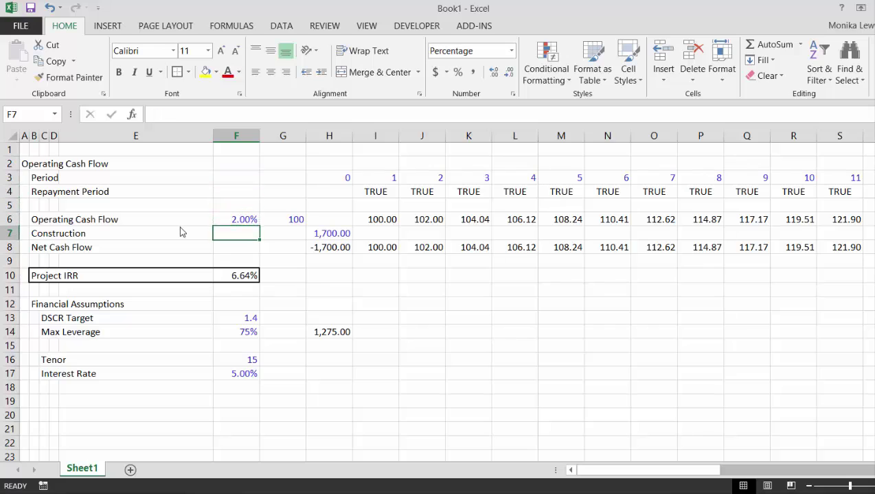
# Step: Enter the formula =I6/$F$13*I4 in I13 to calculate period 1 debt service from operating cash flow, DSCR Target and Repayment Period
pyautogui.press('Down')
pyautogui.press('Right')
pyautogui.press('Right')
pyautogui.press('Right')
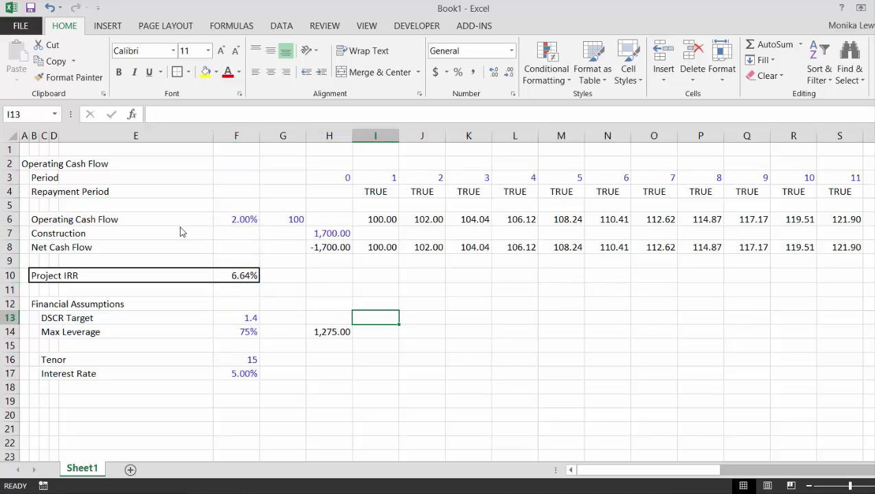
pyautogui.write('=')
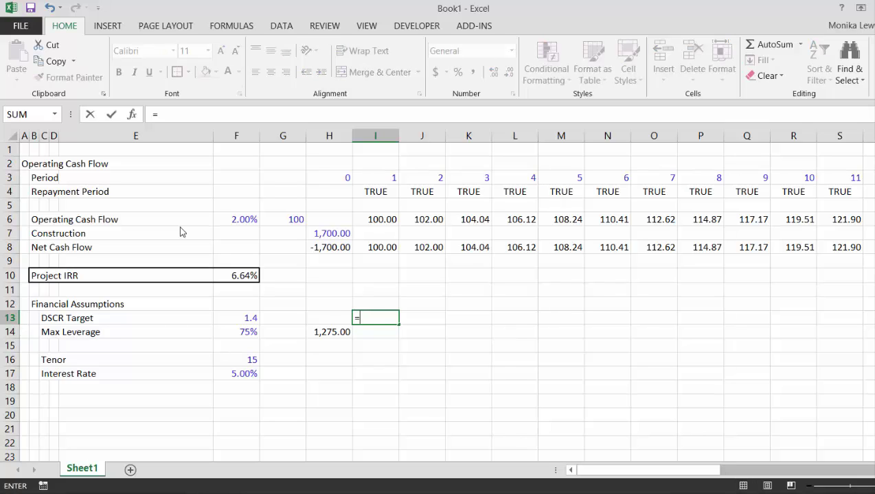
pyautogui.press('Up')
pyautogui.press('Up')
pyautogui.press('Up')
pyautogui.press('Up')
pyautogui.press('Up')
pyautogui.press('Up')
pyautogui.press('Up')
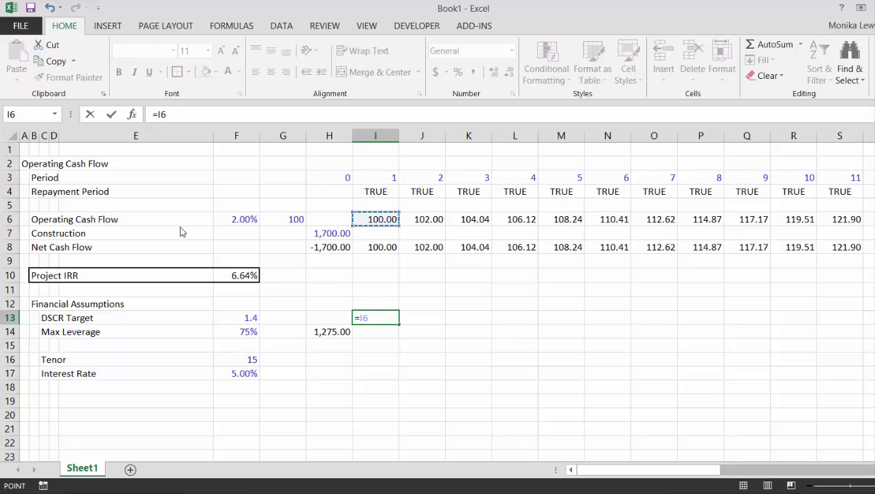
pyautogui.write('/')
pyautogui.press('Left')
pyautogui.press('Left')
pyautogui.press('Left')
pyautogui.press('F4')
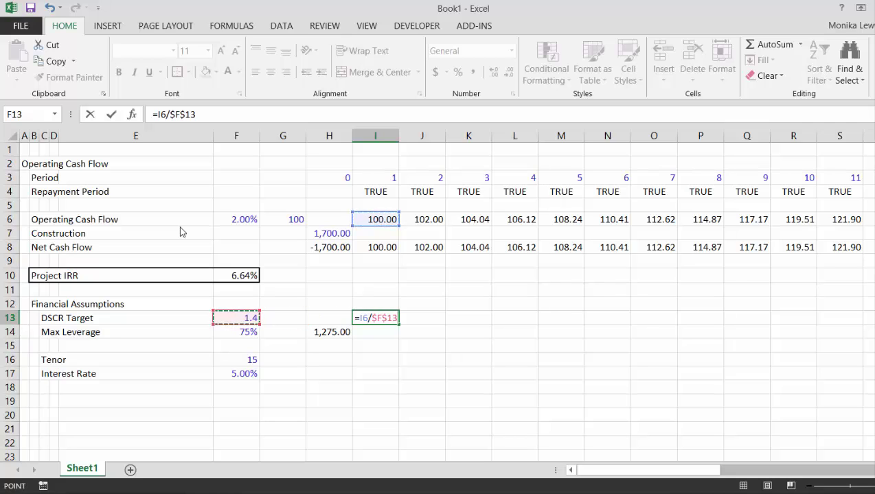
pyautogui.write('*')
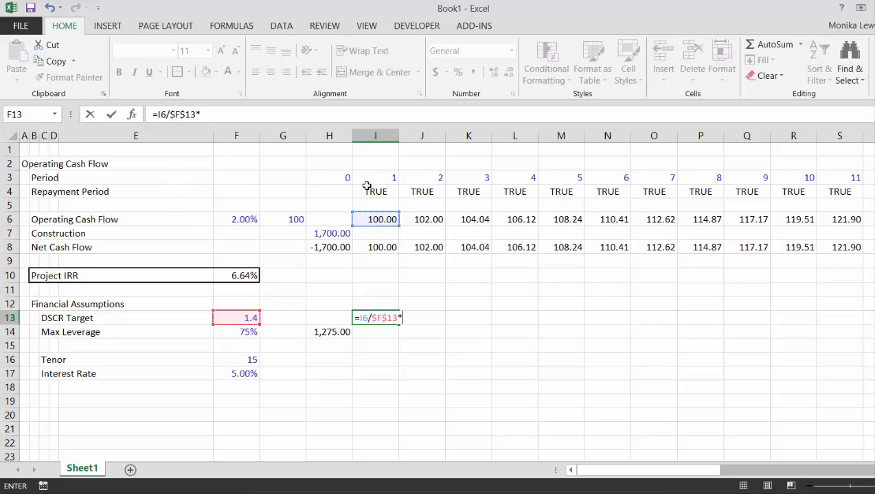
pyautogui.click(379, 193)
pyautogui.press('Return')
# Step: Format I13 as a number with two decimals and thousands separator and fill its formula across the remaining periods of row 13
pyautogui.press('Up')
pyautogui.hotkey('ctrl', 'shift', '1')
pyautogui.hotkey('ctrl', 'shift', 'Right')
pyautogui.hotkey('ctrl', 'r')
# Step: Check the debt service values in row 13 across the periods against the repayment period flags in row 4
pyautogui.press('Right')
pyautogui.press('Right')
pyautogui.press('Right')
pyautogui.press('Right')
pyautogui.press('Right')
pyautogui.press('Right')
pyautogui.press('Right')
pyautogui.press('Right')
pyautogui.press('Right')
pyautogui.press('Right')
pyautogui.press('Right')
pyautogui.press('Right')
pyautogui.press('Right')
pyautogui.press('Right')
pyautogui.press('Right')
pyautogui.press('Right')
pyautogui.press('Right')
pyautogui.press('Right')
pyautogui.press('Right')
pyautogui.press('Right')
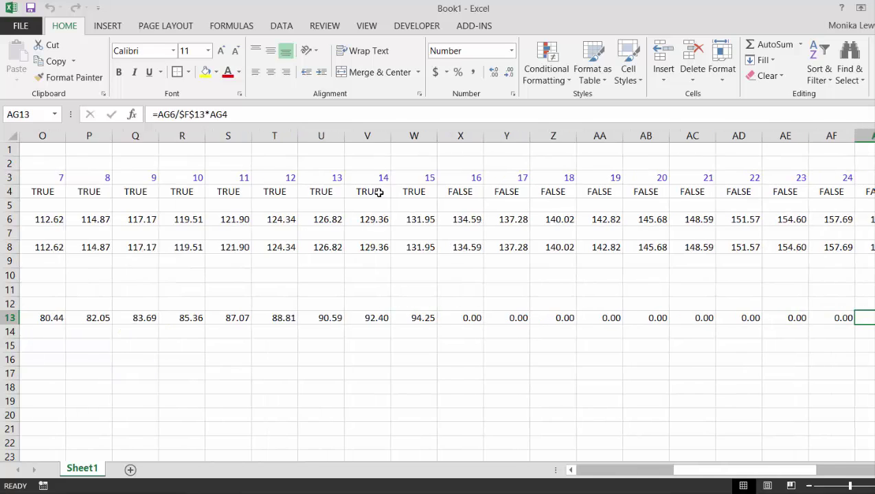
pyautogui.press('Left')
pyautogui.press('Left')
pyautogui.press('Left')
pyautogui.press('Left')
pyautogui.press('Left')
pyautogui.press('Left')
pyautogui.press('Left')
pyautogui.press('Left')
pyautogui.press('Left')
pyautogui.press('Left')
pyautogui.press('Left')
pyautogui.press('Left')
pyautogui.press('Left')
pyautogui.press('Left')
pyautogui.press('Left')
pyautogui.press('Left')
pyautogui.press('Left')
pyautogui.press('Left')
pyautogui.press('Left')
pyautogui.press('Left')
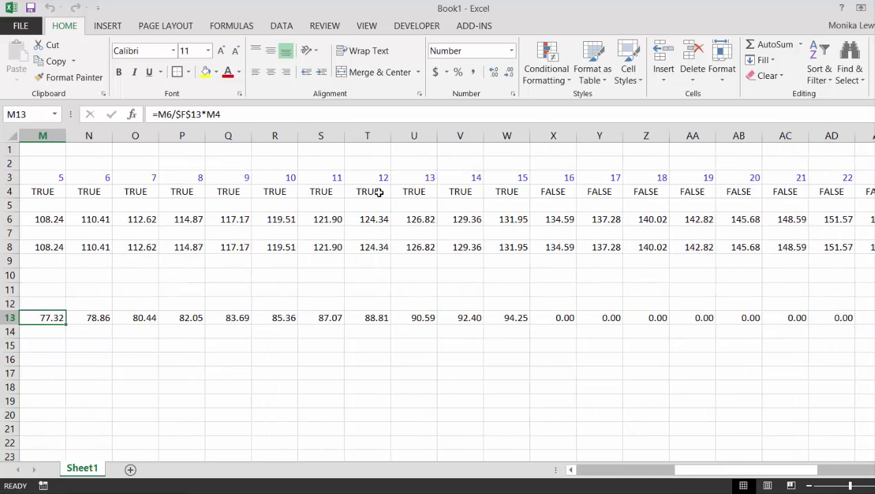
pyautogui.press('Right')
pyautogui.press('Right')
pyautogui.press('Right')
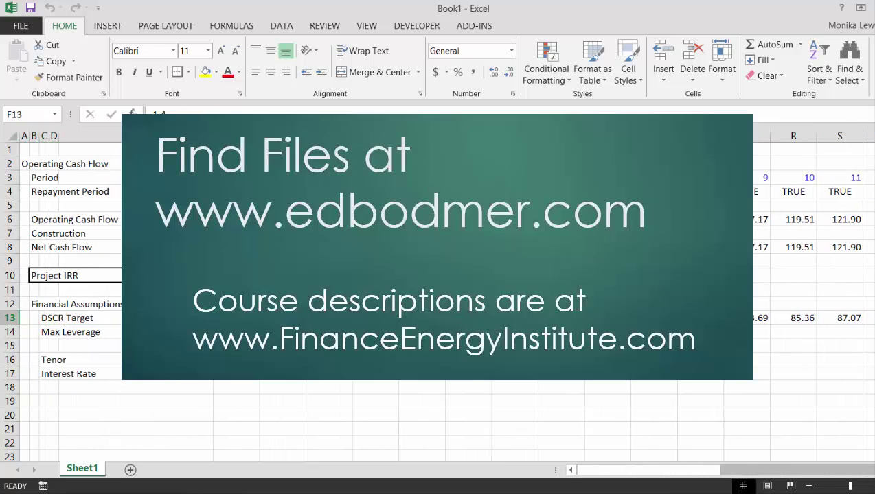
# Step: Enter the formula =NPV(F17,I13:AQ13) in H13 to size the debt from the debt service at the interest rate
pyautogui.click(329, 318)
pyautogui.write('=n')
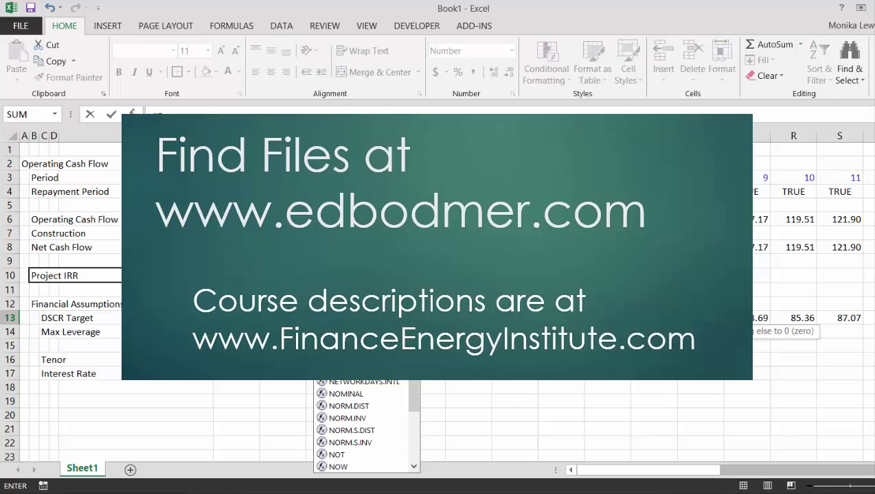
pyautogui.write('pv(')
pyautogui.press('Left')
pyautogui.press('Left')
pyautogui.press('Down')
pyautogui.press('Down')
pyautogui.press('Down')
pyautogui.press('Down')
pyautogui.write(',')
pyautogui.press('Right')
pyautogui.hotkey('ctrl', 'shift', 'Right')
pyautogui.press('Return')
# Step: Compare the DSCR-based debt amount in H13 with the maximum leverage debt amount in H14
pyautogui.press('Up')
pyautogui.press('Left')
pyautogui.press('Left')
pyautogui.press('Left')
pyautogui.press('Left')
pyautogui.press('Left')
pyautogui.press('Left')
pyautogui.press('Left')
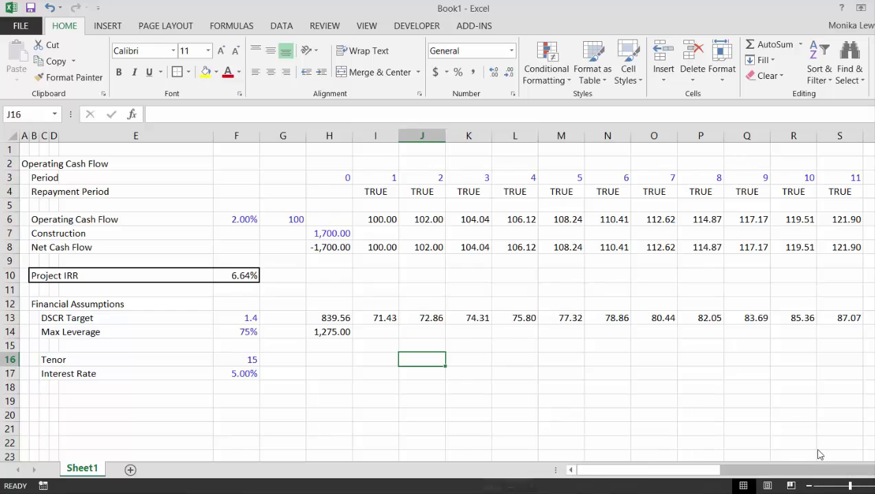
pyautogui.click(368, 348)
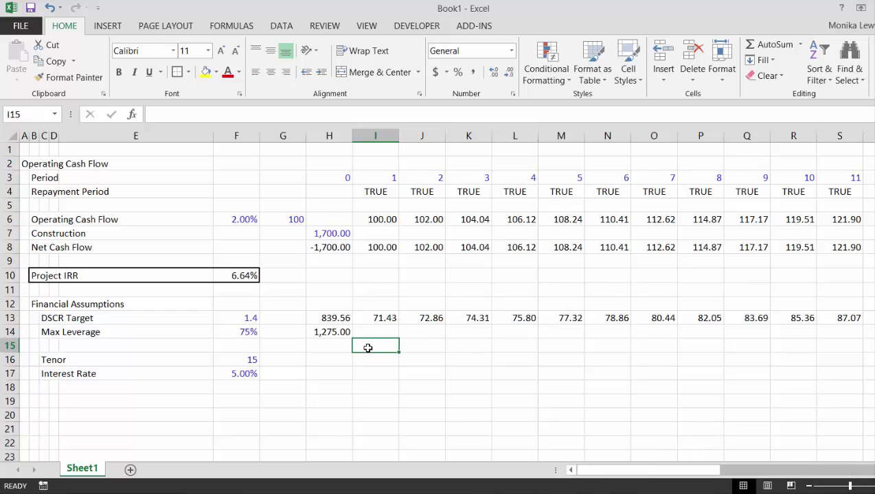
pyautogui.press('Up')
pyautogui.press('Up')
pyautogui.press('Left')
pyautogui.press('Down')
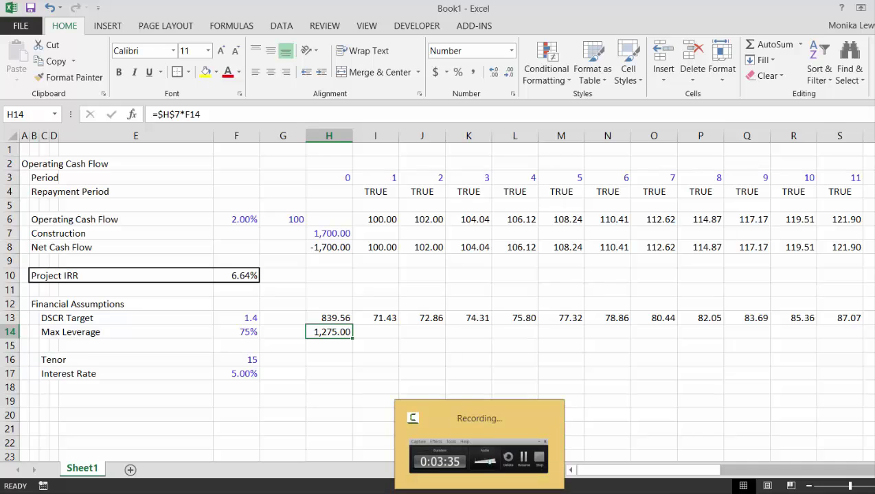
pyautogui.click(498, 478)
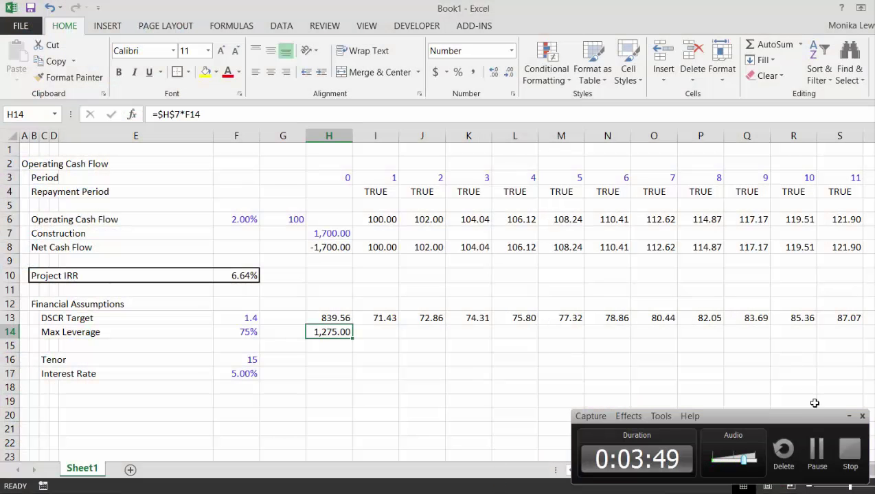
pyautogui.click(849, 417)
# Step: Move the two debt sizing formulas from H13:H14 to G13:G14
pyautogui.press('Up')
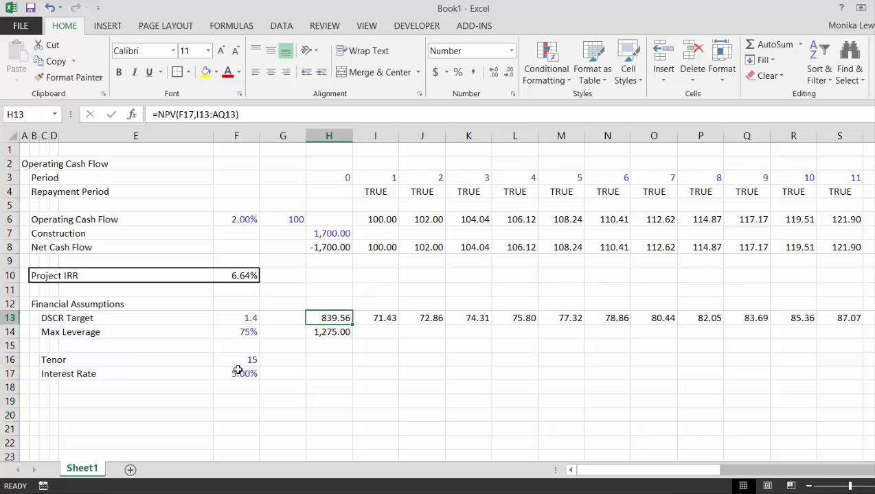
pyautogui.hotkey('shift', 'Down')
pyautogui.hotkey('ctrl', 'x')
pyautogui.press('Left')
pyautogui.hotkey('ctrl', 'v')
pyautogui.press('Down')
pyautogui.press('Down')
pyautogui.press('Up')
pyautogui.press('Up')
pyautogui.press('Up')
pyautogui.press('Down')
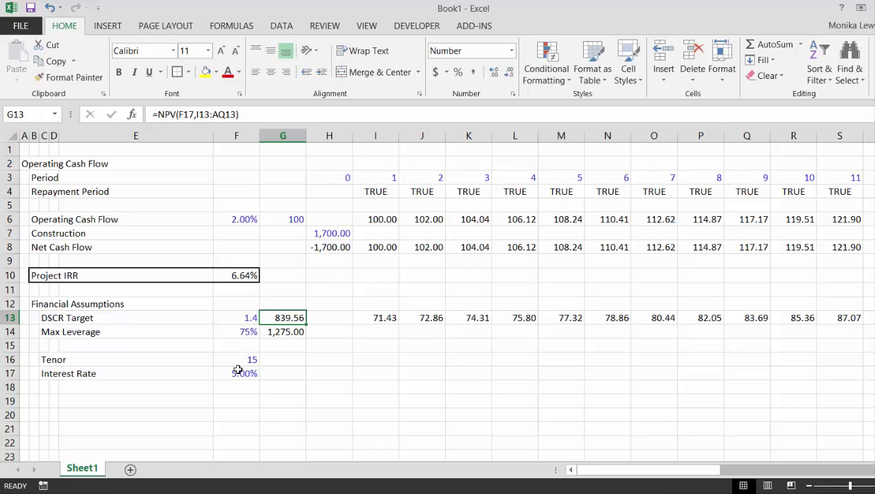
pyautogui.press('Down')
# Step: Set the starting operating cash flow in G6 to 150
pyautogui.press('Up')
pyautogui.press('Up')
pyautogui.press('Up')
pyautogui.press('Up')
pyautogui.press('Up')
pyautogui.press('Up')
pyautogui.press('Up')
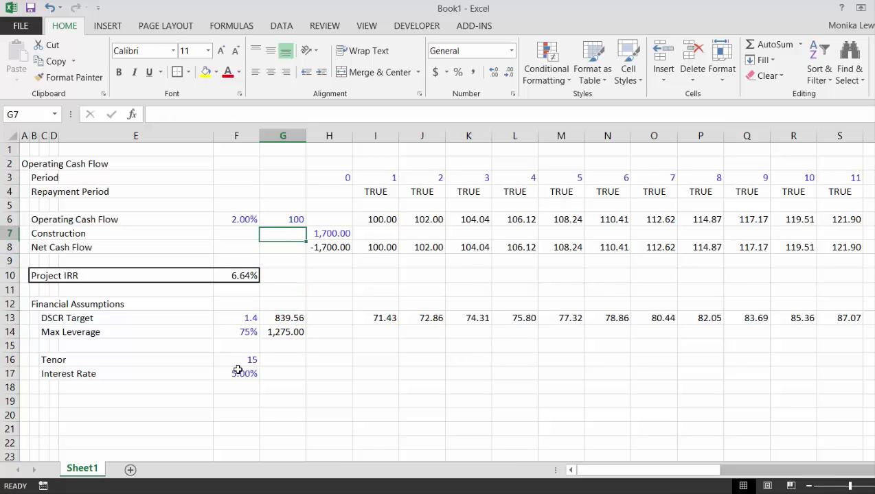
pyautogui.press('Right')
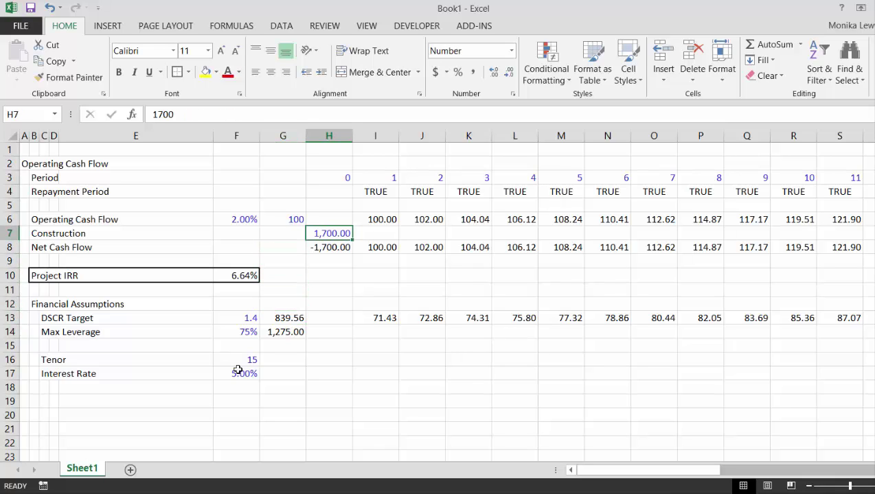
pyautogui.press('Up')
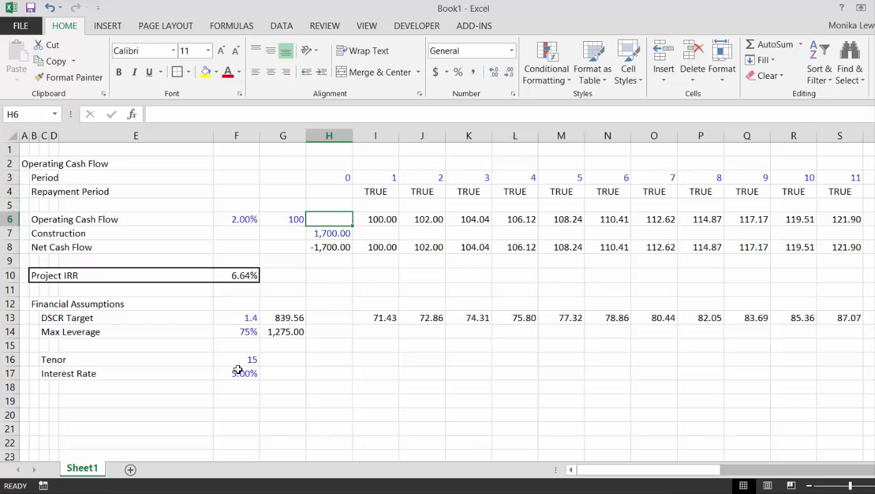
pyautogui.press('Left')
pyautogui.write('150')
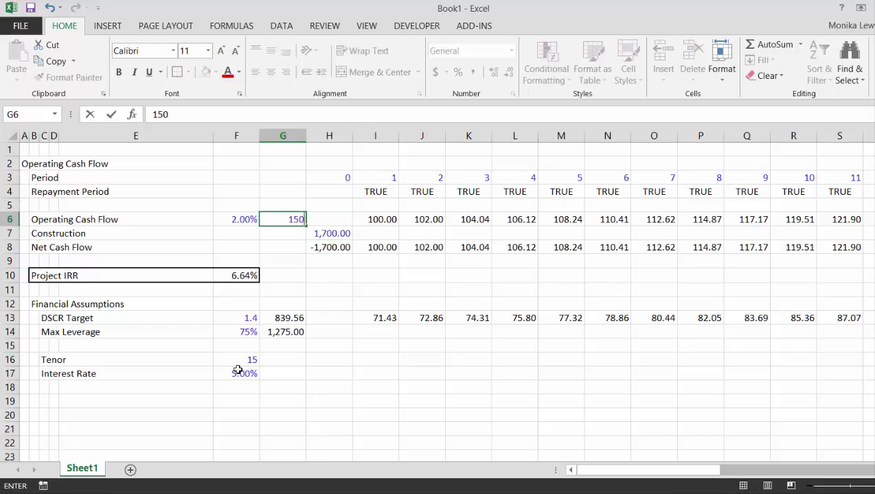
pyautogui.press('Return')
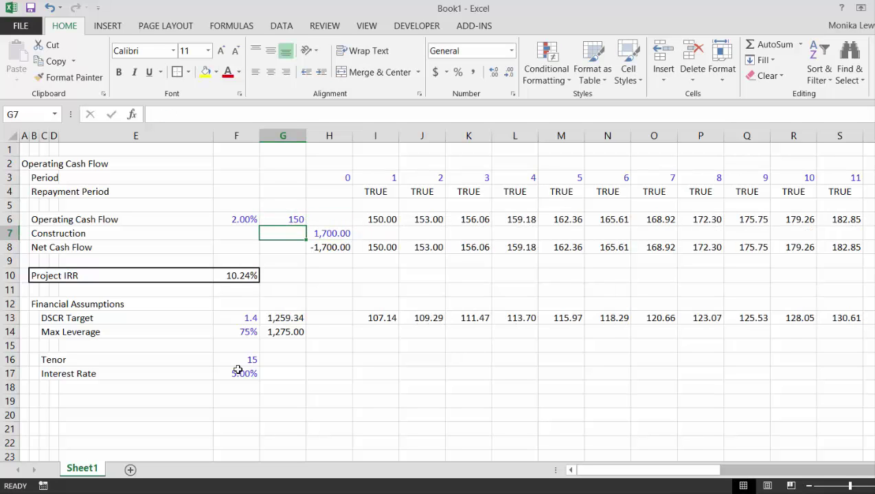
# Step: Set the tenor in F16 to 20 and check its effect on the two debt amounts in G13:G14
pyautogui.press('Up')
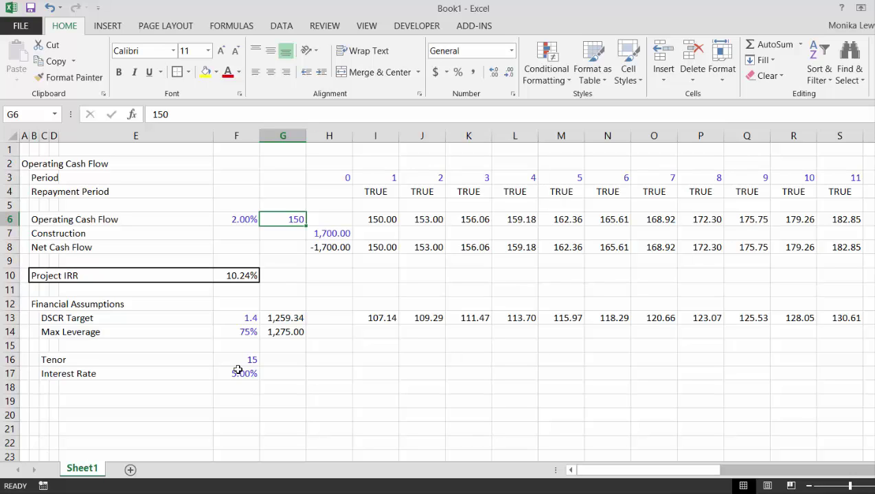
pyautogui.press('Down')
pyautogui.press('Down')
pyautogui.press('Down')
pyautogui.press('Down')
pyautogui.press('Down')
pyautogui.press('Down')
pyautogui.press('Down')
pyautogui.press('Down')
pyautogui.press('Down')
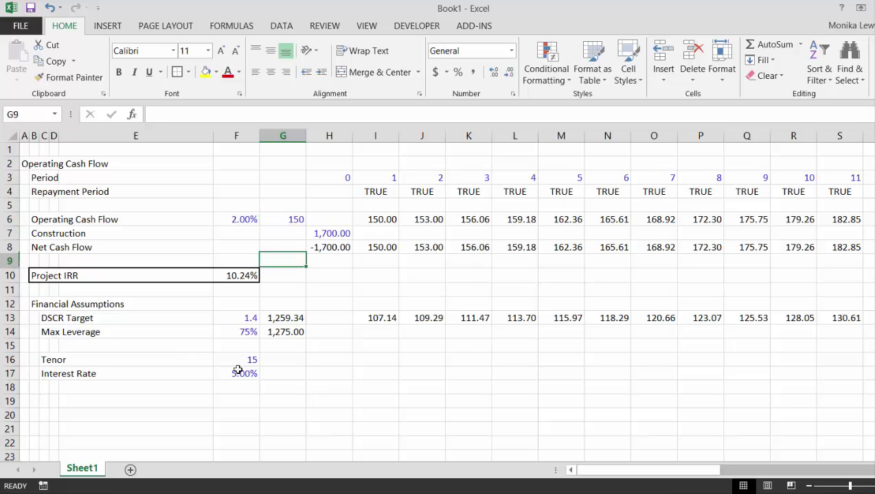
pyautogui.press('Down')
pyautogui.press('Left')
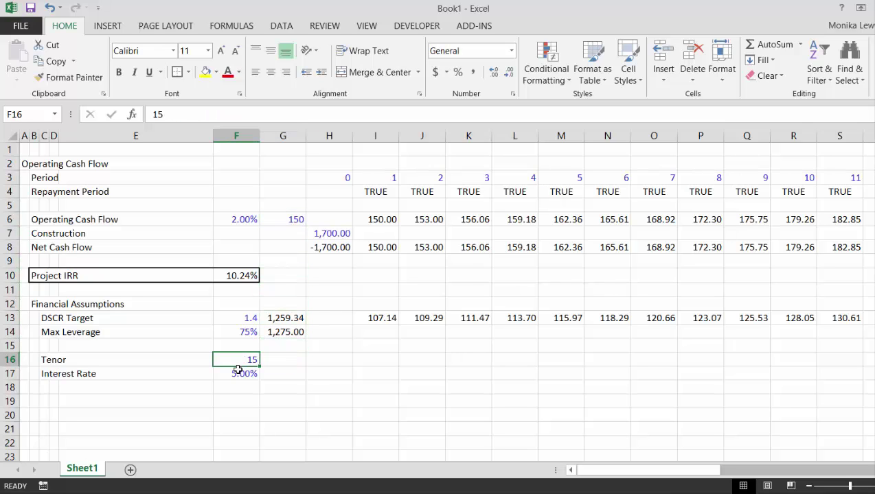
pyautogui.write('20')
pyautogui.press('Return')
pyautogui.press('Up')
pyautogui.press('Up')
pyautogui.press('Up')
pyautogui.press('Right')
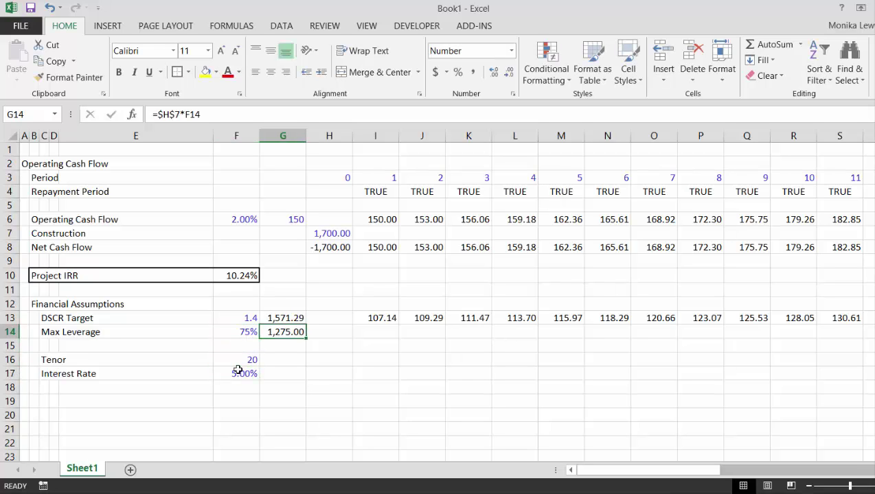
# Step: Return the tenor in F16 to 15
pyautogui.press('Down')
pyautogui.press('Down')
pyautogui.press('Left')
pyautogui.write('15')
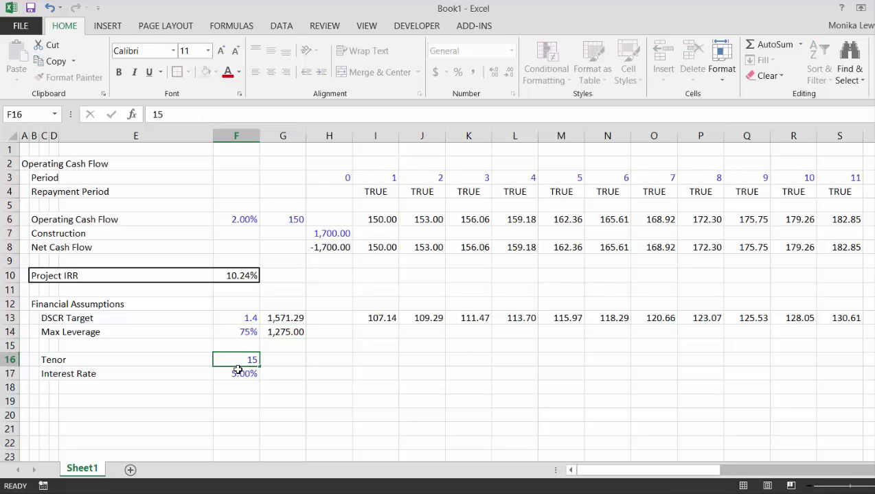
pyautogui.press('Return')
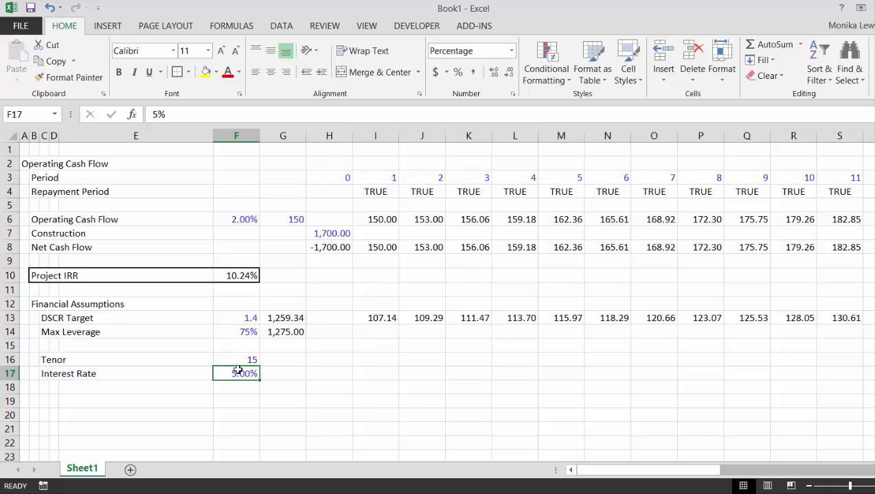
# Step: Insert a blank row at row 15, directly below the Max Leverage assumption
pyautogui.press('Up')
pyautogui.press('Up')
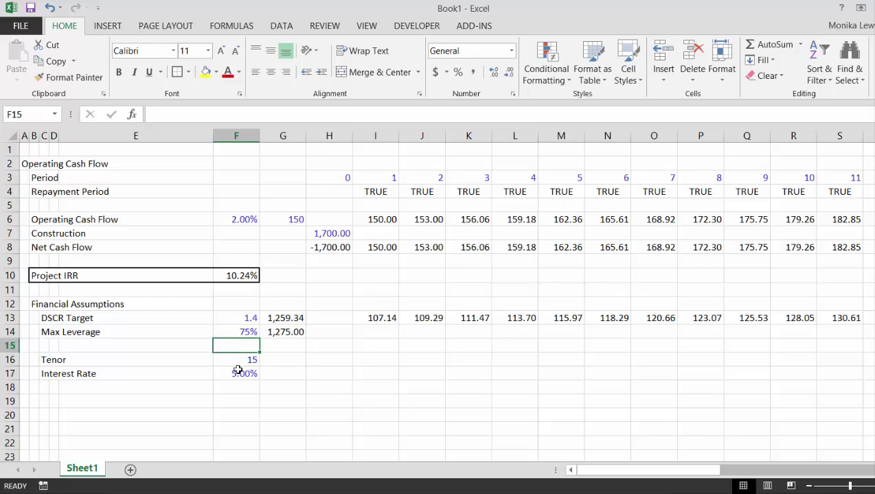
pyautogui.hotkey('shift', 'space')
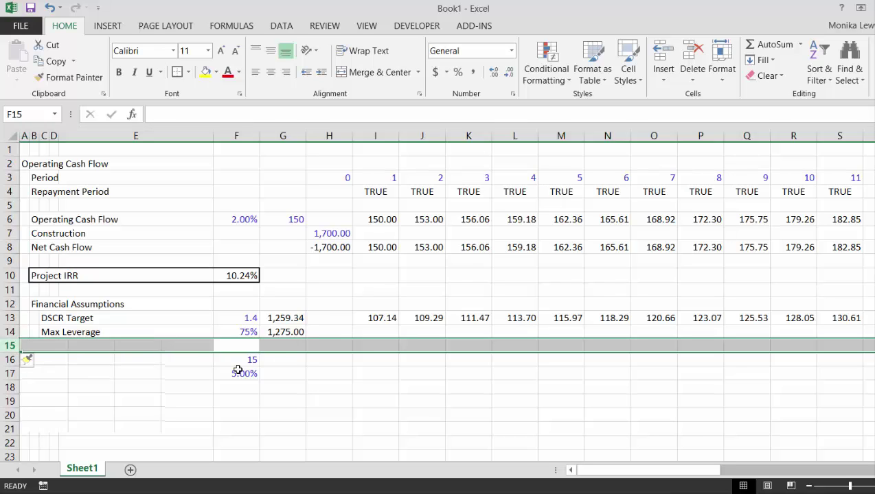
pyautogui.hotkey('ctrl', 'shift', '+')
pyautogui.press('Down')
pyautogui.press('Up')
# Step: Label the new row "Debt Selected" in C15
pyautogui.press('Left')
pyautogui.press('Left')
pyautogui.press('Left')
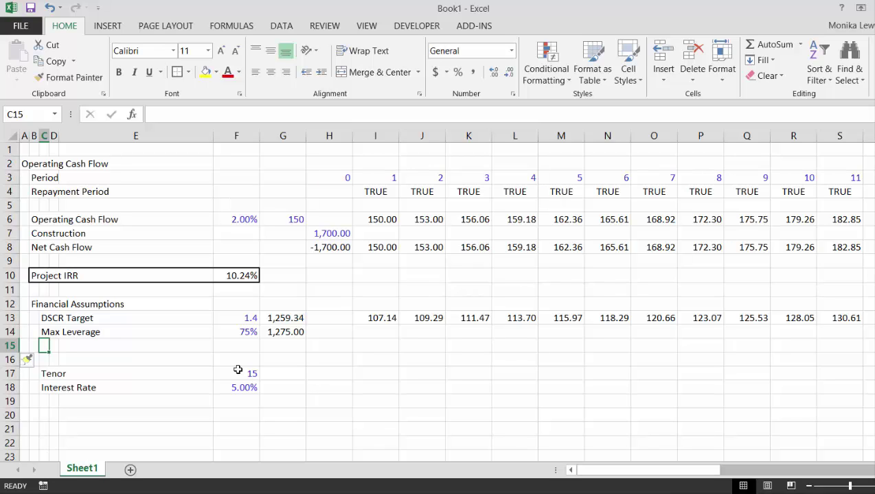
pyautogui.write('Lever')
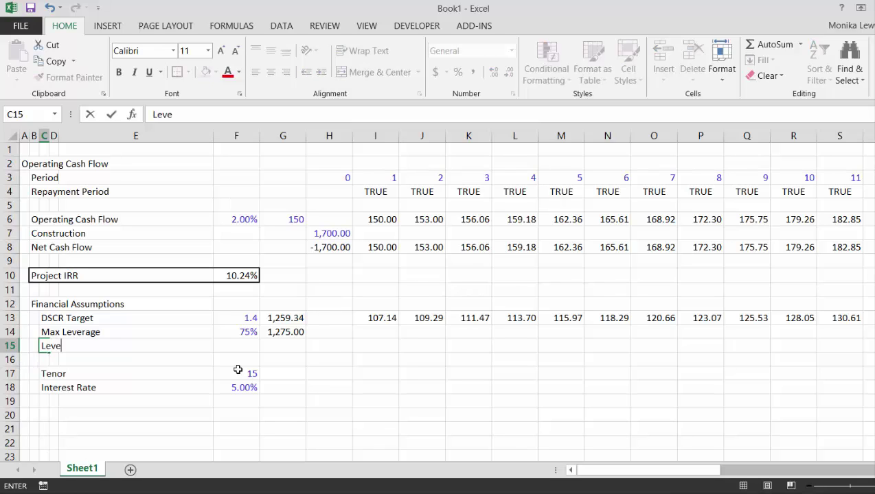
pyautogui.press('BackSpace')
pyautogui.press('BackSpace')
pyautogui.press('BackSpace')
pyautogui.press('BackSpace')
pyautogui.press('BackSpace')
pyautogui.write('Debt Selec')
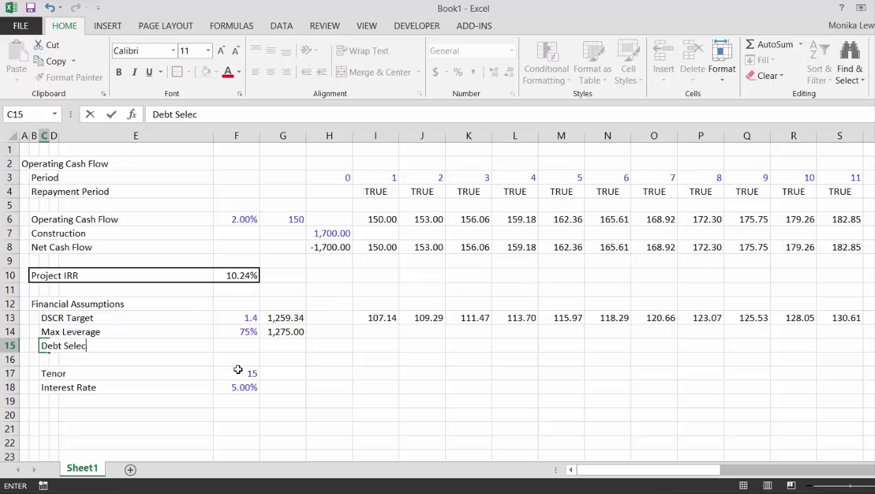
pyautogui.write('ted')
pyautogui.press('Return')
# Step: Enter the formula =MIN(G13:G14) in G15 to select the smaller of the two debt amounts
pyautogui.press('Up')
pyautogui.press('Right')
pyautogui.press('Right')
pyautogui.press('Right')
pyautogui.press('Right')
pyautogui.write('=m(')
pyautogui.press('BackSpace')
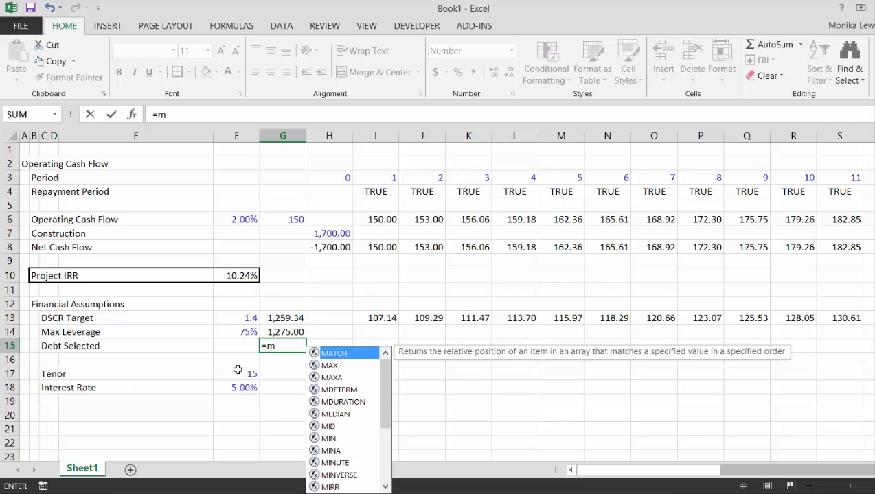
pyautogui.write('in')
pyautogui.press('Tab')
pyautogui.press('Up')
pyautogui.press('Up')
pyautogui.hotkey('shift', 'Down')
pyautogui.press('Return')
pyautogui.press('Up')
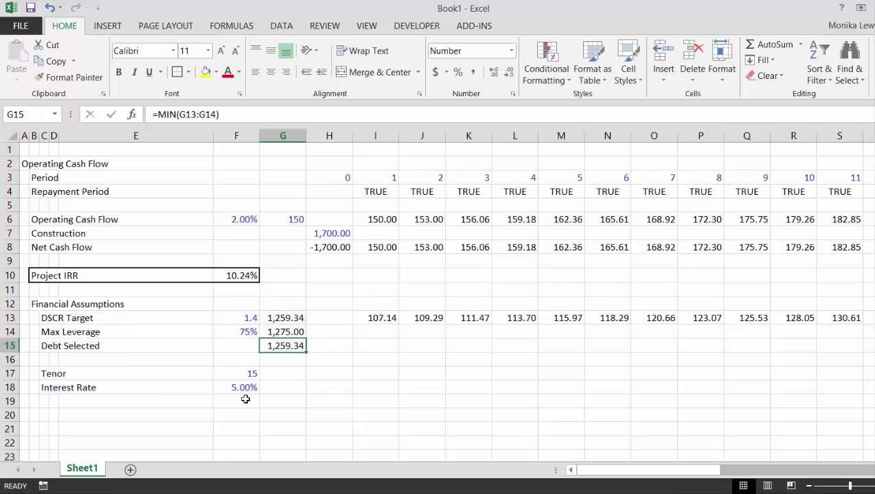
# Step: Set the tenor in F17 to 20 to test which constraint drives the selected debt
pyautogui.press('Up')
pyautogui.press('Up')
pyautogui.press('Up')
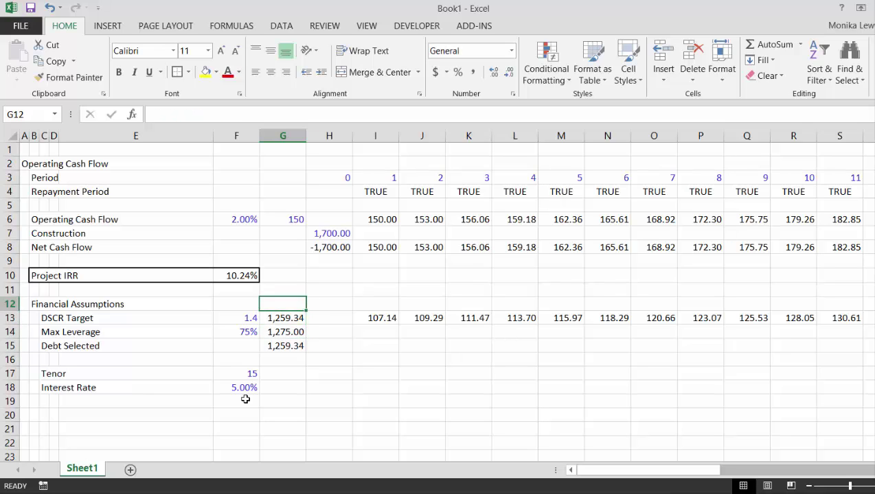
pyautogui.press('Down')
pyautogui.press('Down')
pyautogui.press('Down')
pyautogui.press('Down')
pyautogui.press('Down')
pyautogui.press('Left')
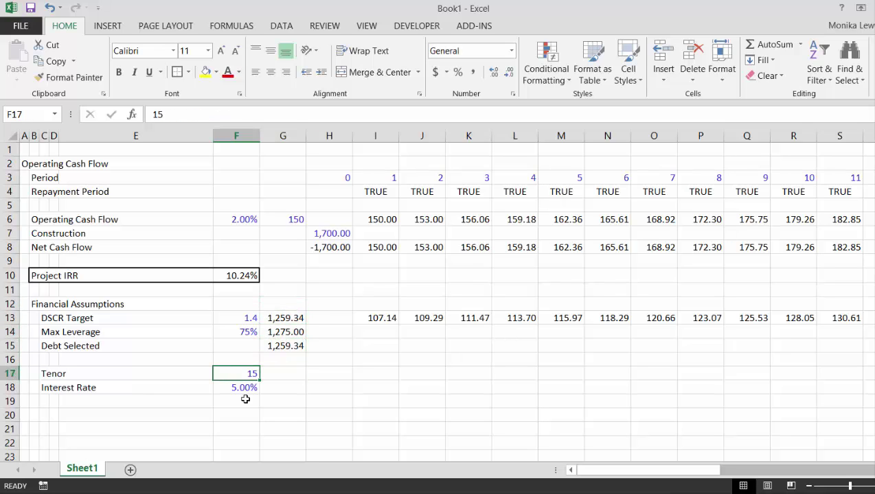
pyautogui.write('20')
pyautogui.press('Return')
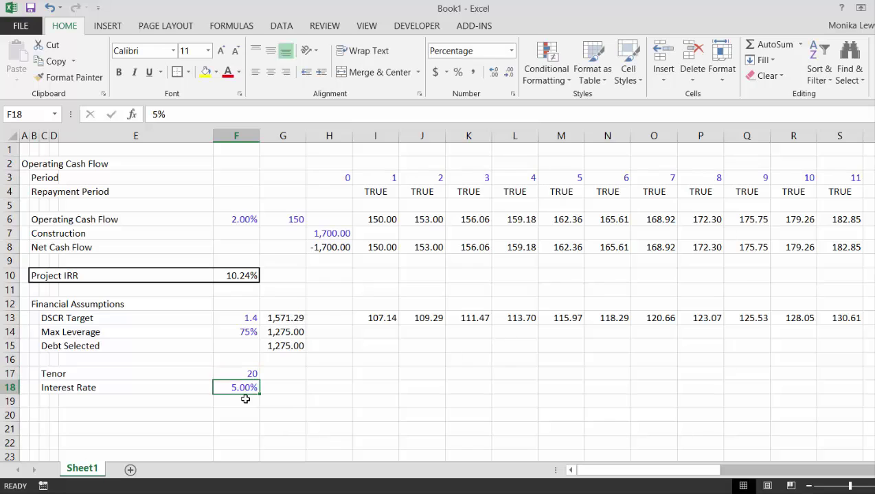
pyautogui.press('Up')
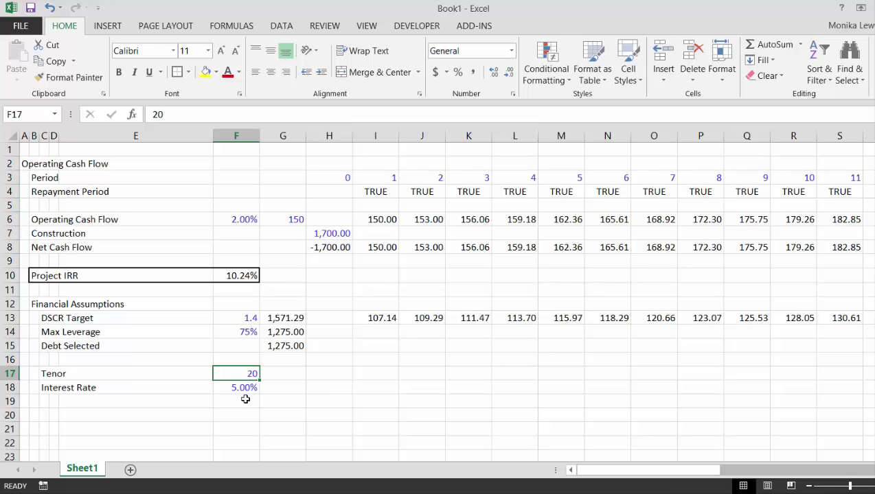
pyautogui.press('Up')
pyautogui.press('Up')
pyautogui.press('Up')
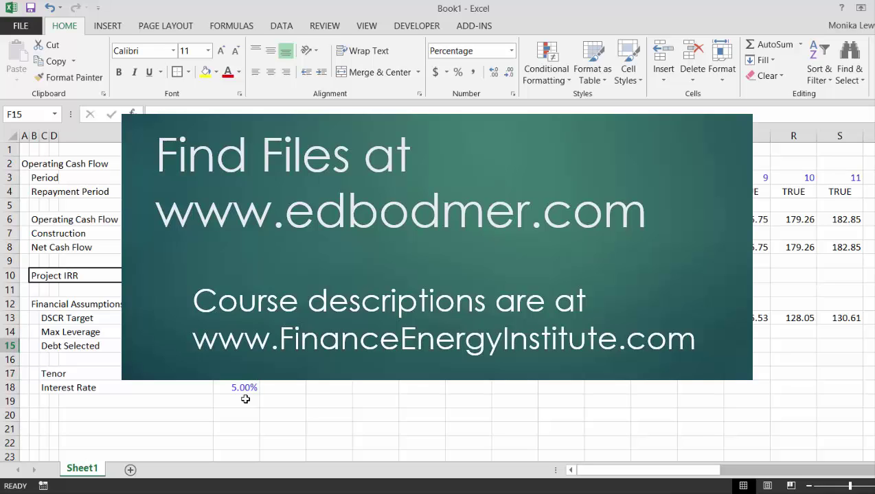
pyautogui.press('Right')
pyautogui.press('Right')
pyautogui.press('Right')
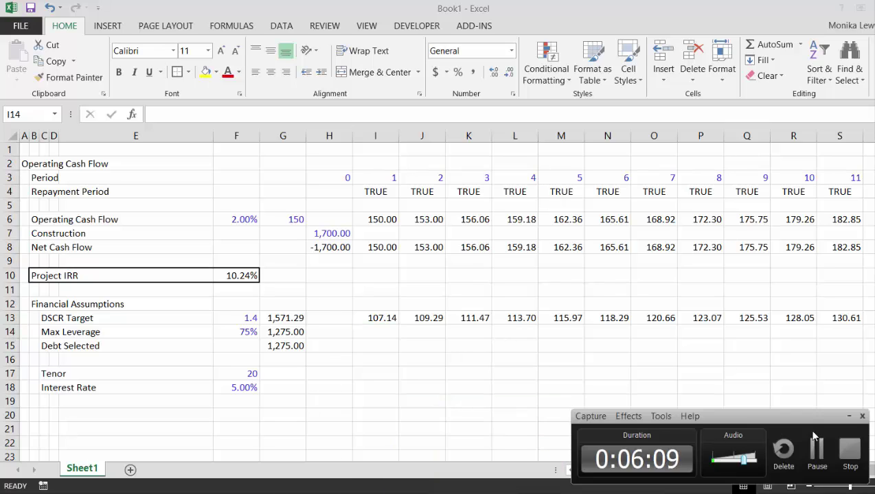
pyautogui.click(828, 453)
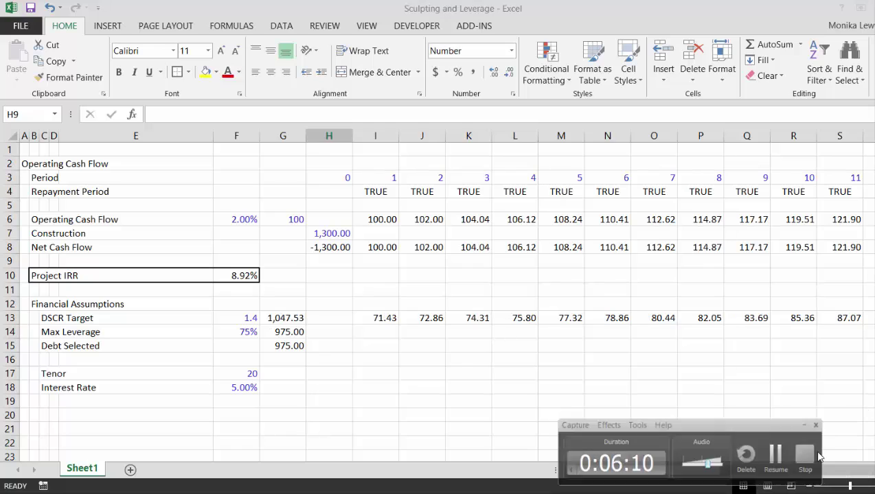
# Step: Enter the section heading "DSCR Target Balance" in B20, below the financial assumptions
pyautogui.click(322, 334)
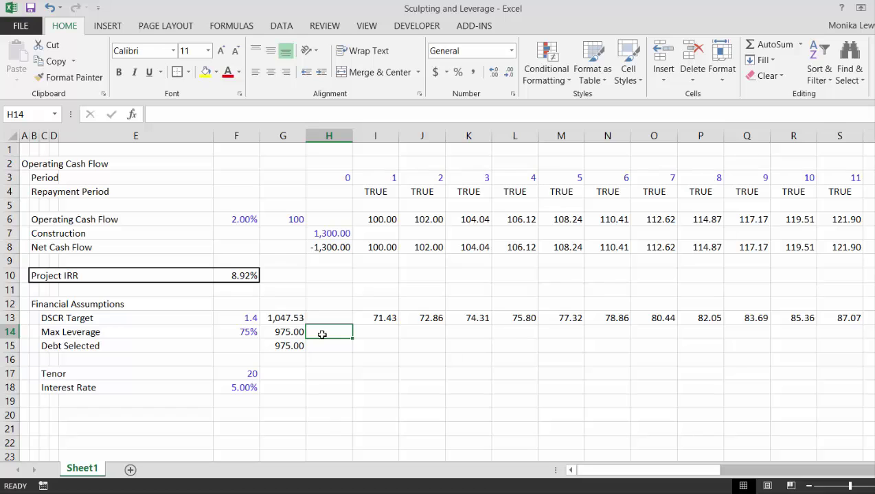
pyautogui.press('Down')
pyautogui.press('Down')
pyautogui.press('Down')
pyautogui.press('Down')
pyautogui.press('Down')
pyautogui.press('Down')
pyautogui.press('Down')
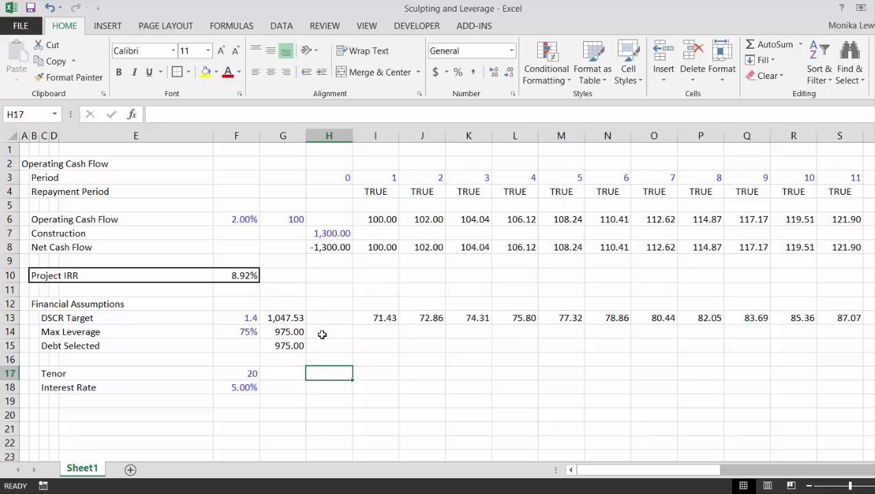
pyautogui.press('Down')
pyautogui.press('Down')
pyautogui.press('Down')
pyautogui.press('Down')
pyautogui.press('Down')
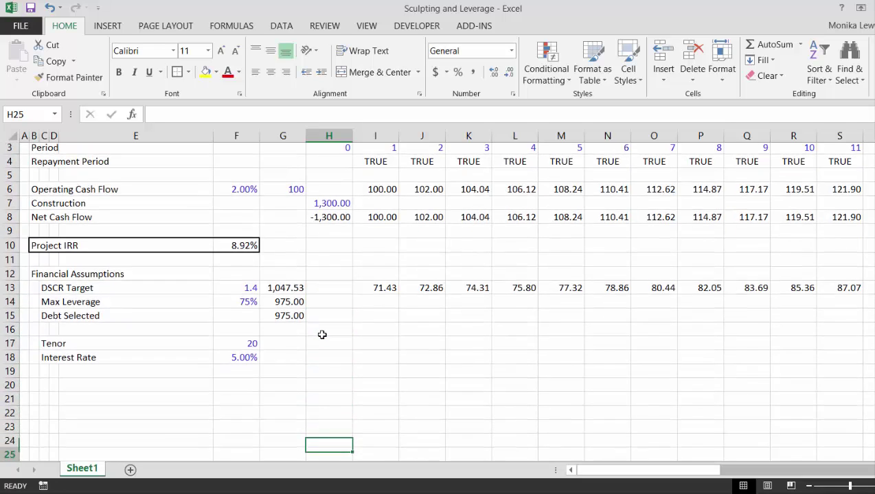
pyautogui.press('Up')
pyautogui.press('Up')
pyautogui.press('Up')
pyautogui.press('Up')
pyautogui.press('Left')
pyautogui.press('Left')
pyautogui.press('Left')
pyautogui.press('Left')
pyautogui.press('Left')
pyautogui.press('Up')
pyautogui.press('Up')
pyautogui.press('Left')
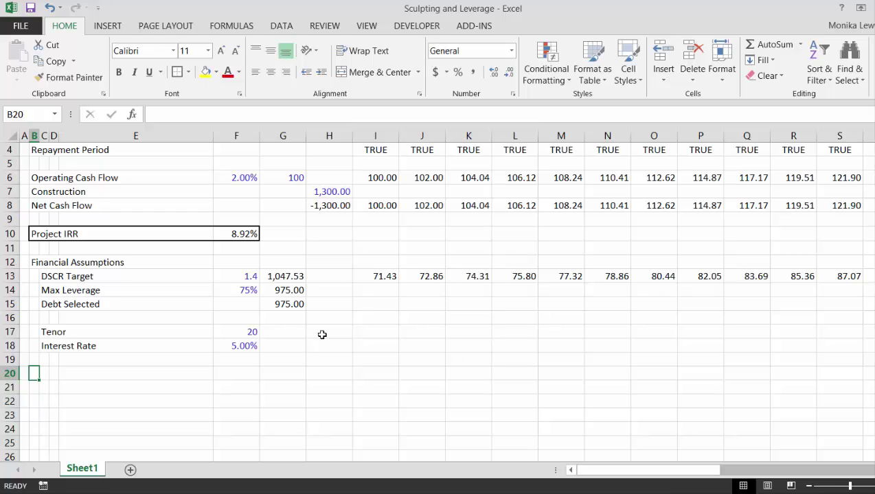
pyautogui.write('DSCR')
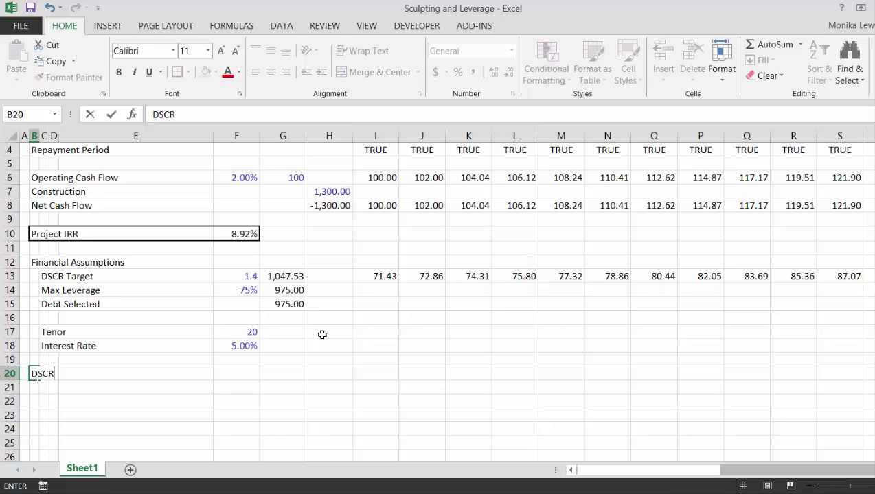
pyautogui.write(' Target Balanc')
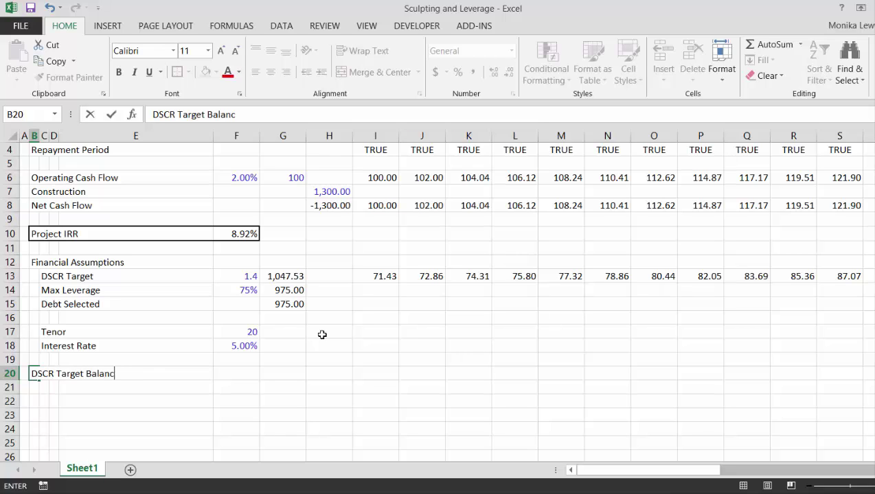
pyautogui.write('e')
pyautogui.press('Return')
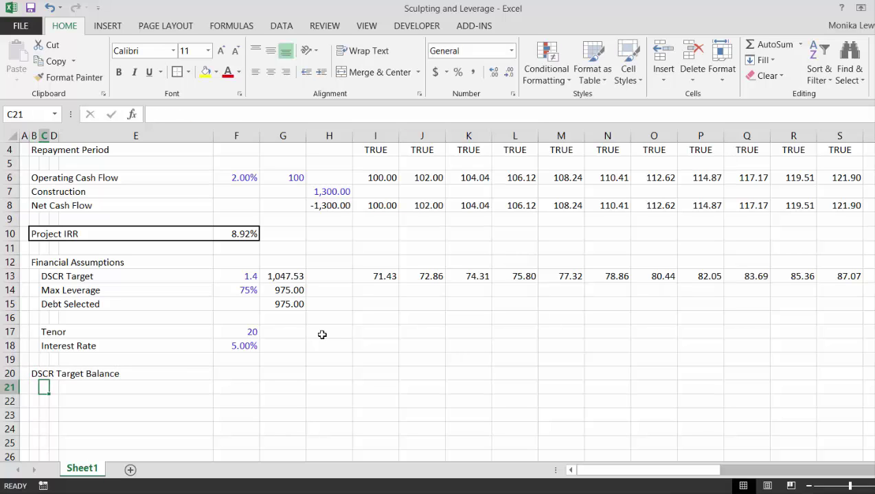
# Step: Enter the row labels "Opening Balance", "Less: Repayment" and "Closing Balance" in C21:C23
pyautogui.write('Opening Balance')
pyautogui.press('Return')
pyautogui.write('Less: Repayment')
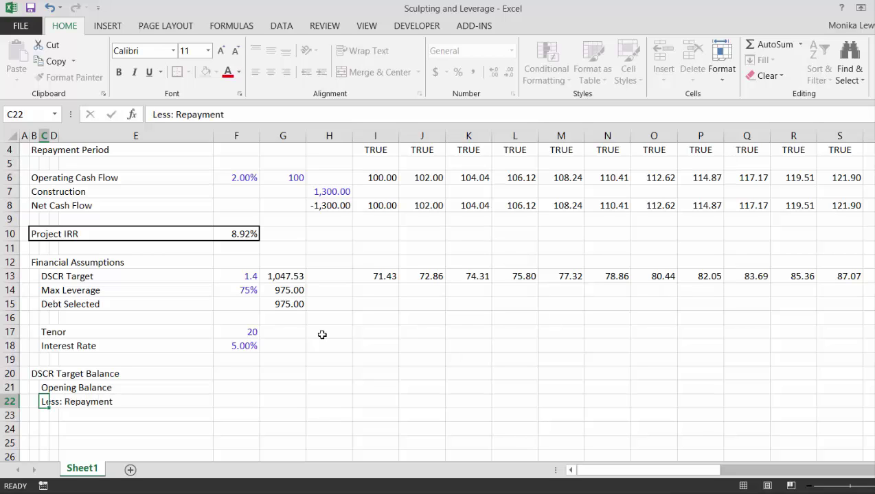
pyautogui.press('Return')
pyautogui.write('Closing Balance')
pyautogui.press('Return')
pyautogui.press('Return')
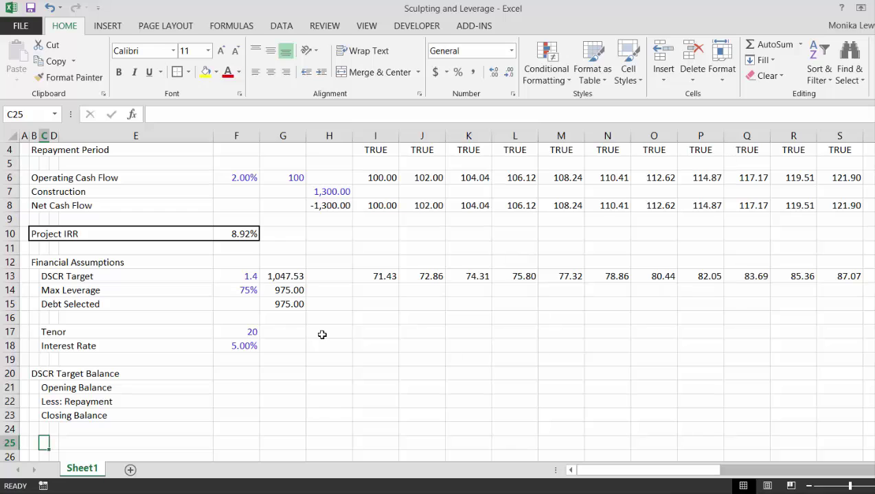
# Step: Enter the section heading "Maximum Leverage Balance" in B25
pyautogui.press('Left')
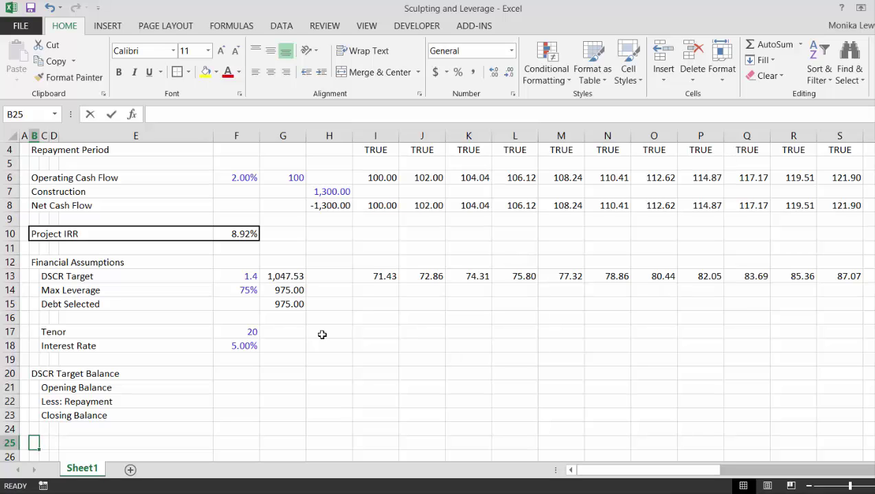
pyautogui.write('Maximum Leverage Balance')
pyautogui.press('Return')
# Step: Enter the opening balance and "Less: Repayment" row labels in C26:C27 under the maximum leverage heading
pyautogui.press('Down')
pyautogui.press('Up')
pyautogui.press('Right')
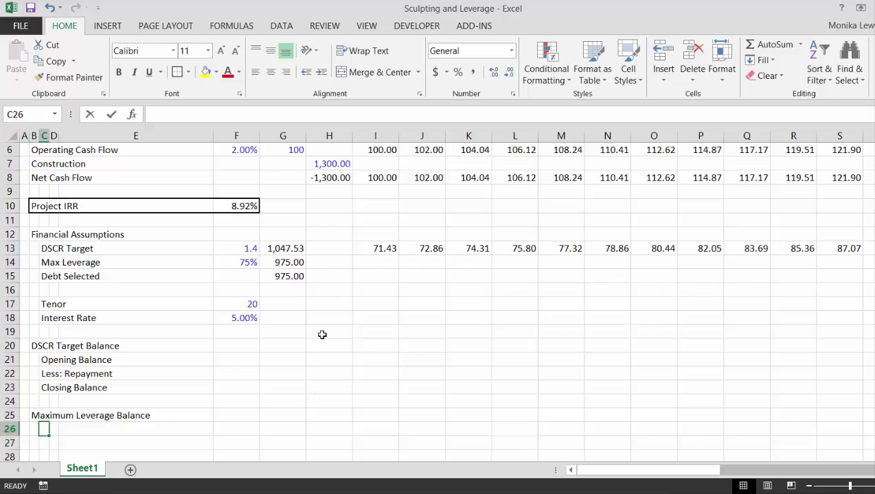
pyautogui.write('Opeing Baanc')
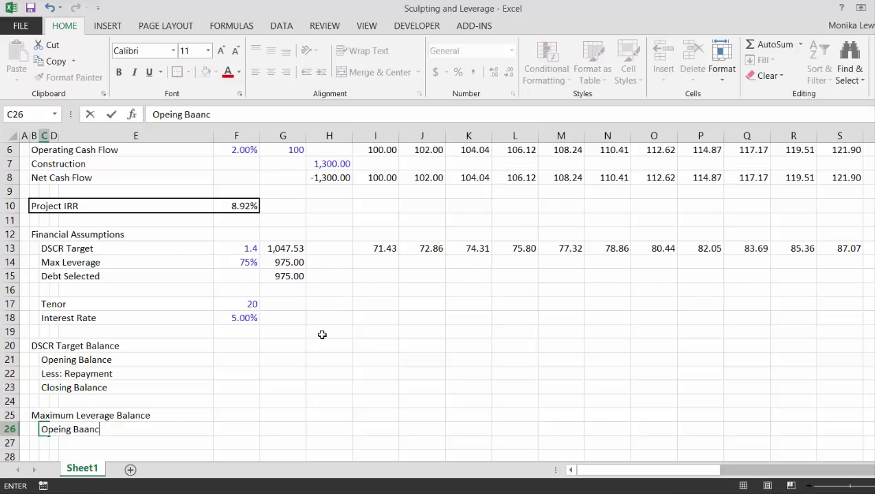
pyautogui.press('BackSpace')
pyautogui.press('BackSpace')
pyautogui.press('BackSpace')
pyautogui.write('lance')
pyautogui.press('Return')
pyautogui.write('Less:')
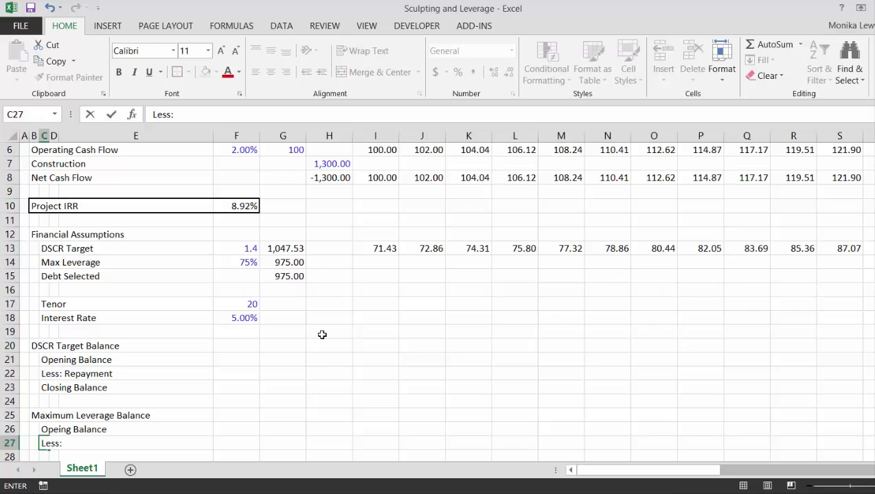
pyautogui.write(' Repayment')
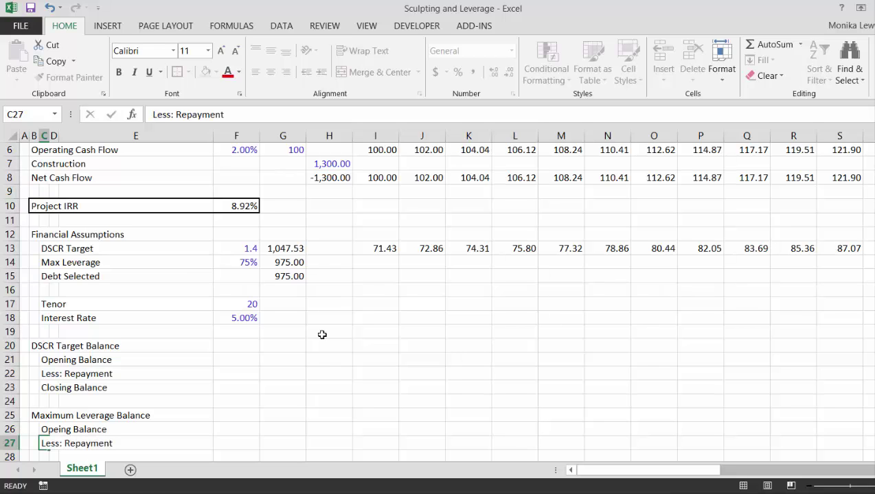
pyautogui.press('Return')
# Step: Correct the misspelled row label in C26 to "Opening Balance" under the maximum leverage heading
pyautogui.press('Up')
pyautogui.press('Up')
pyautogui.write('Opening')
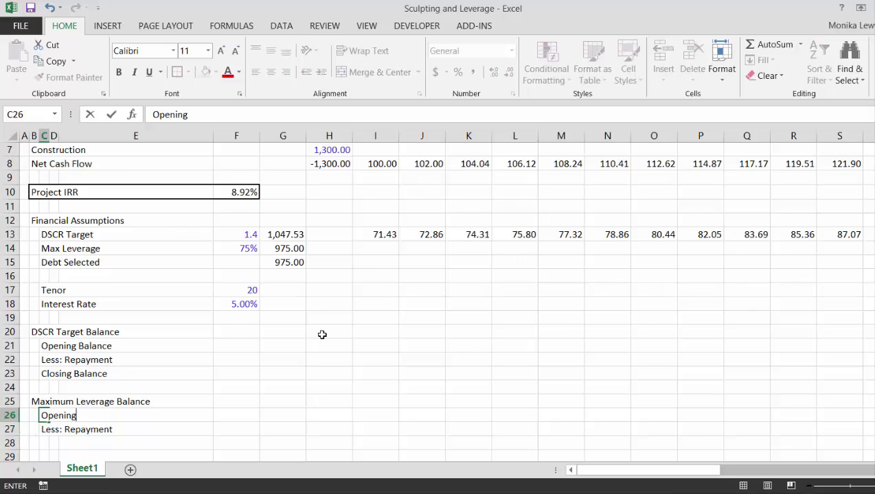
pyautogui.write(' Balance')
pyautogui.press('Return')
# Step: Enter the row label "Closing Balance" in C28 to complete the maximum leverage balance rows
pyautogui.press('Down')
pyautogui.press('Down')
pyautogui.write('Closing Balance')
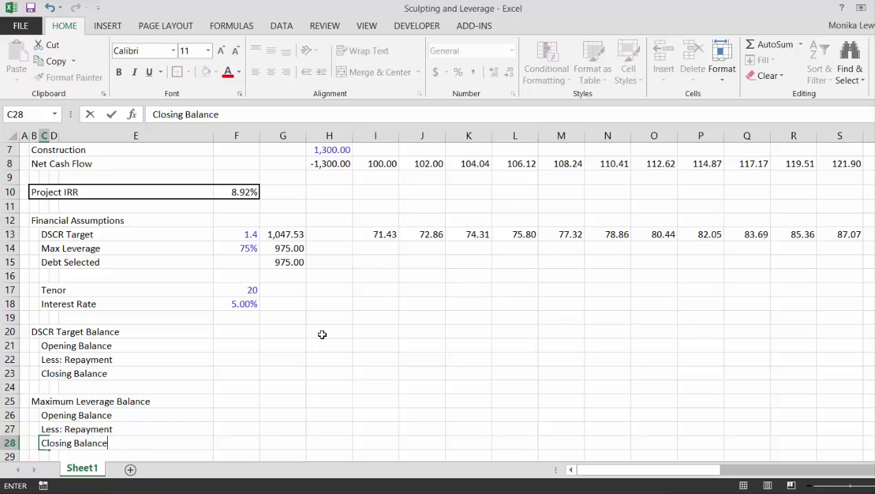
pyautogui.press('Return')
# Step: Link the DSCR target closing balance in H23 to the DSCR-based debt amount in G13
pyautogui.press('Up')
pyautogui.press('Up')
pyautogui.press('Up')
pyautogui.press('Up')
pyautogui.press('Up')
pyautogui.press('Up')
pyautogui.press('Up')
pyautogui.press('Up')
pyautogui.press('Right')
pyautogui.press('Right')
pyautogui.press('Right')
pyautogui.press('Right')
pyautogui.press('Right')
pyautogui.press('Down')
pyautogui.press('Down')
pyautogui.write('=')
pyautogui.press('Up')
pyautogui.press('Up')
pyautogui.press('Up')
pyautogui.press('Up')
pyautogui.press('Up')
pyautogui.press('Up')
pyautogui.press('Up')
pyautogui.press('Up')
pyautogui.press('Up')
pyautogui.press('Up')
pyautogui.press('Up')
pyautogui.press('Up')
pyautogui.press('Up')
pyautogui.press('Up')
pyautogui.press('Down')
pyautogui.press('Down')
pyautogui.press('Down')
pyautogui.press('Down')
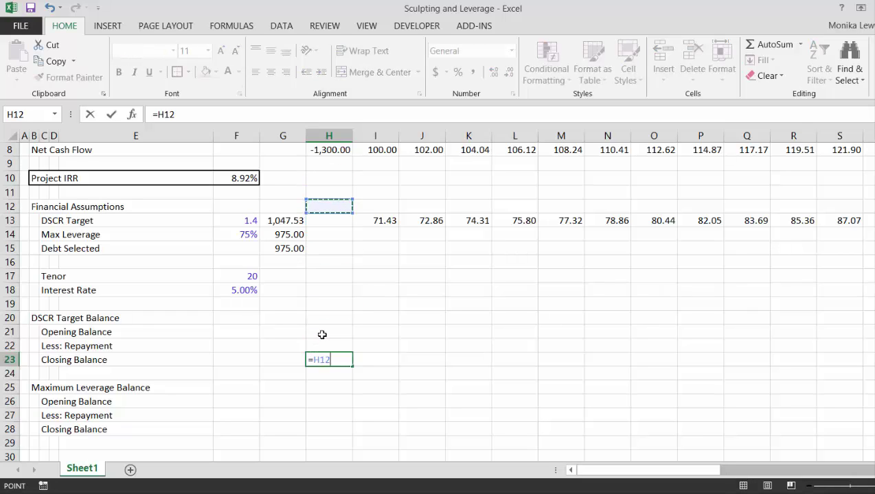
pyautogui.press('Left')
pyautogui.press('Return')
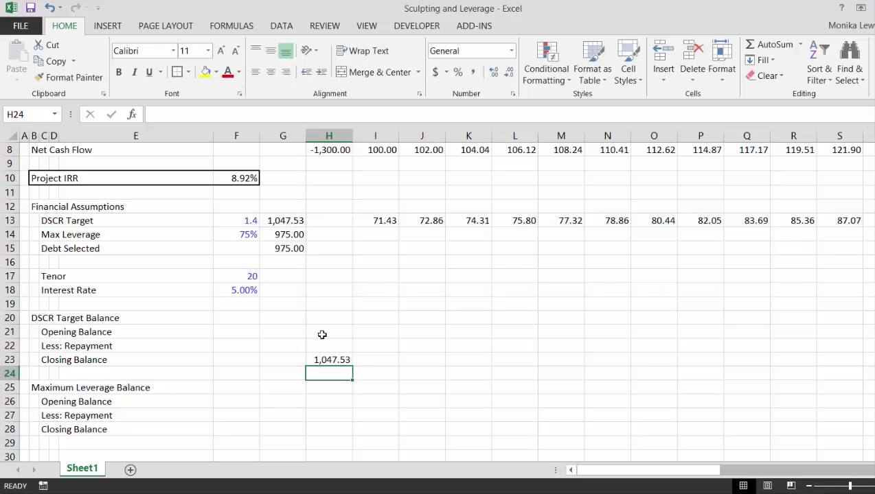
# Step: Insert a row at row 24, and enter the label "Interest" in C30 below the maximum leverage closing balance
pyautogui.hotkey('shift', 'space')
pyautogui.hotkey('ctrl', 'shift', '+')
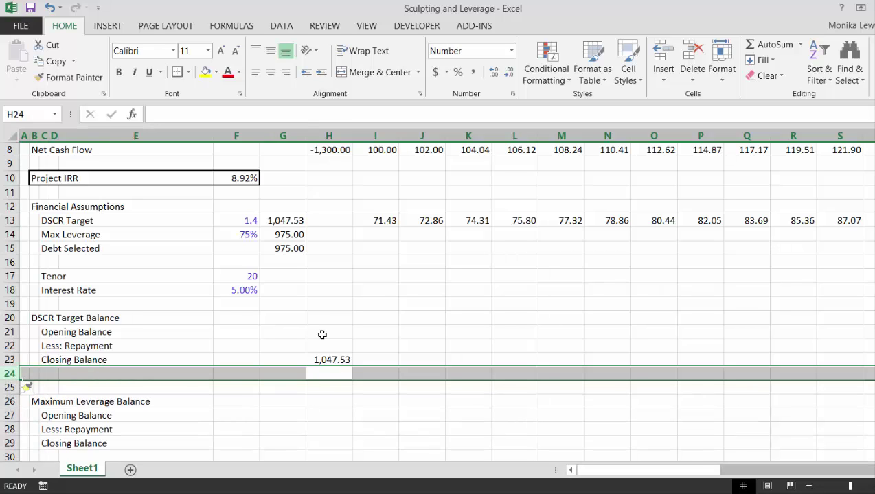
pyautogui.press('Down')
pyautogui.press('Down')
pyautogui.press('Down')
pyautogui.press('Down')
pyautogui.press('Down')
pyautogui.scroll(-1, 322, 334)
pyautogui.press('Left')
pyautogui.press('Down')
pyautogui.press('Left')
pyautogui.press('Left')
pyautogui.press('Left')
pyautogui.press('Left')
pyautogui.press('Down')
pyautogui.write('Interest')
pyautogui.press('Return')
# Step: Enter the label "Interest" in C24 below the DSCR target closing balance
pyautogui.press('Up')
pyautogui.press('Up')
pyautogui.press('Up')
pyautogui.press('Up')
pyautogui.press('Up')
pyautogui.press('Up')
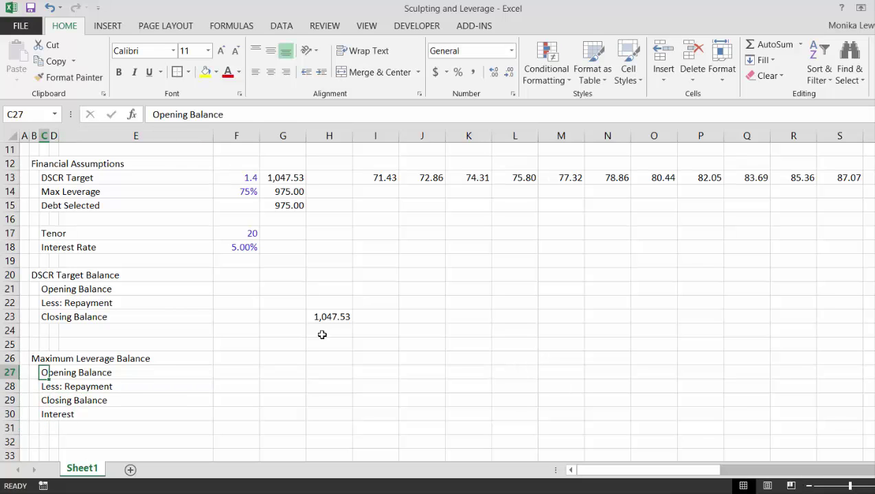
pyautogui.press('Up')
pyautogui.write('Interest')
pyautogui.hotkey('ctrl', 'Return')
# Step: Link the DSCR target opening balance in I21 to the prior period's closing balance in H23
pyautogui.press('Up')
pyautogui.press('Up')
pyautogui.press('Up')
pyautogui.press('Right')
pyautogui.press('Right')
pyautogui.press('Right')
pyautogui.press('Right')
pyautogui.press('Right')
pyautogui.press('Right')
pyautogui.write('=')
pyautogui.press('Down')
pyautogui.press('Down')
pyautogui.press('Left')
pyautogui.hotkey('ctrl', 'Return')
pyautogui.press('Down')
pyautogui.write('=')
pyautogui.press('Escape')
# Step: Calculate the DSCR target interest in I24 as =I21*$F$18 and apply the two-decimal number format with thousands separator
pyautogui.press('Down')
pyautogui.press('Down')
pyautogui.press('Down')
pyautogui.press('Left')
pyautogui.press('Left')
pyautogui.press('Left')
pyautogui.press('Up')
pyautogui.press('Right')
pyautogui.press('Right')
pyautogui.press('Right')
pyautogui.write('=')
pyautogui.press('Up')
pyautogui.press('Up')
pyautogui.press('Up')
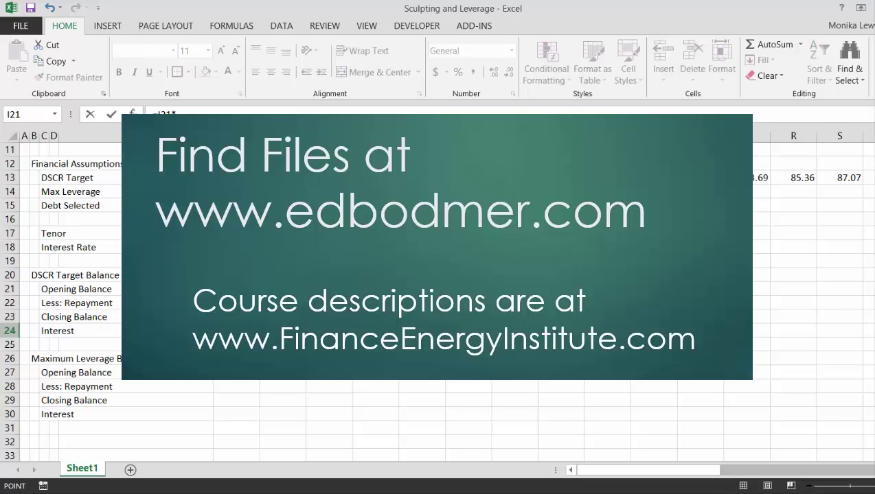
pyautogui.press('Left')
pyautogui.press('Left')
pyautogui.press('Left')
pyautogui.press('F4')
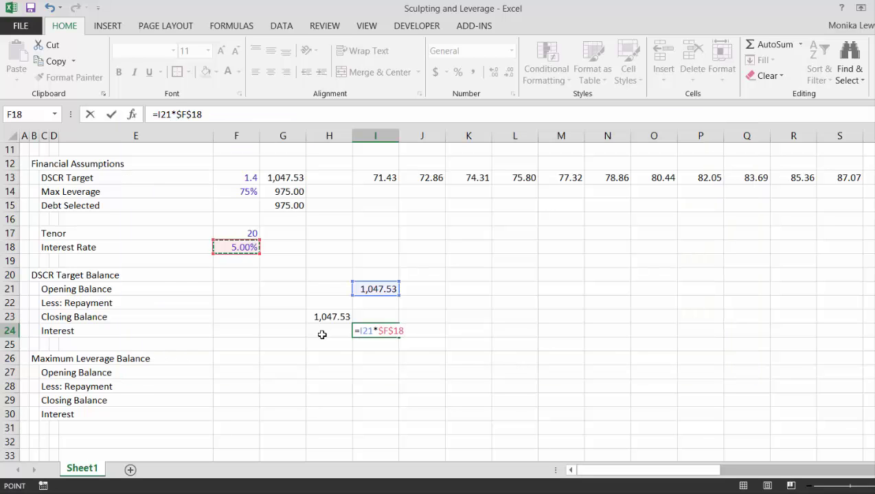
pyautogui.hotkey('ctrl', 'Return')
pyautogui.press('Up')
pyautogui.press('Down')
pyautogui.hotkey('ctrl', 'shift', '1')
# Step: Calculate the DSCR target repayment in I22 as debt service less interest, =I13-I24
pyautogui.press('Up')
pyautogui.press('Up')
pyautogui.write('=')
pyautogui.press('Up')
pyautogui.hotkey('ctrl', 'Up')
pyautogui.press('Up')
pyautogui.press('Up')
pyautogui.press('Up')
pyautogui.press('Down')
pyautogui.press('Down')
pyautogui.press('Down')
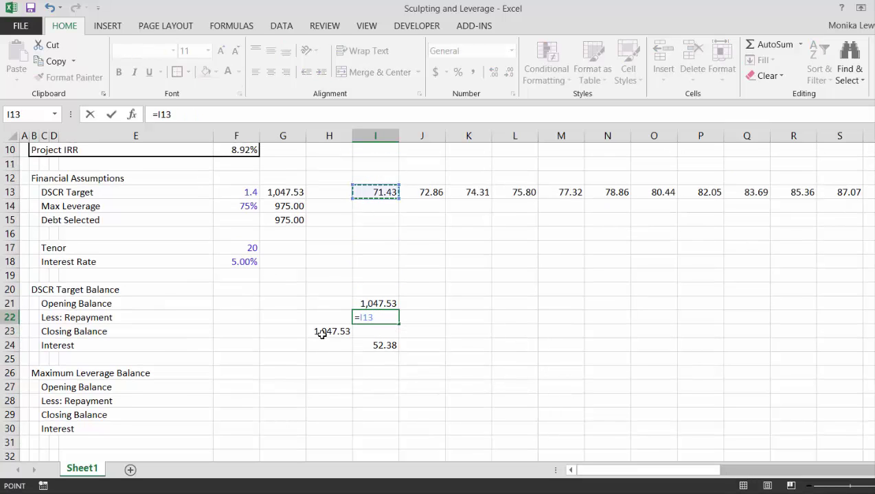
pyautogui.write('-')
pyautogui.press('Down')
pyautogui.press('Down')
pyautogui.hotkey('ctrl', 'Return')
# Step: Calculate the DSCR target closing balance in I23 as opening balance less repayment, =I21-I22
pyautogui.press('Down')
pyautogui.write('=')
pyautogui.press('Up')
pyautogui.press('Up')
pyautogui.write('-')
pyautogui.press('Up')
pyautogui.press('Return')
# Step: Review the DSCR target closing balance and repayment formulas in the first operating period
pyautogui.press('Up')
pyautogui.press('Up')
pyautogui.press('F2')
pyautogui.press('Return')
pyautogui.press('Down')
pyautogui.press('Up')
pyautogui.press('Up')
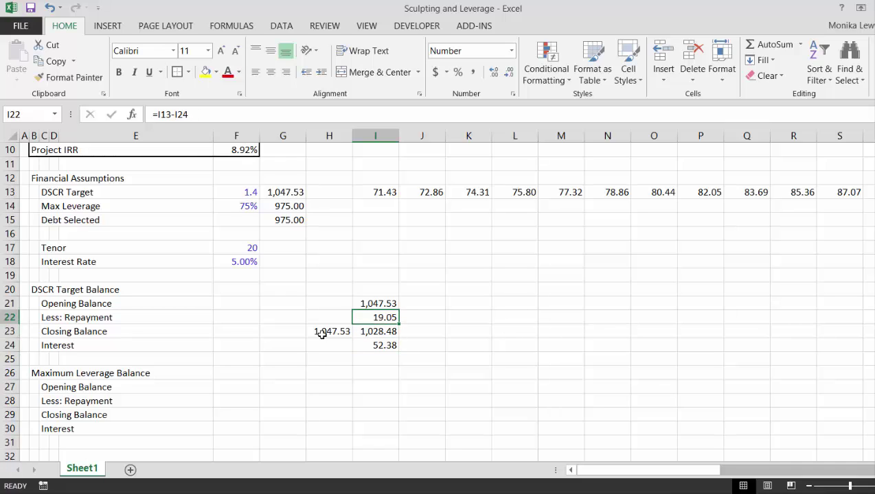
# Step: Review the debt service row and the DSCR target balance calculations in the first operating period, column I
pyautogui.press('Up')
pyautogui.press('Up')
pyautogui.press('Up')
pyautogui.press('Up')
pyautogui.press('Up')
pyautogui.press('Up')
pyautogui.press('Up')
pyautogui.press('Up')
pyautogui.press('Up')
pyautogui.press('Up')
pyautogui.press('Up')
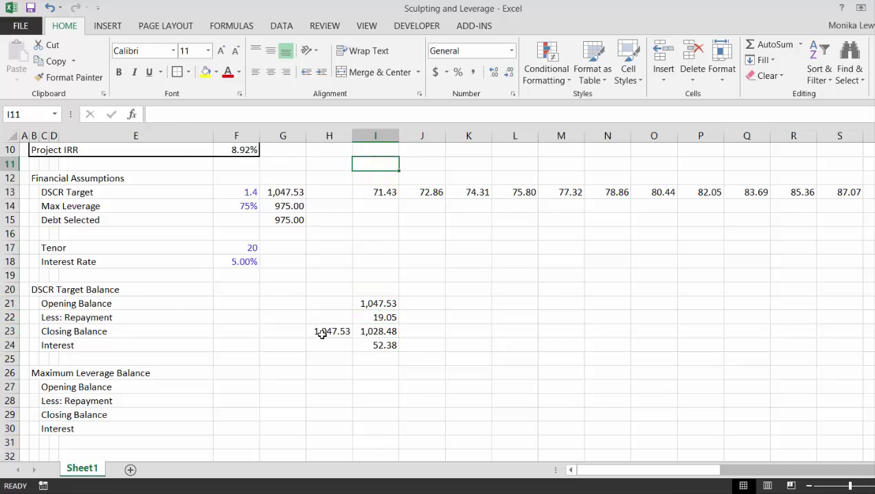
pyautogui.press('Down')
pyautogui.press('Down')
pyautogui.press('Down')
pyautogui.press('Down')
pyautogui.press('Down')
pyautogui.press('Down')
pyautogui.press('Down')
pyautogui.press('Down')
pyautogui.press('Down')
pyautogui.press('Down')
pyautogui.press('Down')
pyautogui.press('Down')
pyautogui.press('Down')
pyautogui.press('Down')
pyautogui.press('Up')
pyautogui.press('Up')
pyautogui.press('Up')
# Step: Link the maximum leverage closing balance in H29 to the max leverage debt amount, =G14
pyautogui.press('Down')
pyautogui.press('Down')
pyautogui.press('Down')
pyautogui.press('Down')
pyautogui.press('Down')
pyautogui.press('Down')
pyautogui.press('Left')
pyautogui.press('Down')
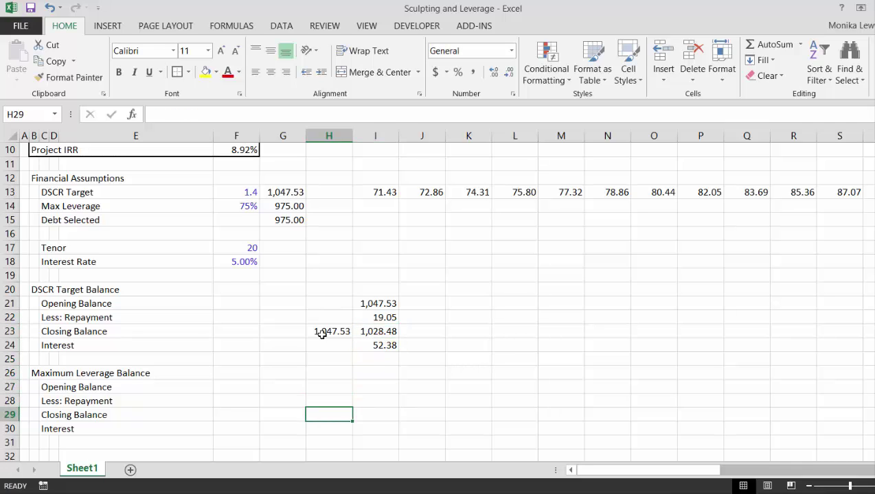
pyautogui.write('=')
pyautogui.press('Up')
pyautogui.press('Up')
pyautogui.press('Up')
pyautogui.press('Up')
pyautogui.press('Up')
pyautogui.press('Up')
pyautogui.press('Up')
pyautogui.press('Up')
pyautogui.press('Up')
pyautogui.press('Up')
pyautogui.press('Up')
pyautogui.press('Up')
pyautogui.press('Up')
pyautogui.press('Up')
pyautogui.press('Up')
pyautogui.press('Up')
pyautogui.press('Left')
pyautogui.press('Down')
pyautogui.hotkey('ctrl', 'Return')
# Step: Set the maximum leverage opening balance in I27 to the prior period's closing balance, =H29
pyautogui.press('Up')
pyautogui.press('Up')
pyautogui.press('Right')
pyautogui.write('=')
pyautogui.press('Down')
pyautogui.press('Down')
pyautogui.press('Left')
pyautogui.hotkey('ctrl', 'Return')
# Step: Calculate the maximum leverage interest in I30 as opening balance times the fixed interest rate, =I27*$F$18
pyautogui.press('Down')
pyautogui.press('Down')
pyautogui.press('Down')
pyautogui.write('=')
pyautogui.press('Up')
pyautogui.press('Up')
pyautogui.press('Up')
pyautogui.write('*')
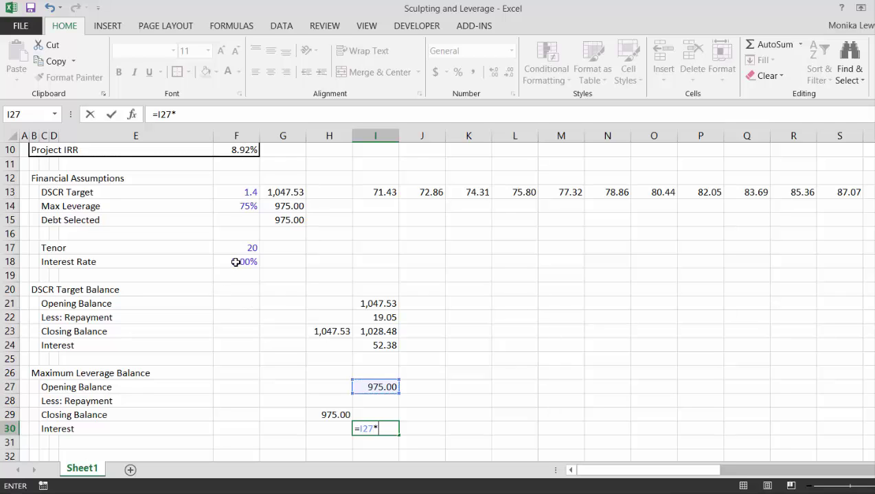
pyautogui.click(236, 262)
pyautogui.press('F4')
pyautogui.press('Return')
# Step: Insert two blank rows between the Maximum Leverage Balance heading and its Opening Balance row
pyautogui.press('Up')
pyautogui.press('Up')
pyautogui.press('Up')
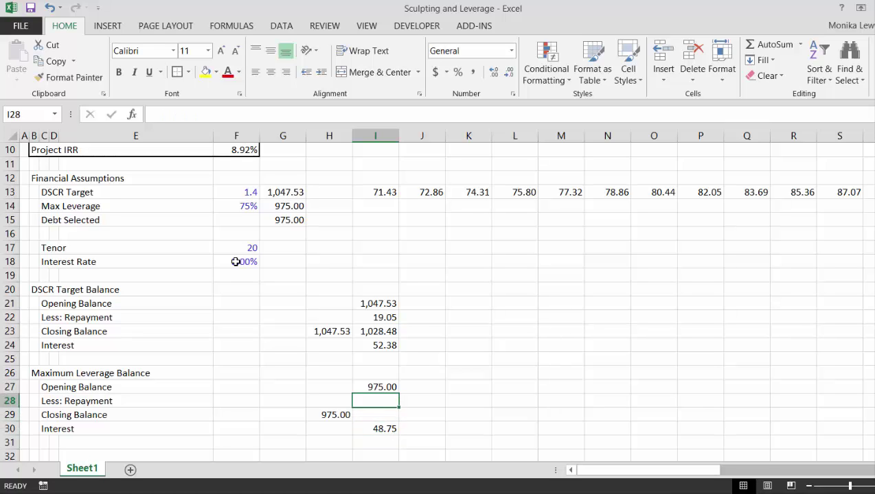
pyautogui.press('Up')
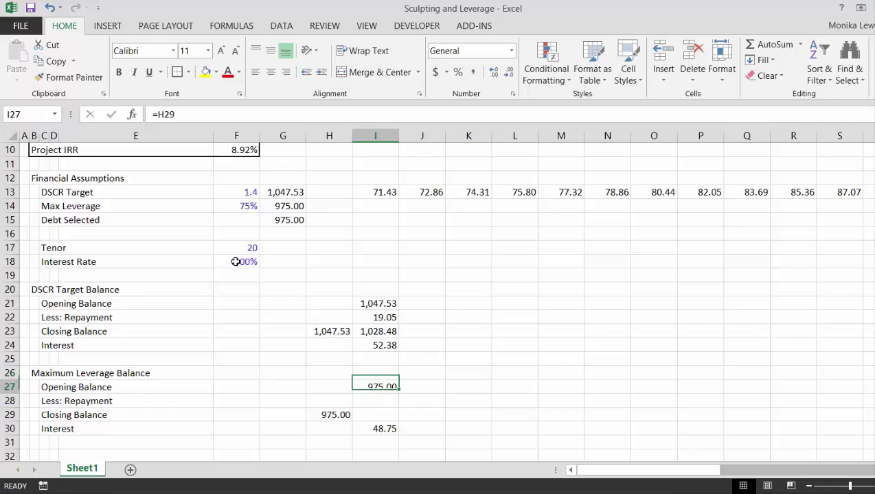
pyautogui.press('Left')
pyautogui.press('Left')
pyautogui.press('Left')
pyautogui.press('Left')
pyautogui.press('Left')
pyautogui.press('Left')
pyautogui.press('BackSpace')
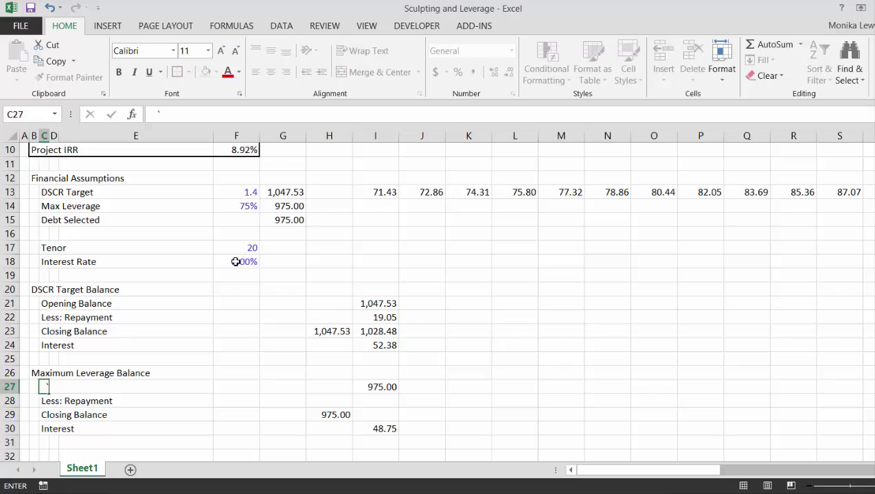
pyautogui.press('Escape')
pyautogui.hotkey('shift', 'space')
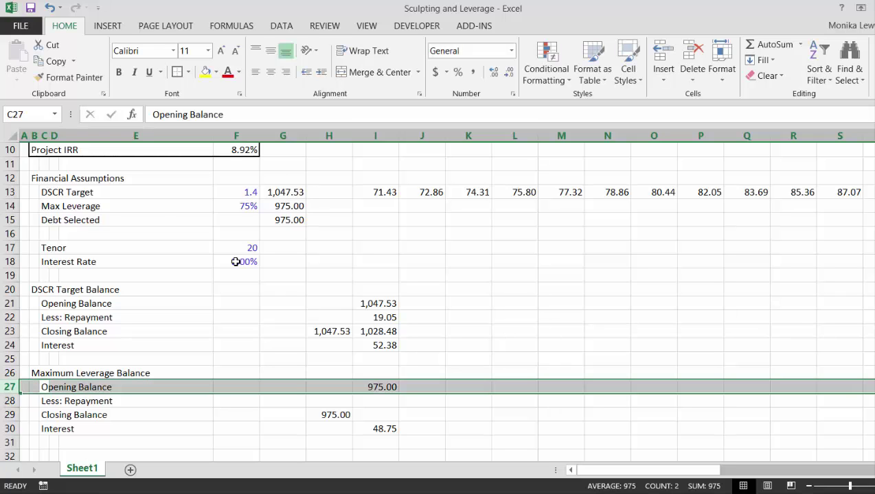
pyautogui.hotkey('ctrl', 'shift', '=')
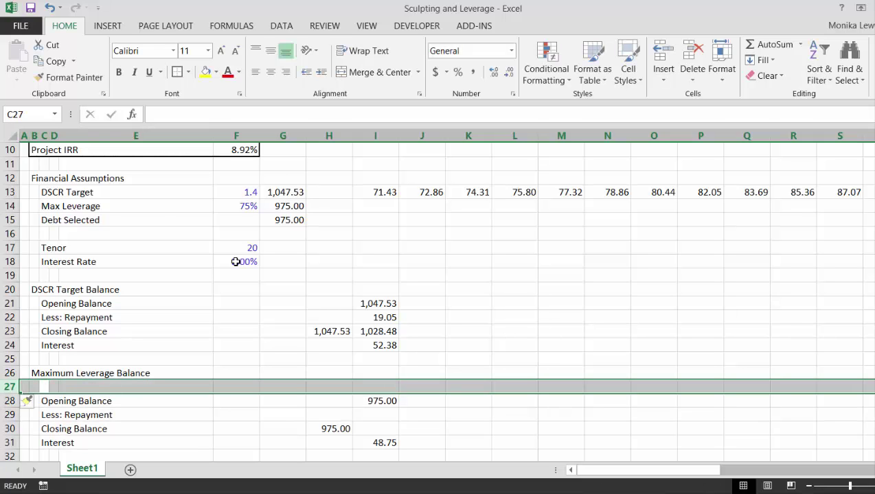
pyautogui.hotkey('ctrl', 'shift', '=')
pyautogui.hotkey('shift', 'BackSpace')
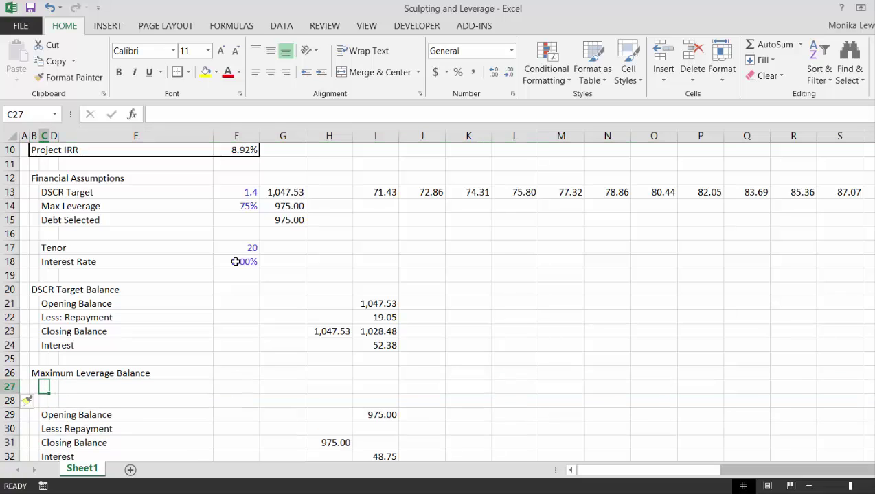
# Step: Label the first new row under Maximum Leverage Balance "Target DS with LLCR" in C27
pyautogui.write('Target D')
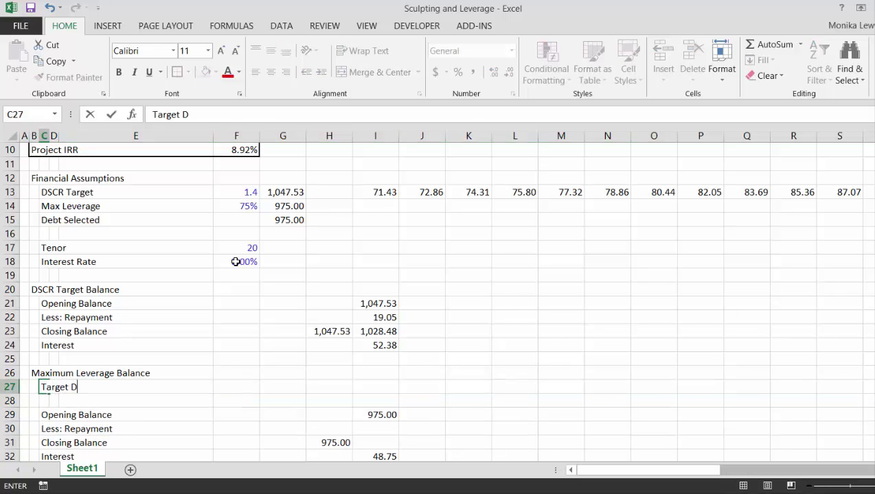
pyautogui.write('S with LLCR')
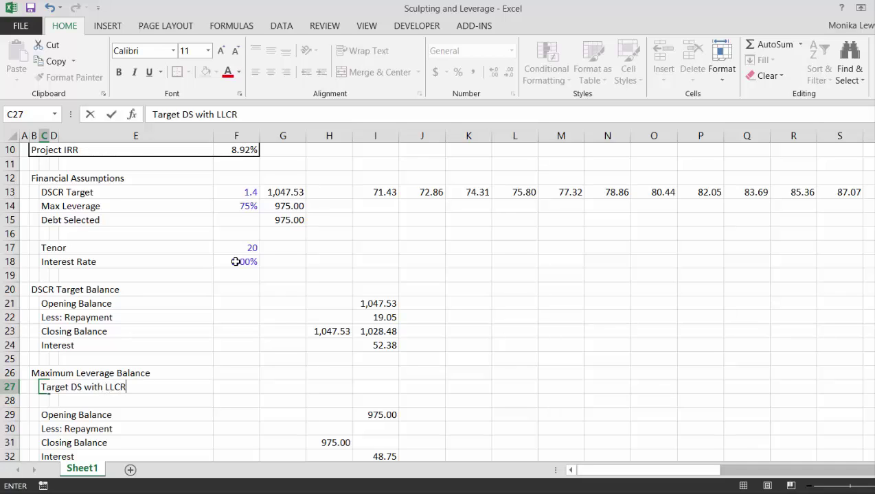
pyautogui.press('Return')
# Step: Calculate in F27 the present value of the DSCR target debt service flagged by row 4, as array formula =NPV(F18,I13:AQ13*I4:AQ4)
pyautogui.press('Up')
pyautogui.press('Right')
pyautogui.press('Right')
pyautogui.press('Right')
pyautogui.press('Right')
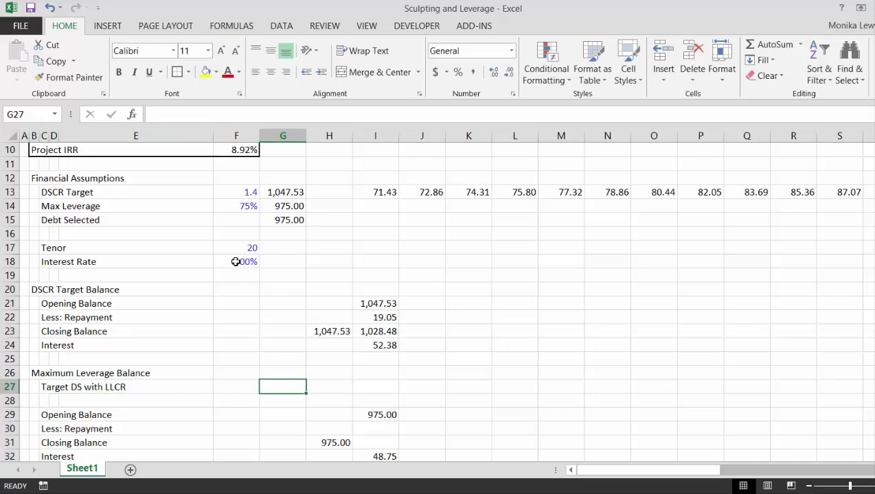
pyautogui.press('Left')
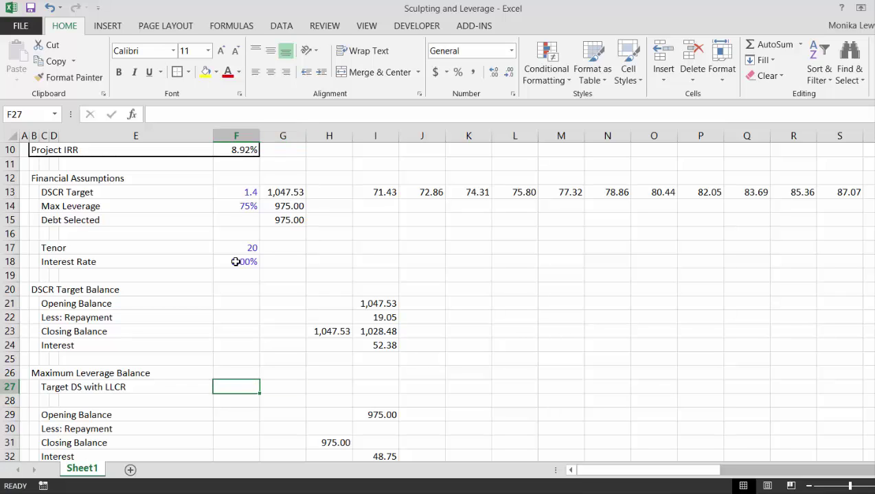
pyautogui.write('=')
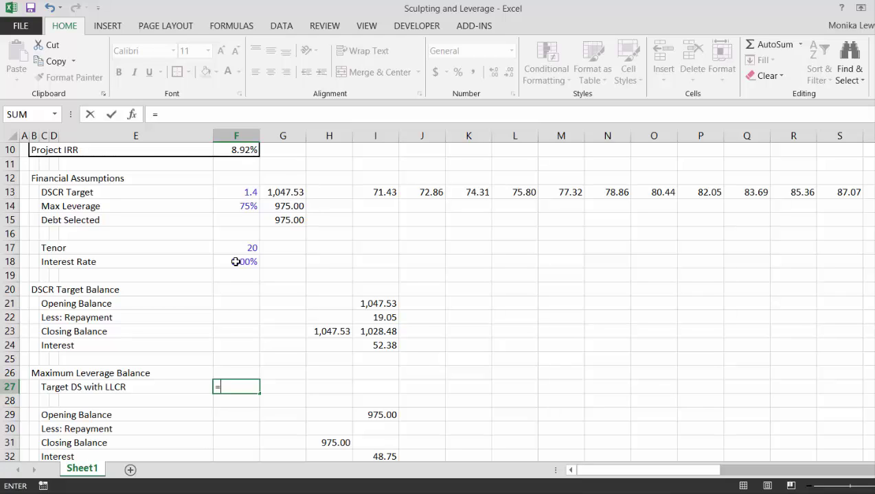
pyautogui.write('npv(')
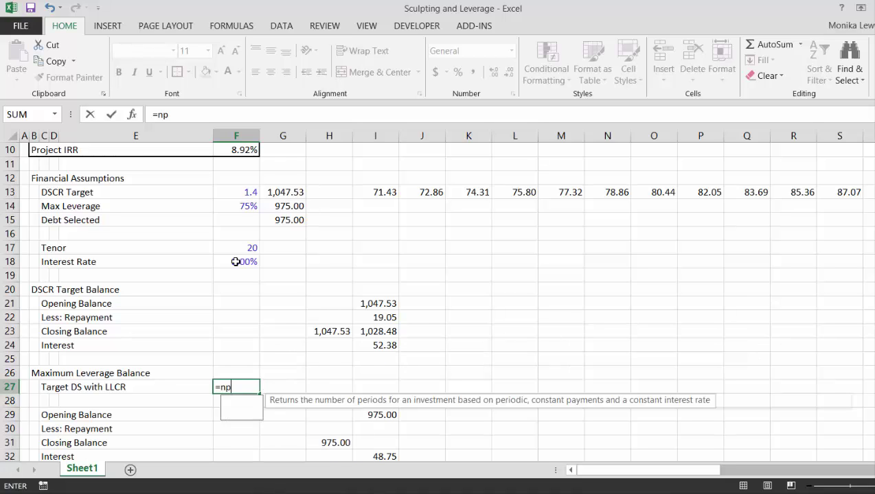
pyautogui.press('Up')
pyautogui.press('Up')
pyautogui.press('Up')
pyautogui.press('Up')
pyautogui.press('Up')
pyautogui.press('Up')
pyautogui.press('Up')
pyautogui.press('Up')
pyautogui.press('Up')
pyautogui.press('Up')
pyautogui.press('Up')
pyautogui.press('Up')
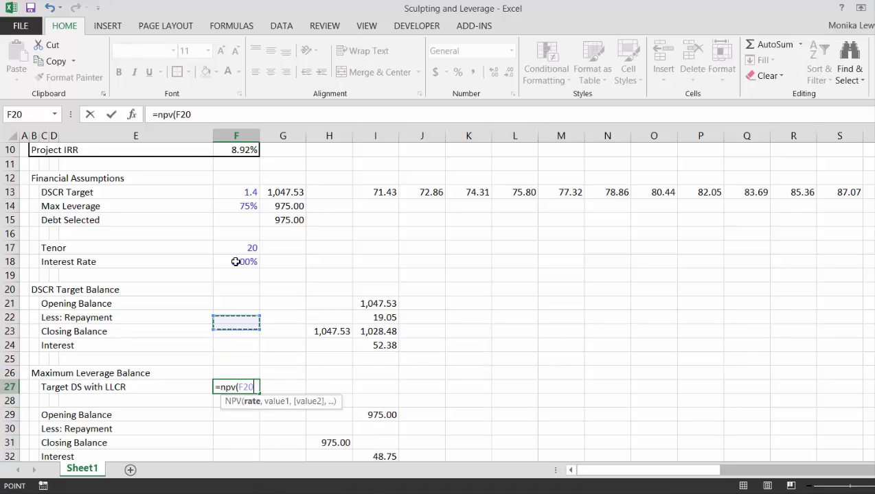
pyautogui.press('Down')
pyautogui.press('Down')
pyautogui.press('Down')
pyautogui.write(',')
pyautogui.press('Up')
pyautogui.press('Up')
pyautogui.press('Up')
pyautogui.press('Up')
pyautogui.press('Up')
pyautogui.press('Up')
pyautogui.press('Up')
pyautogui.press('Up')
pyautogui.press('Up')
pyautogui.press('Up')
pyautogui.press('Up')
pyautogui.press('Up')
pyautogui.press('Up')
pyautogui.press('Up')
pyautogui.press('Right')
pyautogui.press('Right')
pyautogui.press('Right')
pyautogui.hotkey('ctrl', 'shift', 'Right')
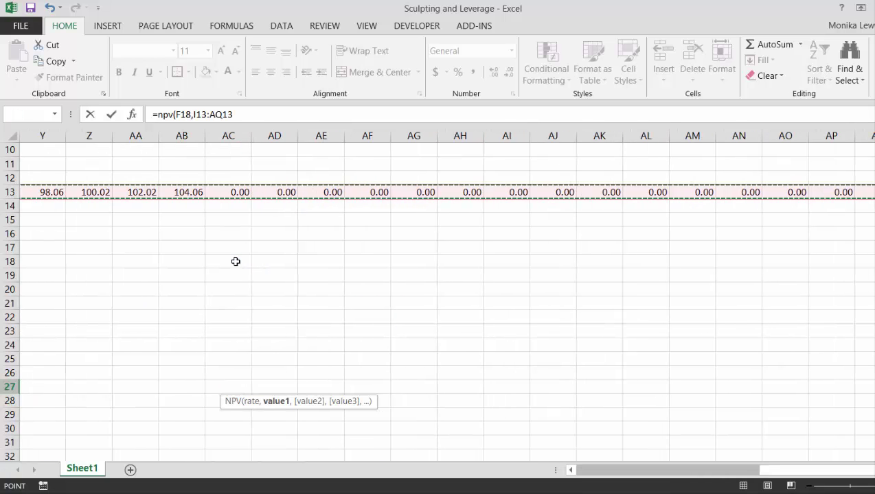
pyautogui.write('*')
pyautogui.press('Left')
pyautogui.press('Left')
pyautogui.press('Up')
pyautogui.press('Up')
pyautogui.press('Up')
pyautogui.press('Up')
pyautogui.press('Up')
pyautogui.press('Up')
pyautogui.press('Up')
pyautogui.press('Up')
pyautogui.press('Up')
pyautogui.press('Up')
pyautogui.press('Up')
pyautogui.press('Up')
pyautogui.press('Up')
pyautogui.press('Up')
pyautogui.press('Up')
pyautogui.press('Up')
pyautogui.press('Up')
pyautogui.press('Up')
pyautogui.press('Up')
pyautogui.press('Up')
pyautogui.press('Up')
pyautogui.press('Up')
pyautogui.press('Up')
pyautogui.press('Down')
pyautogui.press('Right')
pyautogui.press('Right')
pyautogui.press('Right')
pyautogui.press('Right')
pyautogui.press('Right')
pyautogui.hotkey('ctrl', 'shift', 'Right')
pyautogui.write(')')
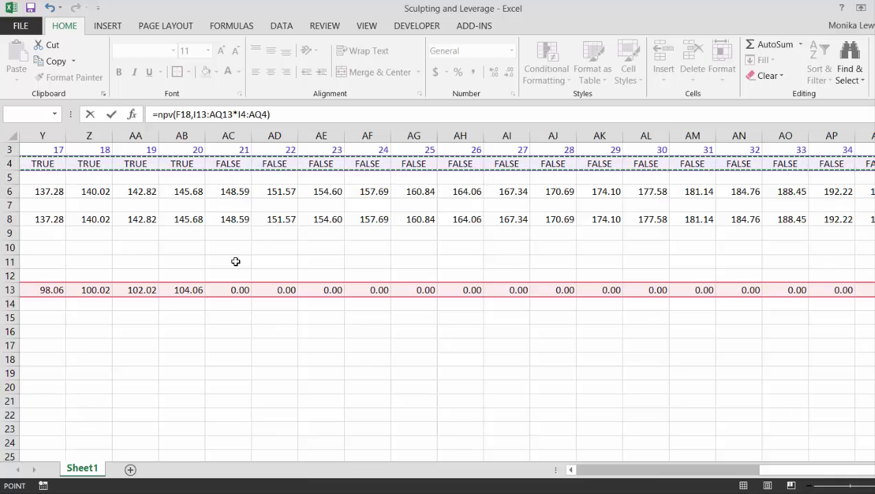
pyautogui.hotkey('ctrl', 'shift', 'Return')
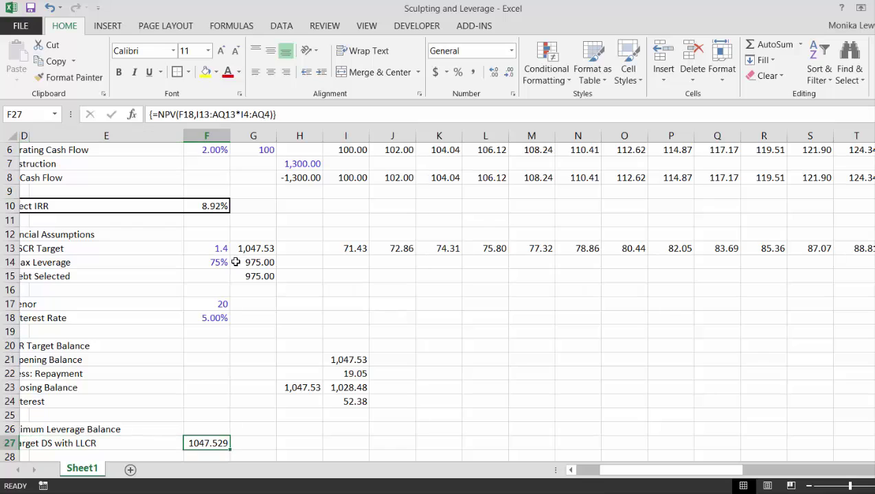
# Step: Divide the F27 present value by the maximum leverage debt in G14 and re-enter it as an array formula
pyautogui.press('F2')
pyautogui.write('/')
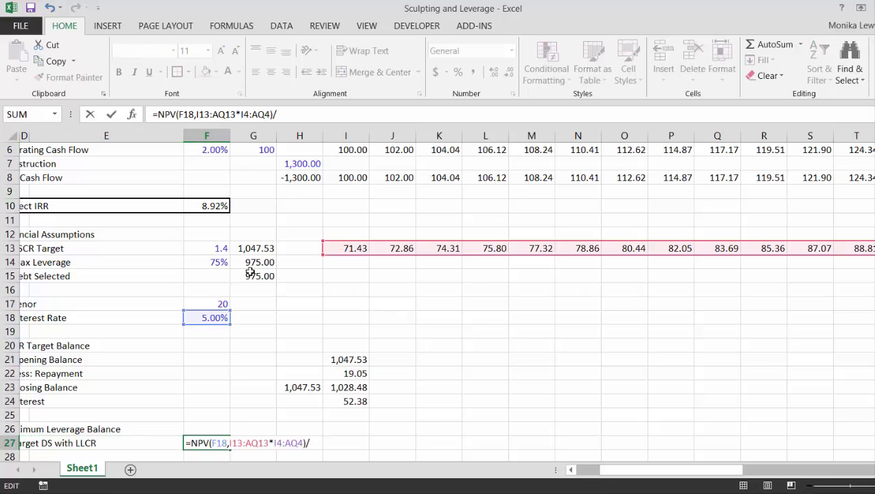
pyautogui.click(263, 262)
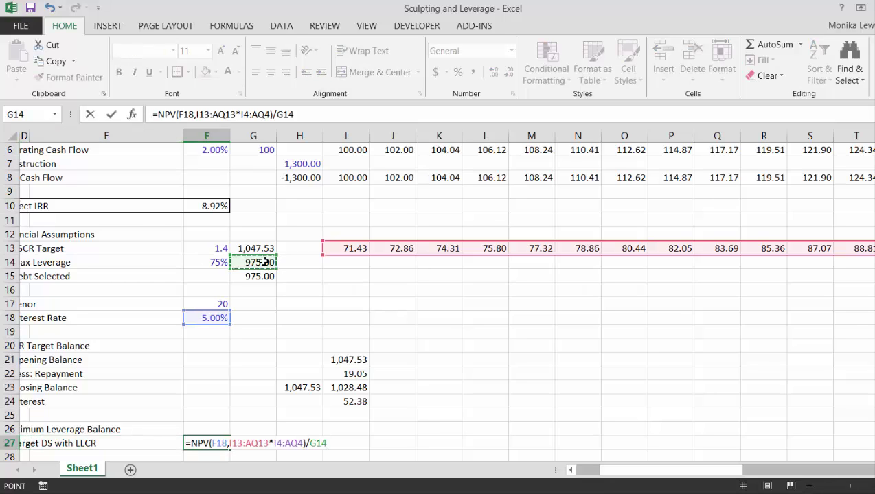
pyautogui.press('Return')
pyautogui.press('Up')
pyautogui.press('F2')
pyautogui.hotkey('ctrl', 'shift', 'Return')
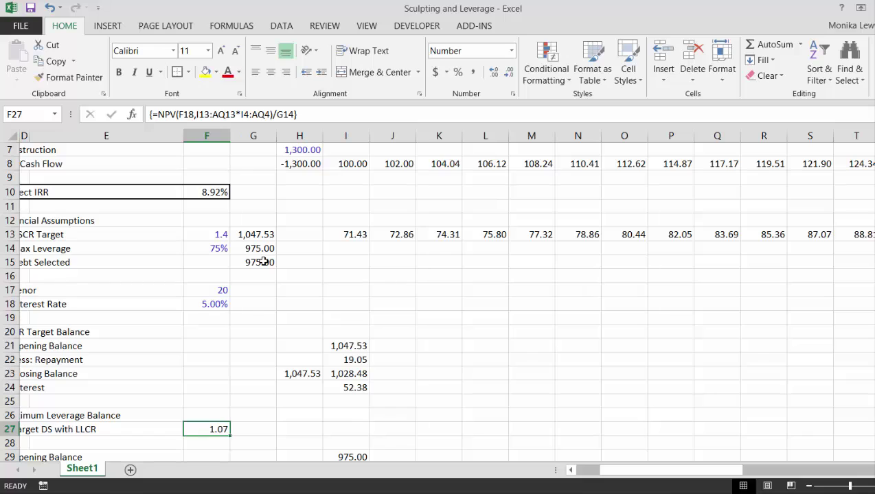
pyautogui.press('Right')
pyautogui.press('Right')
pyautogui.press('Right')
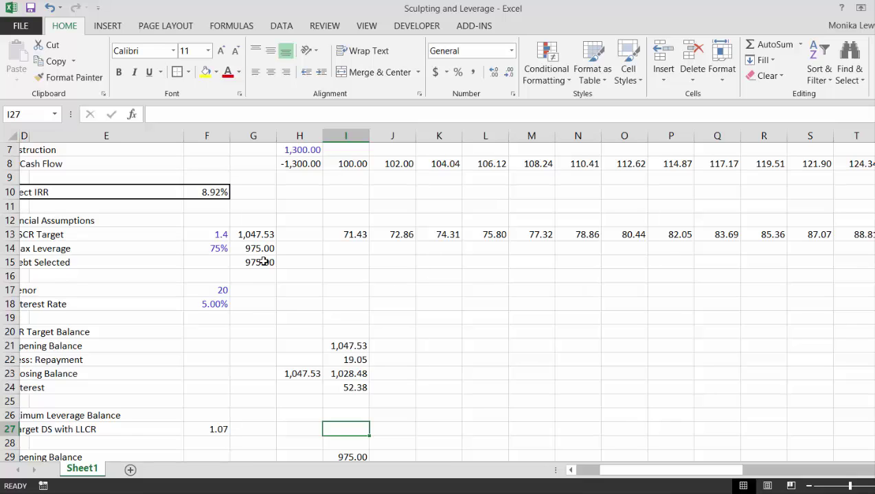
pyautogui.press('Left')
pyautogui.press('Left')
pyautogui.press('Left')
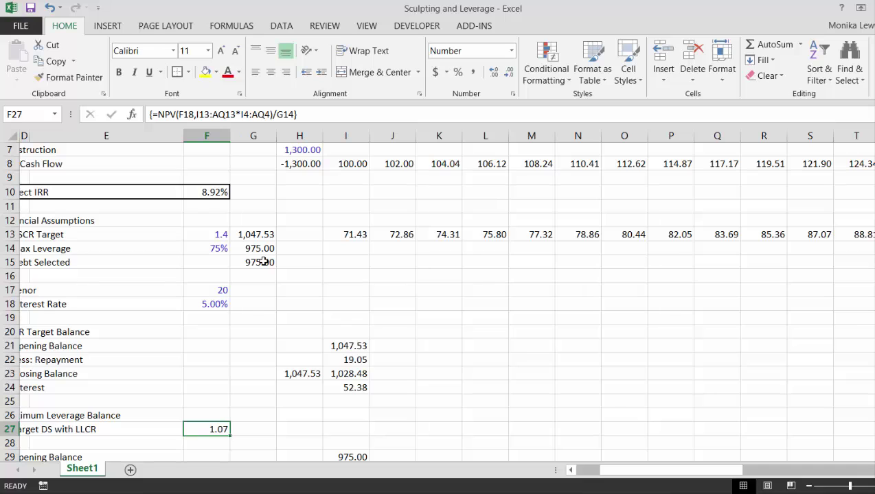
# Step: Examine the DSCR target debt service in row 13 across all periods through column AQ
pyautogui.press('Up')
pyautogui.press('Up')
pyautogui.press('Up')
pyautogui.press('Up')
pyautogui.press('Up')
pyautogui.press('Up')
pyautogui.press('Up')
pyautogui.press('Up')
pyautogui.press('Up')
pyautogui.press('Up')
pyautogui.press('Up')
pyautogui.press('Up')
pyautogui.press('Up')
pyautogui.press('Up')
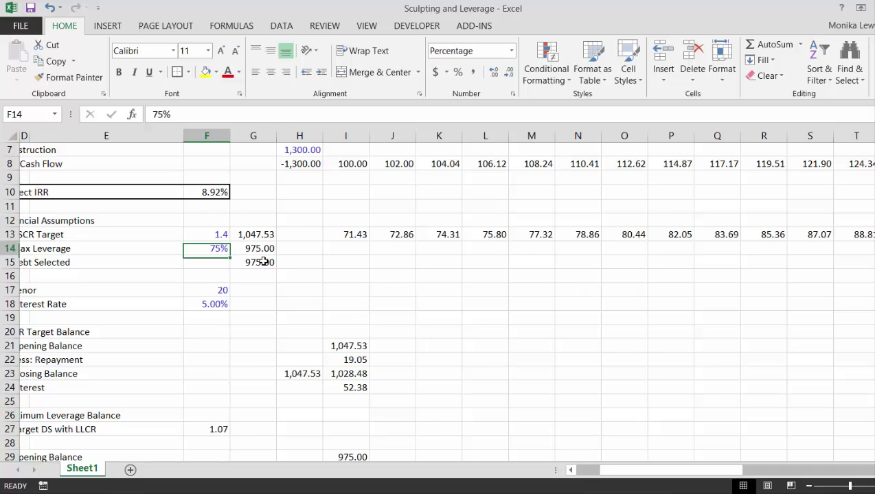
pyautogui.press('Right')
pyautogui.press('Right')
pyautogui.press('Right')
pyautogui.press('Right')
pyautogui.press('Right')
pyautogui.press('Right')
pyautogui.press('Right')
pyautogui.press('Right')
pyautogui.press('Right')
pyautogui.press('Right')
pyautogui.press('Right')
pyautogui.press('Right')
pyautogui.press('Right')
pyautogui.press('Right')
pyautogui.press('Right')
pyautogui.press('Right')
pyautogui.press('Right')
pyautogui.press('Right')
pyautogui.press('Right')
pyautogui.press('Right')
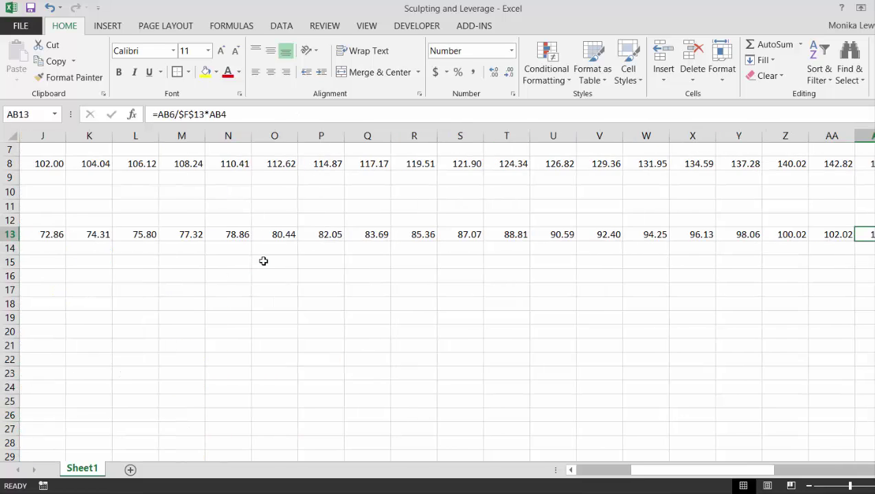
pyautogui.press('Right')
pyautogui.press('Right')
pyautogui.press('Right')
pyautogui.press('Right')
pyautogui.press('Right')
pyautogui.press('Left')
pyautogui.press('Left')
pyautogui.press('Left')
pyautogui.press('Left')
pyautogui.press('Left')
pyautogui.press('Left')
pyautogui.press('Left')
pyautogui.press('Left')
pyautogui.press('Left')
pyautogui.press('Left')
pyautogui.press('Left')
pyautogui.press('Left')
pyautogui.press('Left')
pyautogui.press('Left')
pyautogui.press('Left')
pyautogui.press('Left')
pyautogui.press('Left')
pyautogui.press('Left')
pyautogui.press('Left')
pyautogui.press('Left')
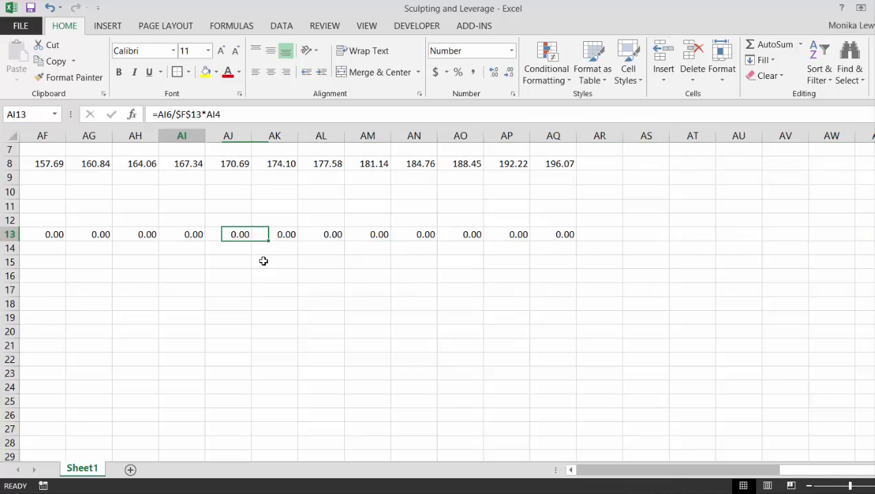
# Step: Examine the DSCR target debt service in row 13 back to the first-period formula in I13
pyautogui.press('Left')
pyautogui.press('Left')
pyautogui.press('Left')
pyautogui.press('Left')
pyautogui.press('Left')
pyautogui.press('Left')
pyautogui.press('Left')
pyautogui.press('Left')
pyautogui.press('Left')
pyautogui.press('Left')
pyautogui.press('Left')
pyautogui.press('Left')
pyautogui.press('Left')
pyautogui.press('Left')
pyautogui.press('Left')
pyautogui.press('Left')
pyautogui.press('Left')
pyautogui.press('Left')
pyautogui.press('Left')
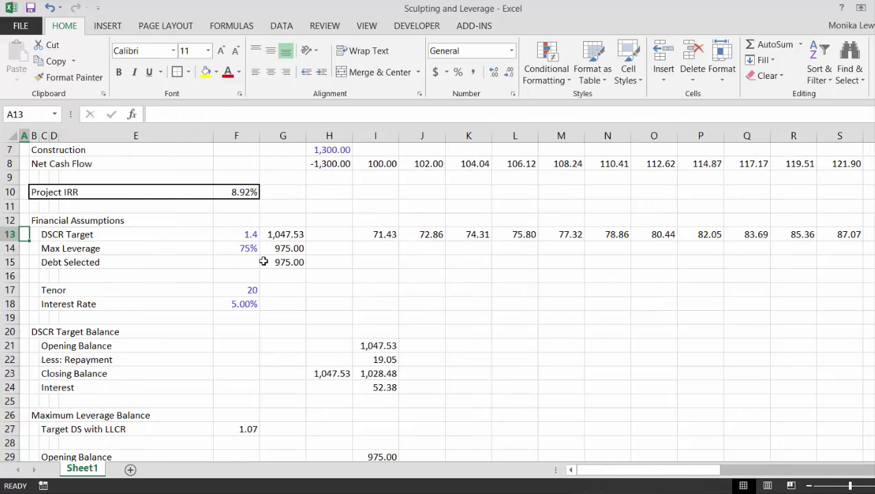
pyautogui.press('Right')
pyautogui.press('Right')
pyautogui.press('Right')
pyautogui.press('Right')
pyautogui.press('Right')
pyautogui.press('Right')
pyautogui.press('Right')
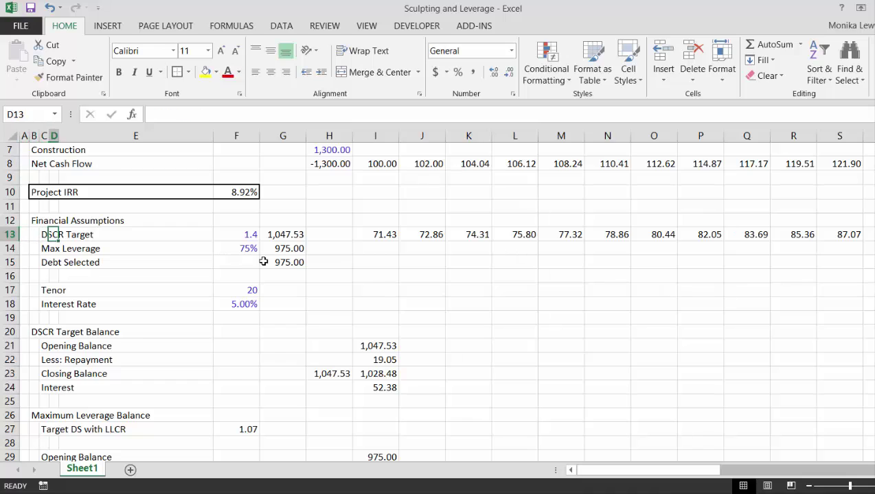
pyautogui.press('Right')
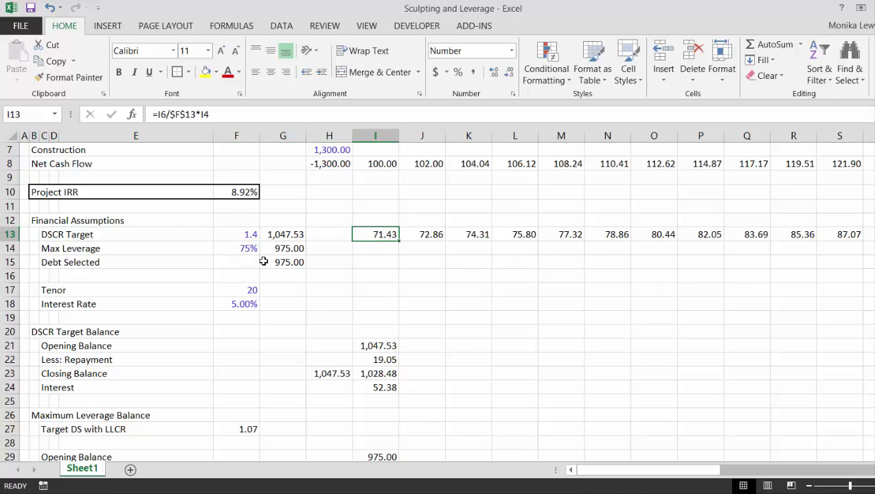
pyautogui.press('Down')
pyautogui.press('Down')
pyautogui.press('Down')
pyautogui.press('Down')
pyautogui.press('Down')
pyautogui.press('Down')
pyautogui.press('Down')
pyautogui.press('Down')
pyautogui.press('Down')
pyautogui.press('Down')
pyautogui.press('Down')
pyautogui.press('Down')
pyautogui.press('Down')
pyautogui.press('Down')
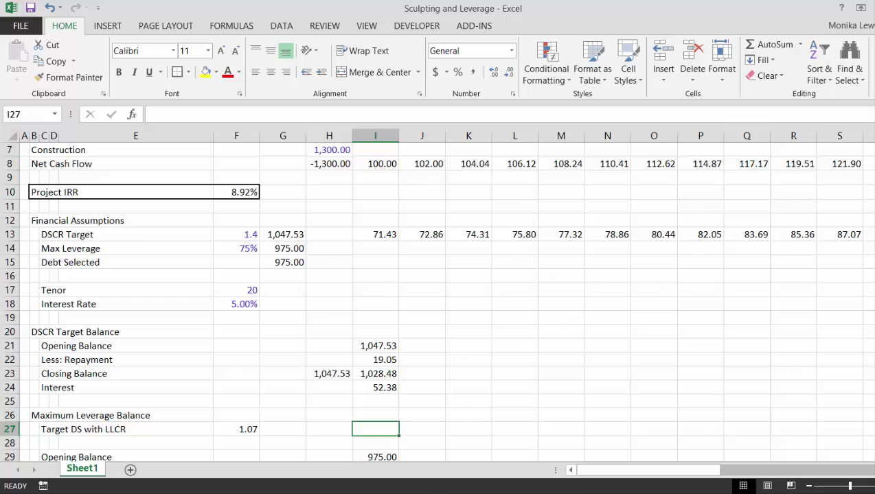
pyautogui.press('F10')
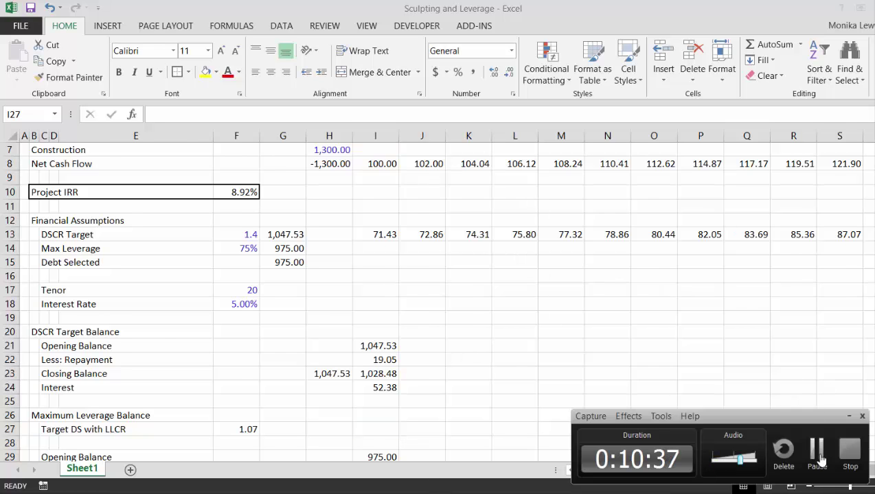
pyautogui.click(817, 453)
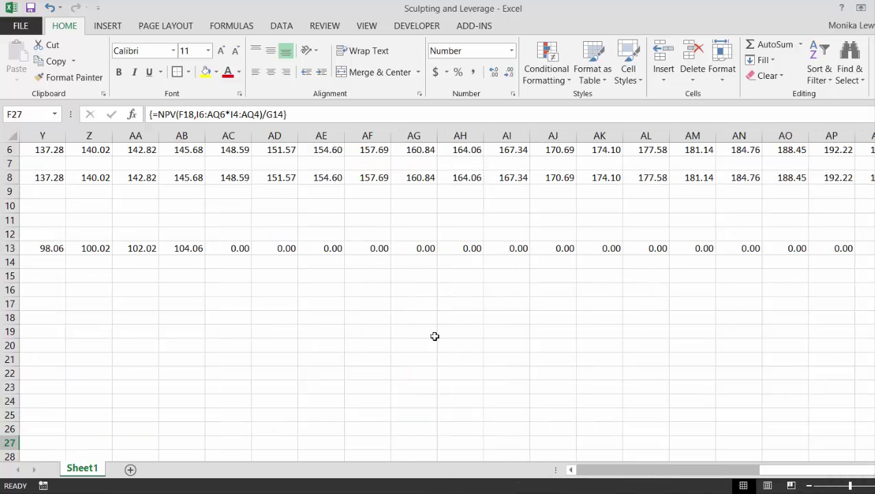
# Step: Review the schedule from the far periods back to the Financial Assumptions and the Target DS with LLCR row
pyautogui.press('Left')
pyautogui.press('Up')
pyautogui.press('Up')
pyautogui.press('Up')
pyautogui.press('Up')
pyautogui.press('Up')
pyautogui.press('Up')
pyautogui.press('Up')
pyautogui.press('Up')
pyautogui.press('Right')
pyautogui.press('Right')
pyautogui.press('Right')
pyautogui.press('Left')
pyautogui.press('Left')
pyautogui.press('Left')
pyautogui.press('Left')
pyautogui.press('Left')
pyautogui.press('Left')
pyautogui.press('Left')
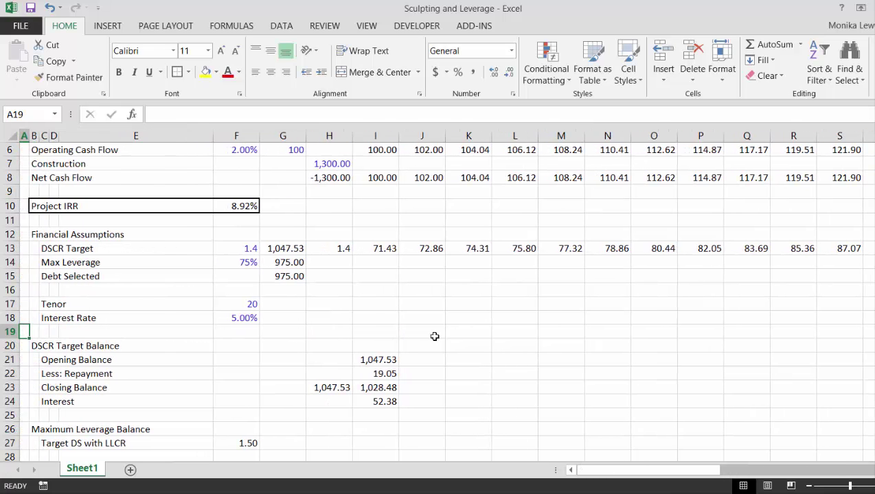
pyautogui.press('Down')
pyautogui.press('Down')
pyautogui.press('Down')
pyautogui.press('Down')
pyautogui.press('Down')
pyautogui.press('Down')
pyautogui.press('Down')
pyautogui.press('Down')
pyautogui.press('Down')
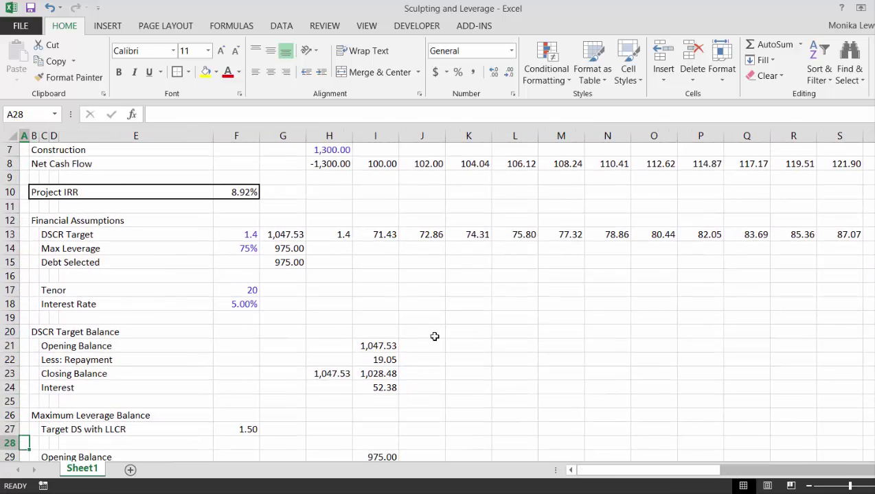
# Step: Compare the first-period net cash flow in I8 with the DSCR target debt service formula in I13
pyautogui.press('Right')
pyautogui.press('Right')
pyautogui.press('Right')
pyautogui.press('Right')
pyautogui.press('Right')
pyautogui.press('Right')
pyautogui.press('Right')
pyautogui.press('Right')
pyautogui.press('Up')
pyautogui.press('Up')
pyautogui.press('Up')
pyautogui.press('Up')
pyautogui.press('Up')
pyautogui.press('Up')
pyautogui.press('Up')
pyautogui.press('Up')
pyautogui.press('Up')
pyautogui.press('Up')
pyautogui.press('Up')
pyautogui.press('Up')
pyautogui.press('Up')
pyautogui.press('Up')
pyautogui.press('Up')
pyautogui.press('Up')
pyautogui.press('Up')
pyautogui.press('Up')
pyautogui.press('Up')
pyautogui.press('Up')
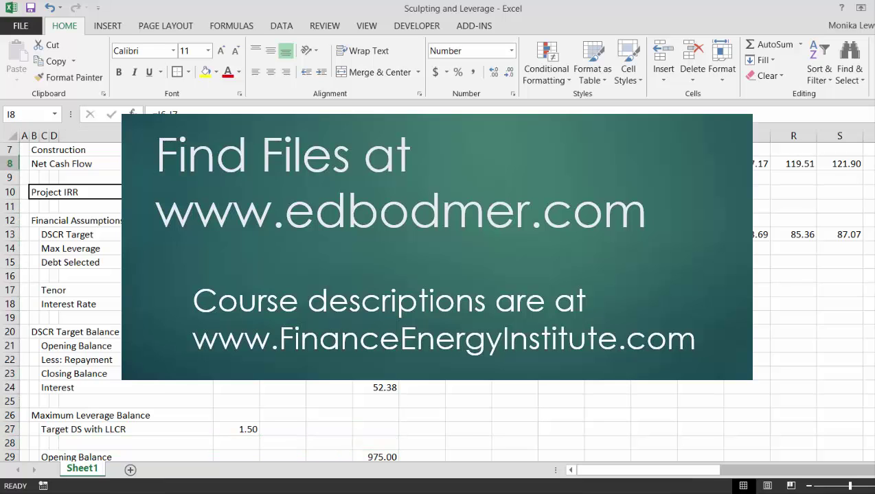
pyautogui.press('Down')
pyautogui.press('Down')
pyautogui.press('Down')
pyautogui.press('Down')
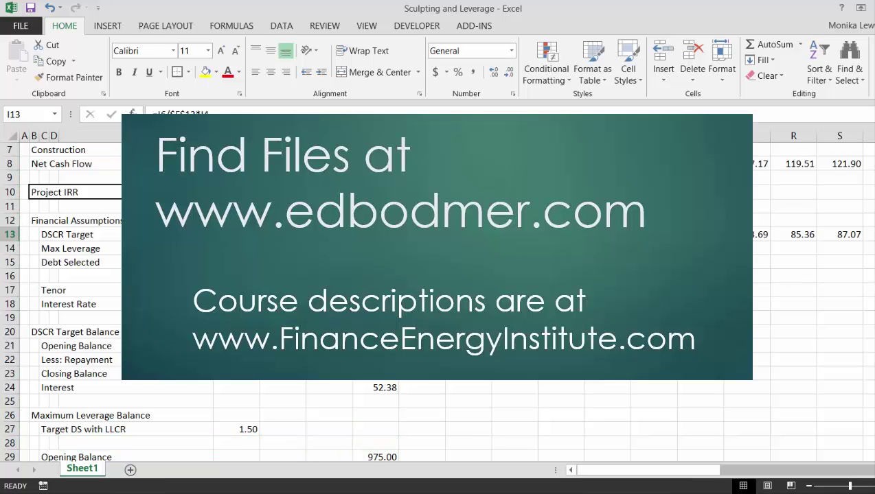
pyautogui.press('Down')
pyautogui.press('Up')
pyautogui.press('Up')
# Step: Select the first-period cell I27 in the Target DS with LLCR row
pyautogui.press('Down')
pyautogui.press('Down')
pyautogui.press('Down')
pyautogui.press('Down')
pyautogui.press('Down')
pyautogui.press('Down')
pyautogui.press('Down')
pyautogui.press('Down')
pyautogui.press('Down')
pyautogui.press('Down')
pyautogui.press('Down')
pyautogui.press('Down')
pyautogui.press('Down')
pyautogui.press('Down')
pyautogui.press('Down')
pyautogui.press('Down')
pyautogui.press('Down')
pyautogui.press('Down')
pyautogui.press('Up')
pyautogui.press('Up')
pyautogui.write('=')
pyautogui.press('Up')
pyautogui.press('Up')
pyautogui.press('Up')
pyautogui.press('Up')
pyautogui.press('Up')
pyautogui.press('Up')
pyautogui.press('Up')
pyautogui.press('Up')
pyautogui.press('Up')
pyautogui.press('Up')
pyautogui.press('Up')
pyautogui.press('Up')
pyautogui.press('Up')
pyautogui.press('Up')
pyautogui.press('Up')
pyautogui.press('Up')
pyautogui.press('Up')
pyautogui.press('Up')
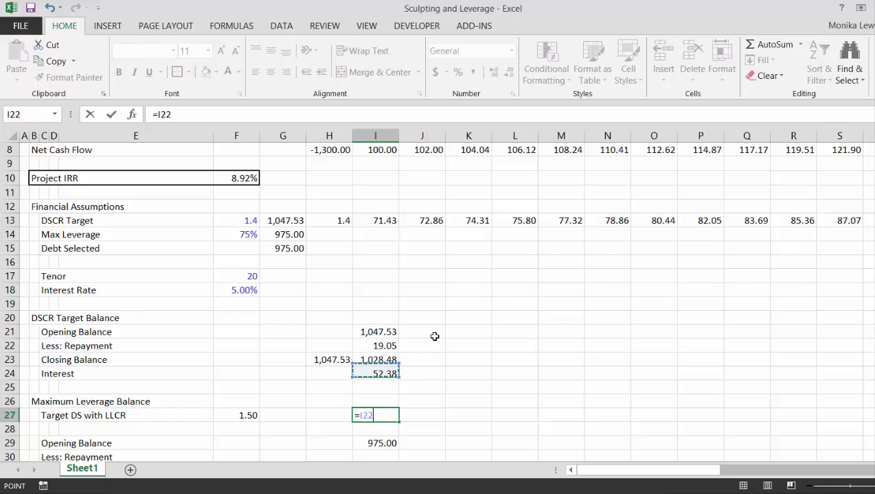
pyautogui.press('Up')
pyautogui.press('Up')
pyautogui.press('Down')
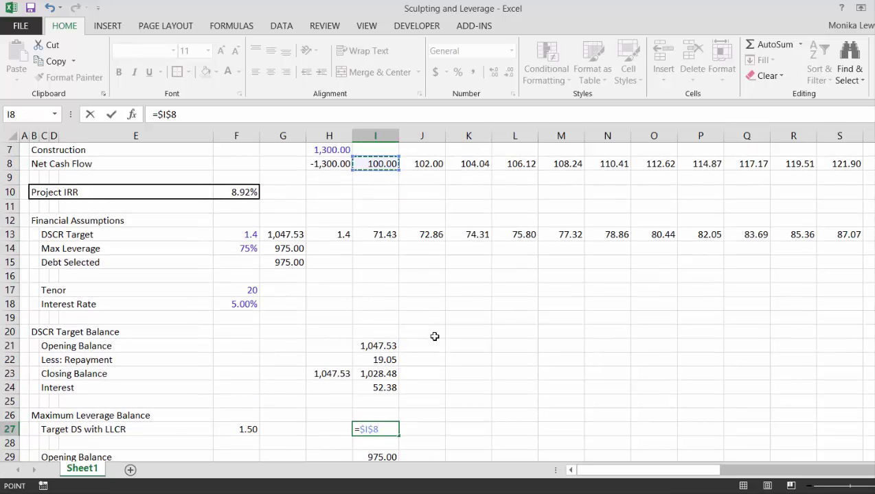
pyautogui.write('/')
pyautogui.press('Left')
pyautogui.press('Left')
pyautogui.press('Left')
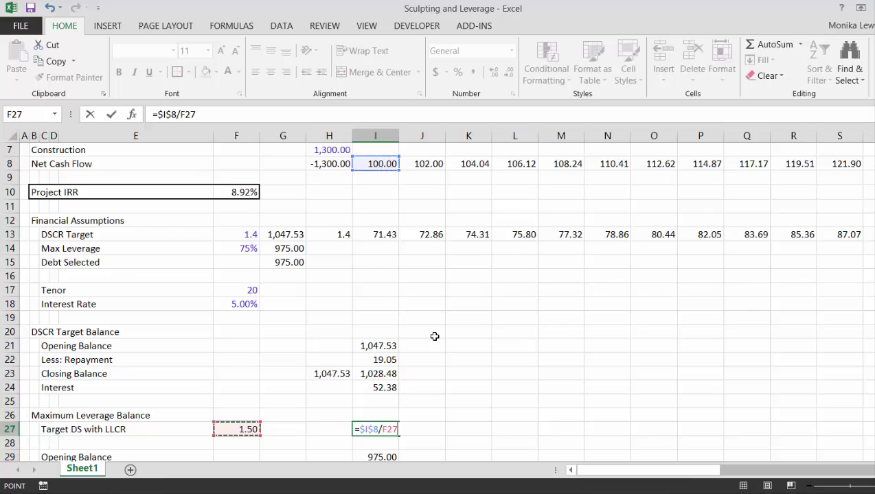
pyautogui.press('Escape')
# Step: Enter =I8/$F$27 in I27 to compute the first-period LLCR target debt service from net cash flow
pyautogui.write('=')
pyautogui.press('Up')
pyautogui.press('Up')
pyautogui.press('Up')
pyautogui.press('Up')
pyautogui.press('Up')
pyautogui.press('Up')
pyautogui.press('Up')
pyautogui.press('Up')
pyautogui.press('Up')
pyautogui.press('Up')
pyautogui.press('Up')
pyautogui.press('Up')
pyautogui.press('Up')
pyautogui.press('Up')
pyautogui.press('Up')
pyautogui.press('Up')
pyautogui.press('Up')
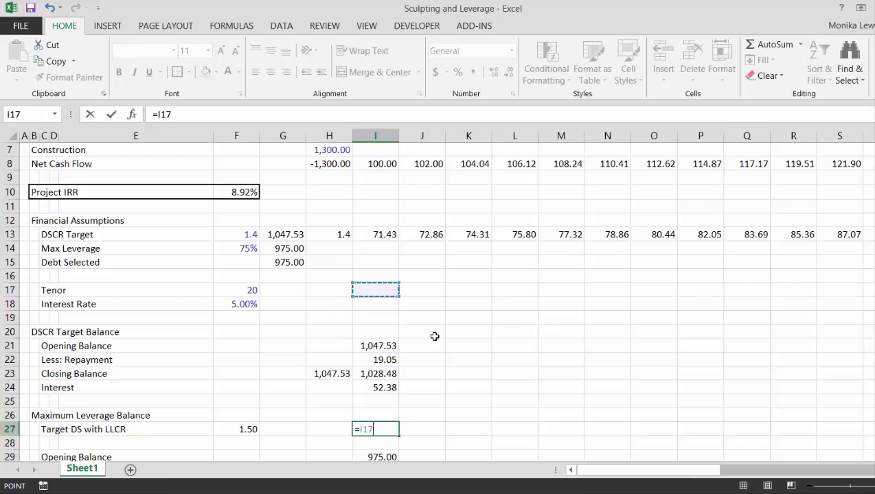
pyautogui.press('Up')
pyautogui.press('Up')
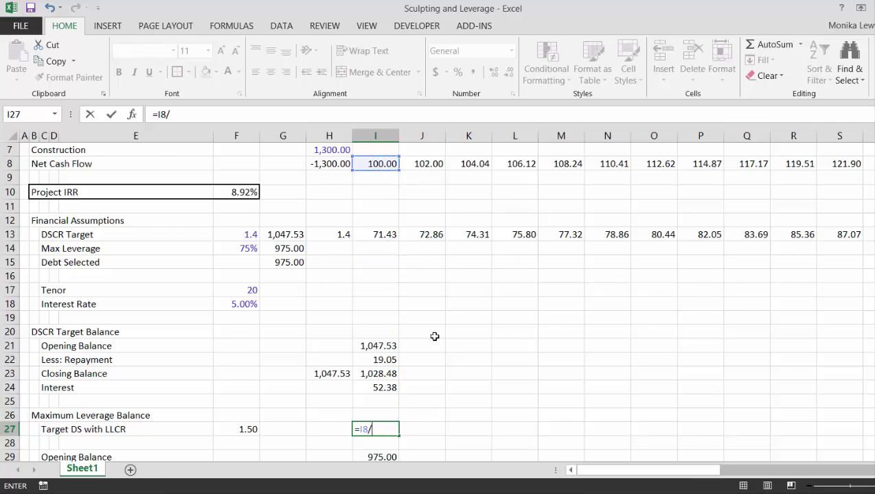
pyautogui.write('/')
pyautogui.press('Left')
pyautogui.press('Left')
pyautogui.press('Left')
pyautogui.press('Left')
pyautogui.press('Right')
pyautogui.press('F4')
pyautogui.press('Return')
# Step: Calculate the first-period repayment of the Maximum Leverage Balance in I30 as =I27-I32, target debt service less interest
pyautogui.press('Down')
pyautogui.press('Down')
pyautogui.press('Up')
pyautogui.press('Up')
pyautogui.press('Up')
pyautogui.press('Down')
pyautogui.press('Down')
pyautogui.press('Down')
pyautogui.write('=')
pyautogui.press('Up')
pyautogui.press('Up')
pyautogui.press('Up')
pyautogui.write('-')
pyautogui.press('Down')
pyautogui.press('Down')
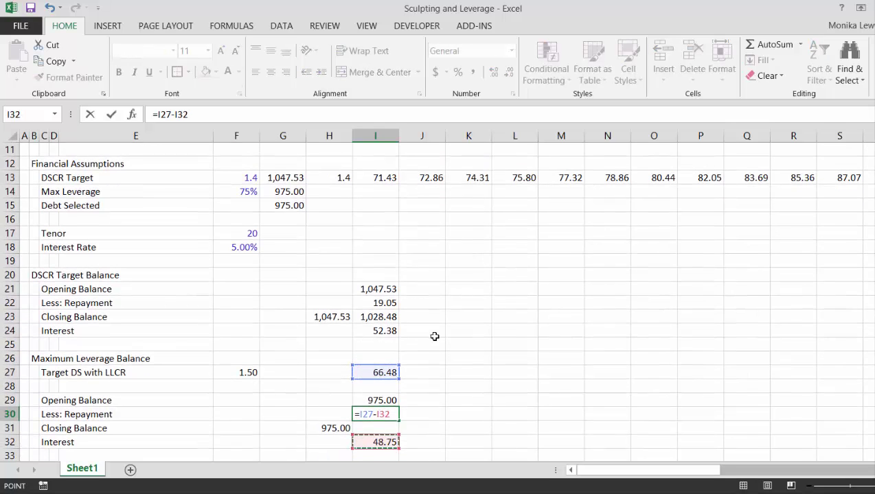
pyautogui.press('Return')
# Step: Calculate the first-period closing balance in I31 as opening balance less repayment, =I29-I30
pyautogui.write('=')
pyautogui.press('Up')
pyautogui.press('Up')
pyautogui.write('-')
pyautogui.press('Up')
pyautogui.press('Return')
# Step: Fill the first-period formulas of both debt schedules in I21:I32 across the remaining period columns
pyautogui.press('Up')
pyautogui.press('Up')
pyautogui.press('Up')
pyautogui.press('Up')
pyautogui.press('Up')
pyautogui.press('Up')
pyautogui.press('Up')
pyautogui.press('Up')
pyautogui.press('Up')
pyautogui.press('Up')
pyautogui.press('Up')
pyautogui.press('Up')
pyautogui.press('Up')
pyautogui.press('Down')
pyautogui.press('Down')
pyautogui.hotkey('shift', 'Down')
pyautogui.hotkey('shift', 'Down')
pyautogui.hotkey('shift', 'Down')
pyautogui.hotkey('shift', 'Down')
pyautogui.hotkey('shift', 'Down')
pyautogui.hotkey('shift', 'Down')
pyautogui.hotkey('shift', 'Down')
pyautogui.hotkey('shift', 'Down')
pyautogui.hotkey('shift', 'Down')
pyautogui.hotkey('shift', 'Down')
pyautogui.hotkey('shift', 'Down')
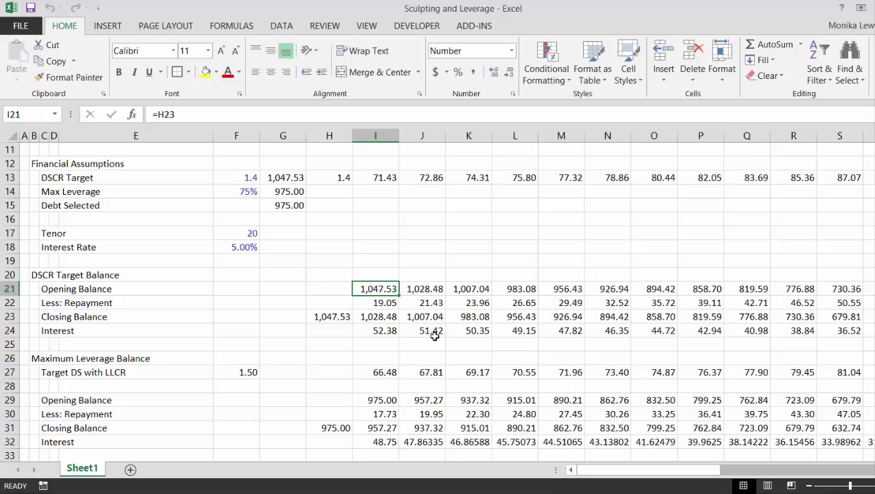
# Step: Examine the DSCR case's opening balance in row 21 across the loan periods
pyautogui.press('Right')
pyautogui.press('Right')
pyautogui.press('Right')
pyautogui.press('Right')
pyautogui.press('Right')
pyautogui.press('Right')
pyautogui.press('Right')
pyautogui.press('Right')
pyautogui.press('Right')
pyautogui.press('Right')
pyautogui.press('Right')
pyautogui.press('Right')
pyautogui.press('Right')
pyautogui.press('Right')
pyautogui.press('Right')
pyautogui.press('Right')
pyautogui.press('Right')
pyautogui.press('Right')
pyautogui.press('Right')
pyautogui.press('Right')
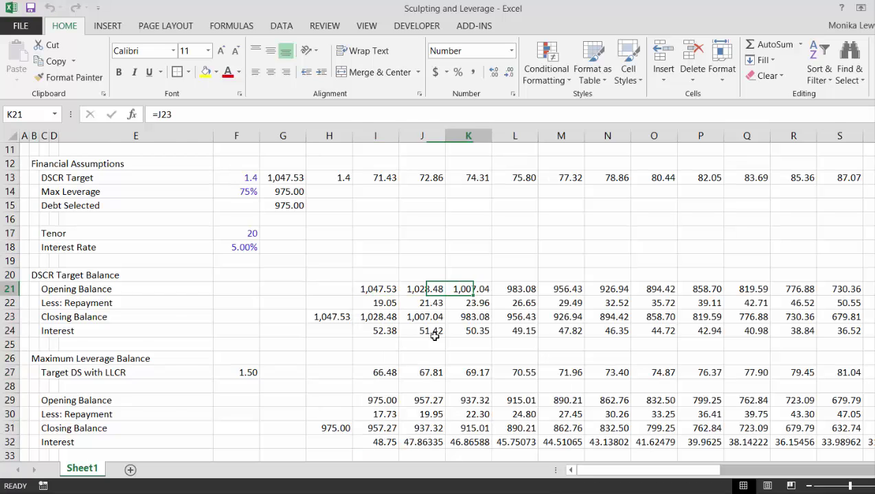
# Step: Check the DSCR Target Balance schedule through to its final loan periods and back to the first period
pyautogui.press('Right')
pyautogui.press('Right')
pyautogui.press('Right')
pyautogui.press('Right')
pyautogui.press('Right')
pyautogui.press('Right')
pyautogui.press('Right')
pyautogui.press('Right')
pyautogui.press('Right')
pyautogui.press('Right')
pyautogui.press('Right')
pyautogui.press('Right')
pyautogui.press('Right')
pyautogui.press('Right')
pyautogui.press('Right')
pyautogui.press('Left')
pyautogui.press('Left')
pyautogui.press('Left')
pyautogui.press('Left')
pyautogui.press('Left')
pyautogui.press('Left')
pyautogui.press('Left')
pyautogui.press('Left')
pyautogui.press('Left')
pyautogui.press('Left')
pyautogui.press('Left')
pyautogui.press('Left')
pyautogui.press('Left')
pyautogui.press('Left')
pyautogui.press('Left')
pyautogui.press('Left')
pyautogui.press('Left')
pyautogui.press('Left')
pyautogui.press('Left')
pyautogui.press('Left')
pyautogui.press('Left')
pyautogui.press('Left')
pyautogui.press('Left')
pyautogui.press('Left')
pyautogui.press('Left')
pyautogui.press('Left')
pyautogui.press('Left')
pyautogui.press('Left')
pyautogui.press('Left')
pyautogui.press('Left')
pyautogui.press('Left')
pyautogui.press('Left')
pyautogui.press('Left')
pyautogui.press('Left')
pyautogui.press('Left')
pyautogui.press('Left')
pyautogui.press('Left')
pyautogui.press('Left')
pyautogui.press('Left')
pyautogui.press('Left')
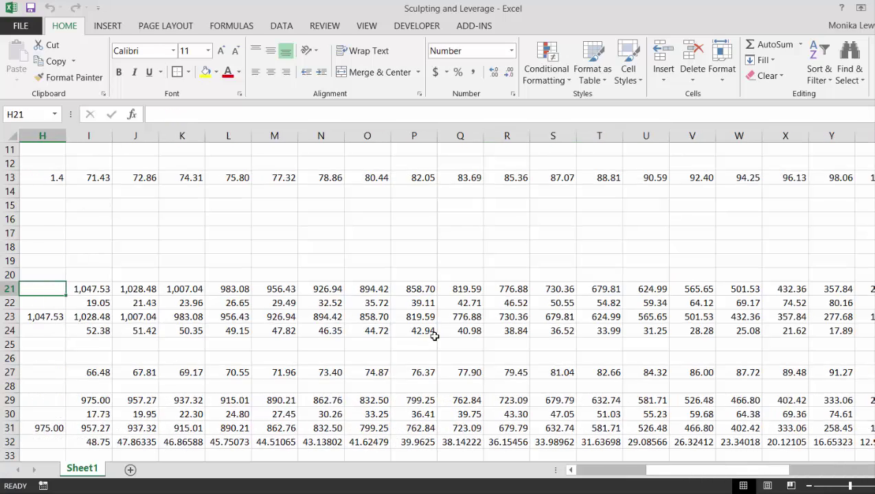
pyautogui.press('Right')
pyautogui.press('Right')
pyautogui.press('Right')
pyautogui.press('Right')
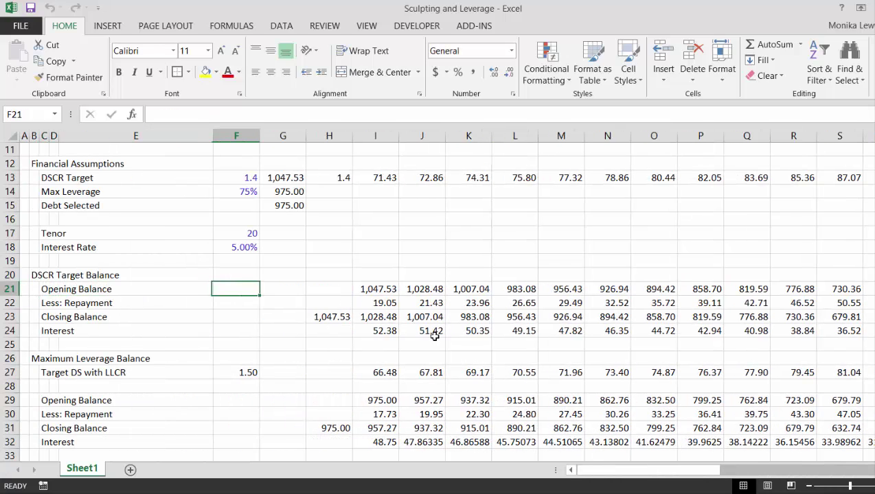
# Step: Format the Maximum Leverage Balance interest values from I32 across all periods to show two decimals
pyautogui.press('Down')
pyautogui.press('Down')
pyautogui.press('Down')
pyautogui.press('Down')
pyautogui.press('Down')
pyautogui.press('Down')
pyautogui.press('Down')
pyautogui.press('Down')
pyautogui.press('Down')
pyautogui.press('Down')
pyautogui.press('Down')
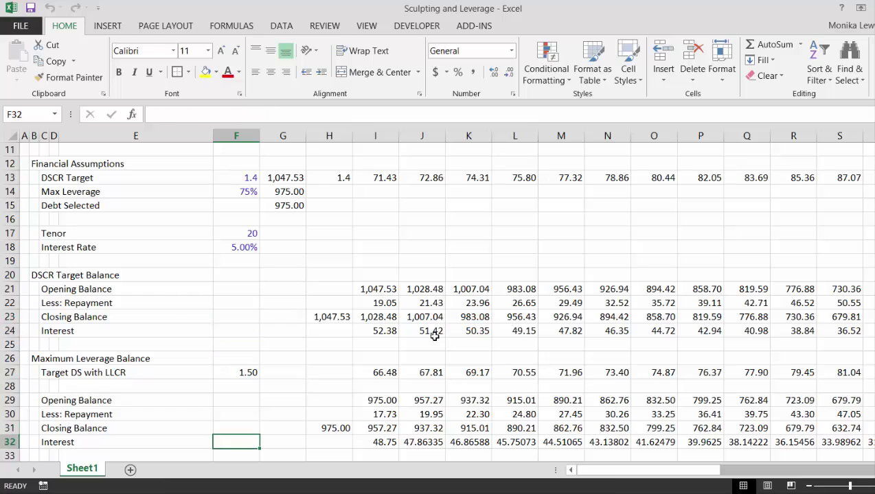
pyautogui.press('Right')
pyautogui.press('Right')
pyautogui.press('Right')
pyautogui.hotkey('ctrl', 'shift', 'Right')
pyautogui.hotkey('ctrl', 'BackSpace')
# Step: Examine the Maximum Leverage closing balance and repayment in rows 31 and 30 across the later periods
pyautogui.press('Left')
pyautogui.press('Up')
pyautogui.press('Right')
pyautogui.press('Right')
pyautogui.press('Right')
pyautogui.press('Right')
pyautogui.press('Right')
pyautogui.press('Right')
pyautogui.press('Right')
pyautogui.press('Right')
pyautogui.press('Right')
pyautogui.press('Right')
pyautogui.press('Right')
pyautogui.press('Right')
pyautogui.press('Right')
pyautogui.press('Right')
pyautogui.press('Right')
pyautogui.press('Right')
pyautogui.press('Right')
pyautogui.press('Right')
pyautogui.press('Right')
pyautogui.press('Right')
pyautogui.press('Right')
pyautogui.press('Left')
pyautogui.press('Left')
pyautogui.press('Up')
pyautogui.press('Left')
pyautogui.press('Left')
pyautogui.press('Left')
pyautogui.press('Left')
pyautogui.press('Left')
pyautogui.press('Left')
pyautogui.press('Left')
pyautogui.press('Left')
pyautogui.press('Left')
pyautogui.press('Left')
pyautogui.press('Left')
pyautogui.press('Left')
pyautogui.press('Left')
pyautogui.press('Left')
pyautogui.press('Left')
pyautogui.press('Left')
pyautogui.press('Left')
pyautogui.press('Left')
pyautogui.press('Left')
pyautogui.press('Left')
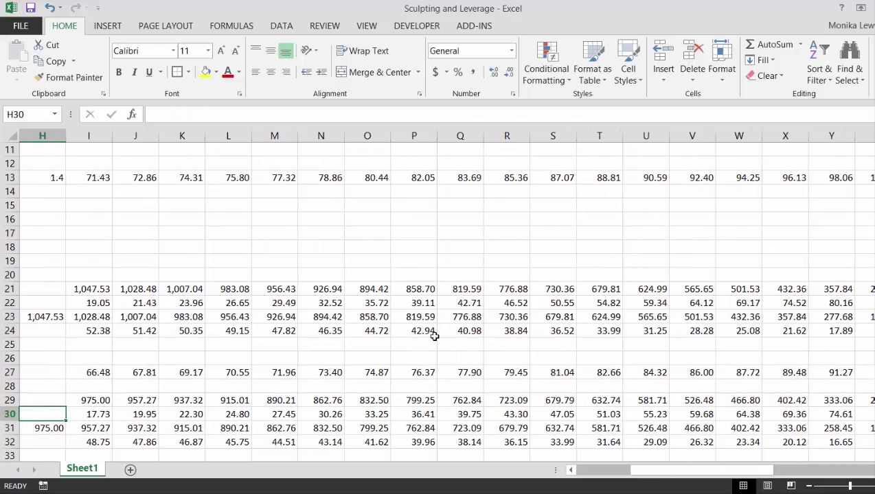
pyautogui.press('Left')
pyautogui.press('Left')
pyautogui.press('Left')
pyautogui.press('Right')
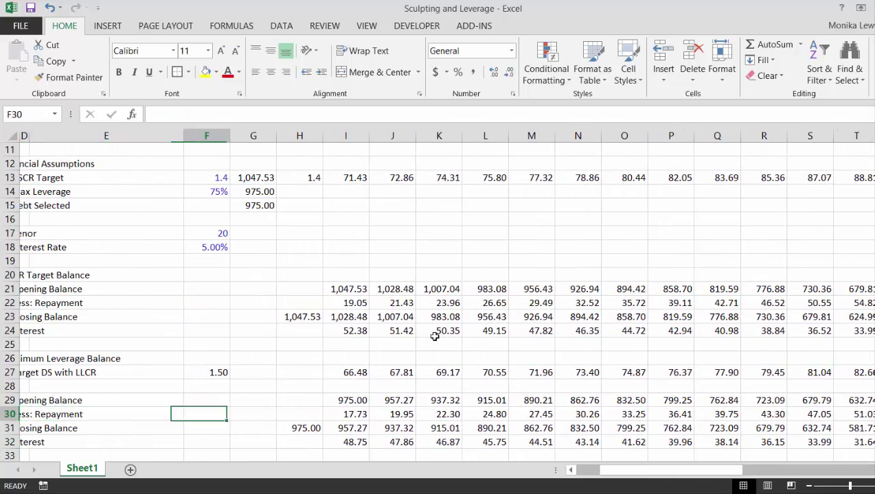
pyautogui.press('Left')
pyautogui.press('Left')
# Step: Multiply the Target DS with LLCR formula in I27 by the repayment period flag in I4 and extend it across all periods
pyautogui.press('Right')
pyautogui.press('Right')
pyautogui.press('Right')
pyautogui.press('Right')
pyautogui.press('Up')
pyautogui.press('Up')
pyautogui.press('Up')
pyautogui.press('Right')
pyautogui.press('F2')
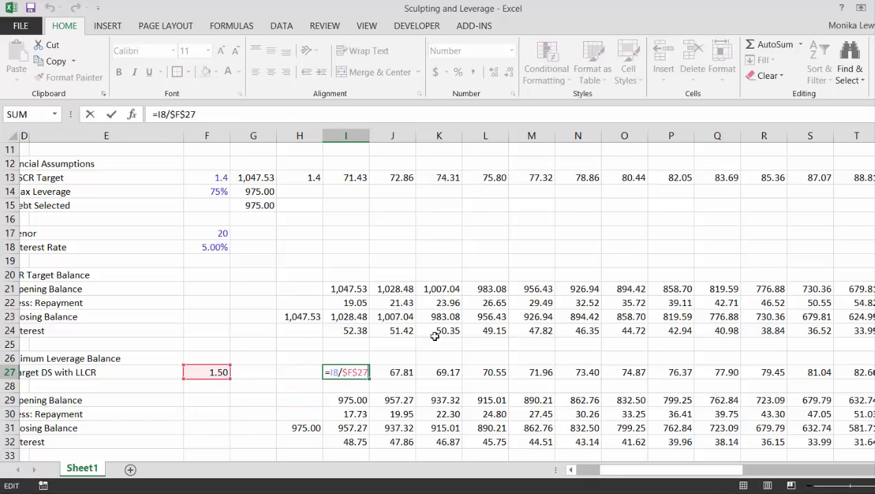
pyautogui.write('*')
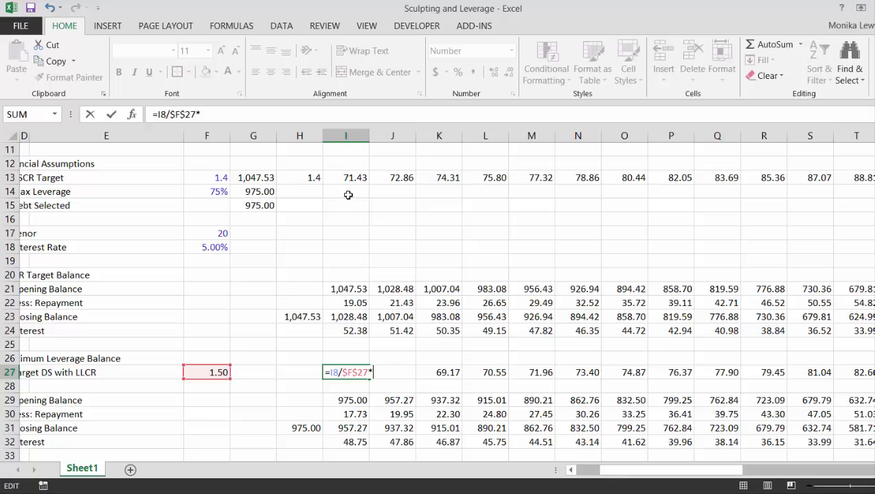
pyautogui.press('Up')
pyautogui.press('Up')
pyautogui.press('Up')
pyautogui.press('Up')
pyautogui.press('Up')
pyautogui.press('Up')
pyautogui.press('Up')
pyautogui.press('Up')
pyautogui.press('Up')
pyautogui.press('Up')
pyautogui.press('Up')
pyautogui.press('Up')
pyautogui.press('Up')
pyautogui.press('Up')
pyautogui.press('Up')
pyautogui.press('Up')
pyautogui.press('Up')
pyautogui.press('Up')
pyautogui.press('Up')
pyautogui.press('Up')
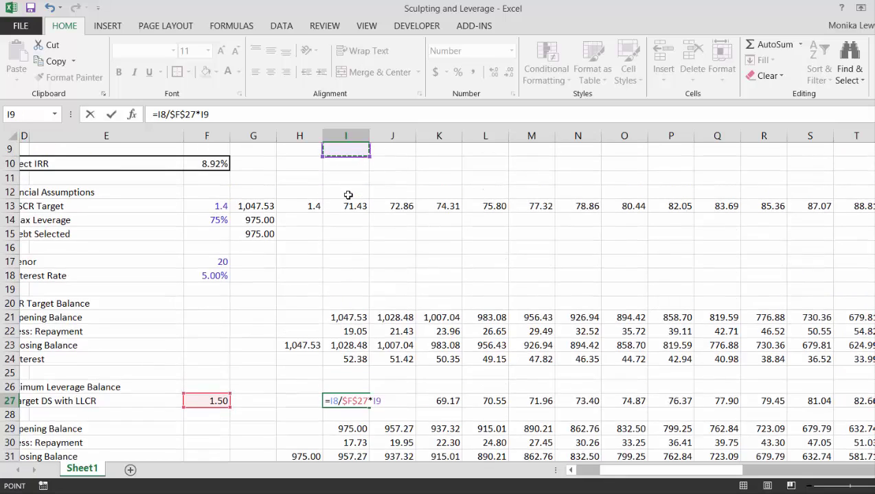
pyautogui.press('Up')
pyautogui.press('Up')
pyautogui.press('Up')
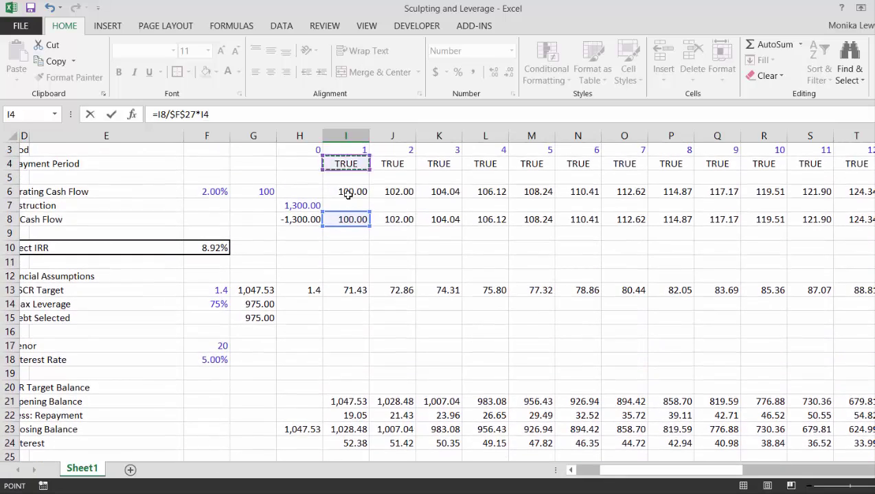
pyautogui.press('Return')
pyautogui.press('Up')
pyautogui.hotkey('ctrl', 'shift', 'Right')
# Step: Add the row label "Repayment Applied" in C34 below the Maximum Leverage Balance schedule
pyautogui.press('Down')
pyautogui.press('Down')
pyautogui.press('Down')
pyautogui.press('Down')
pyautogui.press('Down')
pyautogui.press('Down')
pyautogui.press('Down')
pyautogui.press('Left')
pyautogui.press('Left')
pyautogui.press('Left')
pyautogui.press('Left')
pyautogui.press('Left')
pyautogui.press('Left')
pyautogui.press('Left')
pyautogui.press('Left')
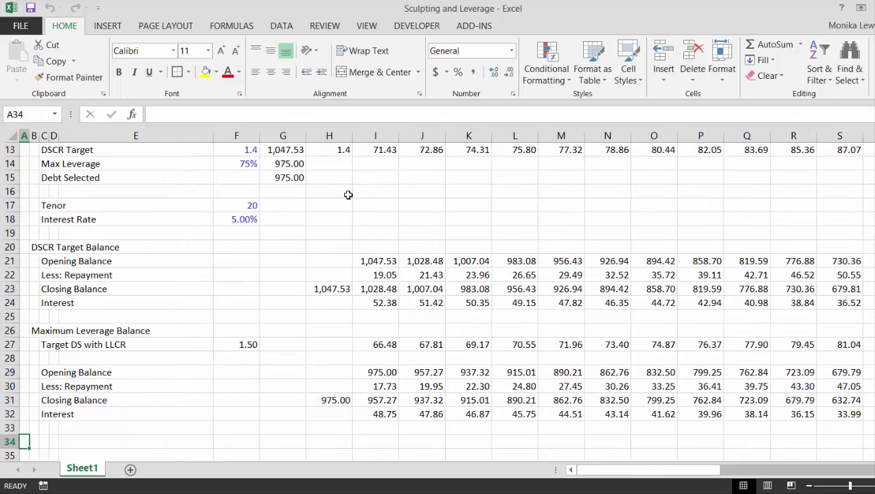
pyautogui.press('Right')
pyautogui.press('Right')
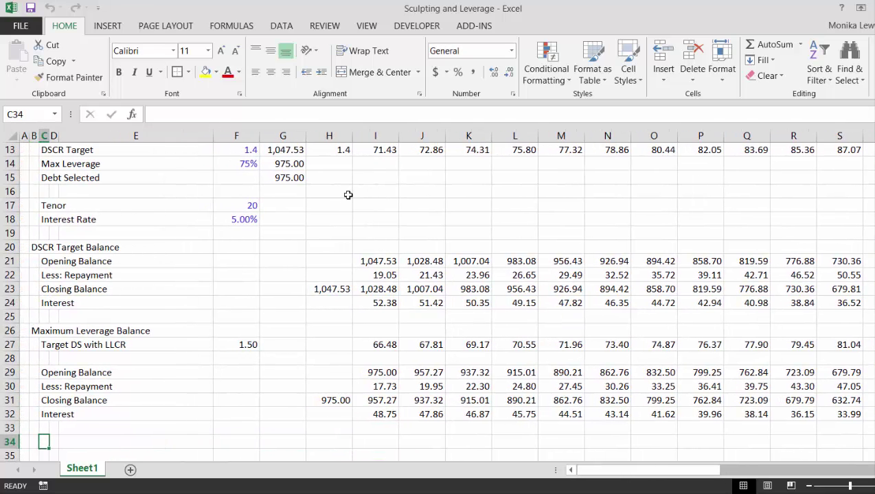
pyautogui.write('Repayment App')
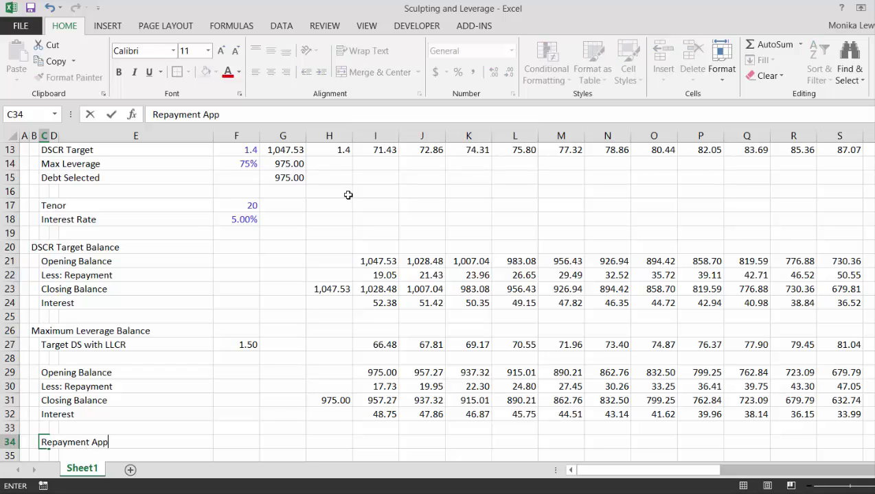
pyautogui.press('Return')
# Step: Insert a blank column before column H, between the debt amounts and the period columns
pyautogui.press('Up')
pyautogui.press('Up')
pyautogui.press('Up')
pyautogui.press('Up')
pyautogui.press('Up')
pyautogui.press('Up')
pyautogui.press('Up')
pyautogui.press('Up')
pyautogui.press('Up')
pyautogui.press('Up')
pyautogui.press('Up')
pyautogui.press('Up')
pyautogui.press('Up')
pyautogui.press('Up')
pyautogui.press('Up')
pyautogui.press('Up')
pyautogui.press('Up')
pyautogui.press('Up')
pyautogui.press('Up')
pyautogui.press('Up')
pyautogui.press('Up')
pyautogui.press('Up')
pyautogui.press('Up')
pyautogui.press('Up')
pyautogui.press('Up')
pyautogui.press('Up')
pyautogui.press('Up')
pyautogui.press('Down')
pyautogui.press('Down')
pyautogui.press('Down')
pyautogui.press('Right')
pyautogui.press('Right')
pyautogui.press('Right')
pyautogui.press('Right')
pyautogui.press('Right')
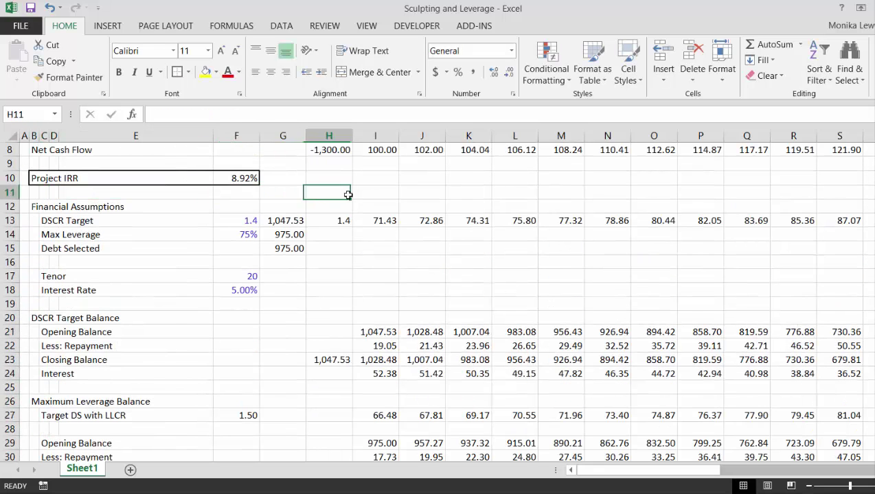
pyautogui.hotkey('ctrl', 'space')
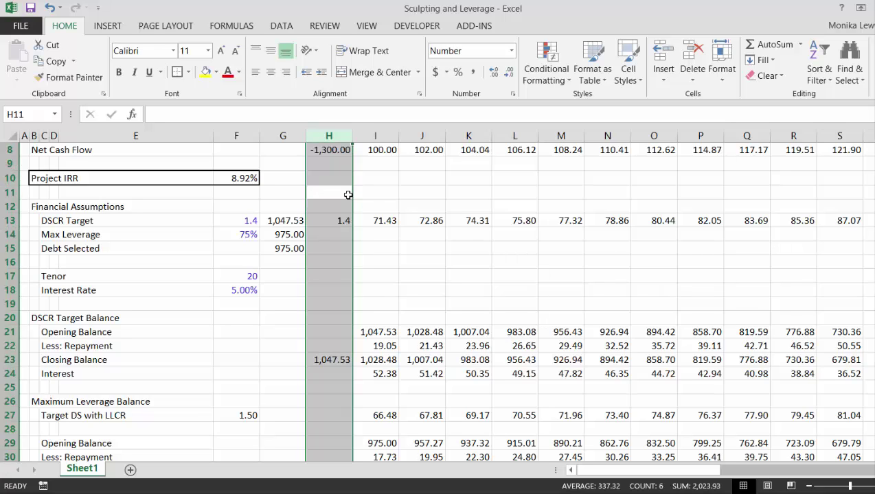
pyautogui.hotkey('ctrl', 'shift', '+')
# Step: Enter a TRUE/FALSE flag in H13 testing whether the DSCR-based debt in G13 equals the selected debt
pyautogui.press('Left')
pyautogui.press('Down')
pyautogui.press('Down')
pyautogui.press('Right')
pyautogui.write('=')
pyautogui.press('Left')
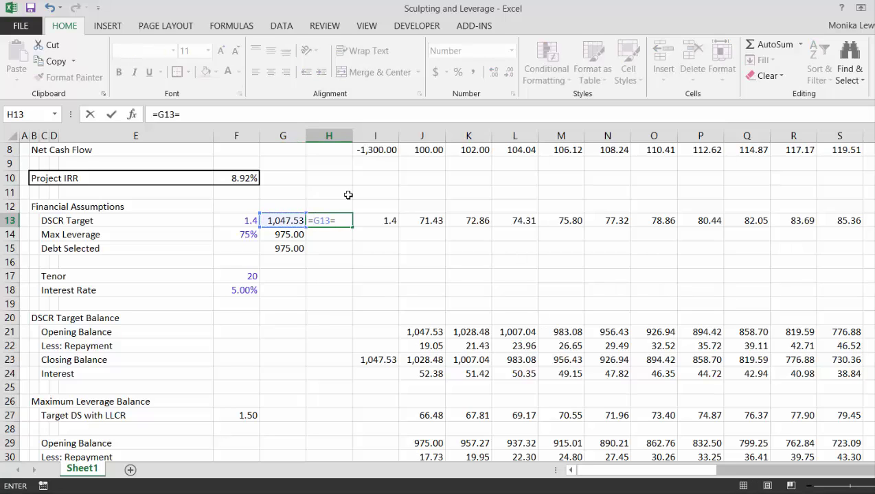
pyautogui.press('Down')
pyautogui.press('Left')
pyautogui.press('Return')
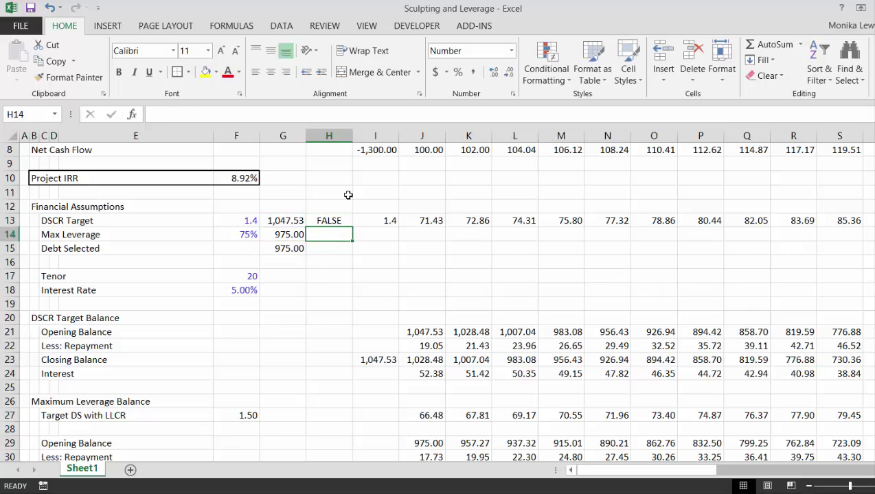
# Step: Enter a NOT formula in H14 on the Max Leverage row that reverses the DSCR flag in H13
pyautogui.write('=not(')
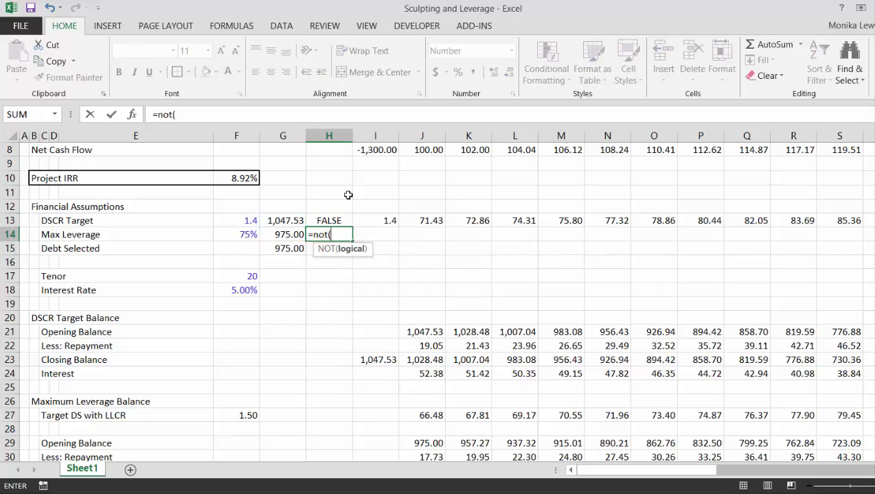
pyautogui.press('Up')
pyautogui.press('Return')
# Step: Enter =IF($H$14,J30,J22) in J34 of the Repayment Applied row and copy it across all period columns
pyautogui.press('Down')
pyautogui.press('Down')
pyautogui.press('Down')
pyautogui.press('Down')
pyautogui.press('Down')
pyautogui.press('Down')
pyautogui.press('Down')
pyautogui.press('Down')
pyautogui.press('Down')
pyautogui.press('Down')
pyautogui.press('Down')
pyautogui.press('Down')
pyautogui.press('Down')
pyautogui.press('Down')
pyautogui.press('Down')
pyautogui.press('Down')
pyautogui.press('Down')
pyautogui.press('Down')
pyautogui.press('Down')
pyautogui.press('Down')
pyautogui.press('Right')
pyautogui.press('Up')
pyautogui.press('Right')
pyautogui.write('=if(')
pyautogui.press('Up')
pyautogui.press('Up')
pyautogui.press('Up')
pyautogui.press('Up')
pyautogui.press('Up')
pyautogui.press('Up')
pyautogui.press('Up')
pyautogui.press('Up')
pyautogui.press('Up')
pyautogui.press('Up')
pyautogui.press('Up')
pyautogui.press('Up')
pyautogui.press('Up')
pyautogui.press('Up')
pyautogui.press('Up')
pyautogui.press('Up')
pyautogui.press('Up')
pyautogui.press('Up')
pyautogui.press('Up')
pyautogui.press('Up')
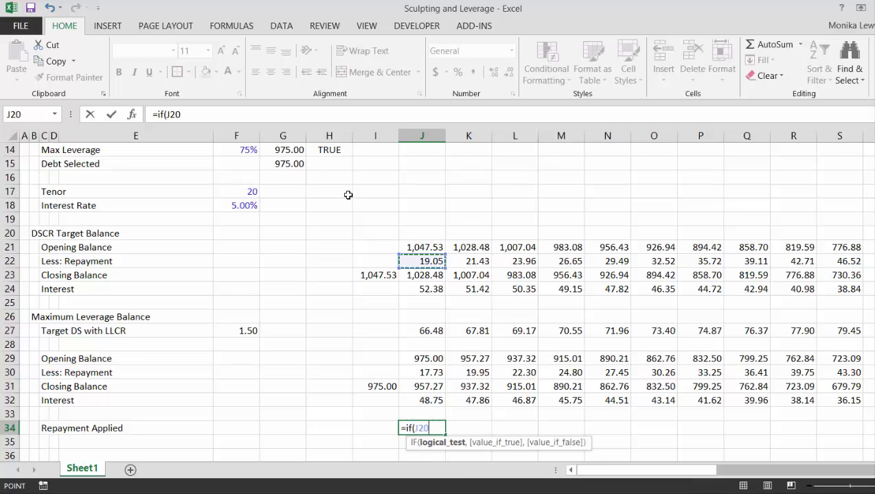
pyautogui.press('Down')
pyautogui.press('Down')
pyautogui.press('Down')
pyautogui.press('Left')
pyautogui.press('Left')
pyautogui.press('F4')
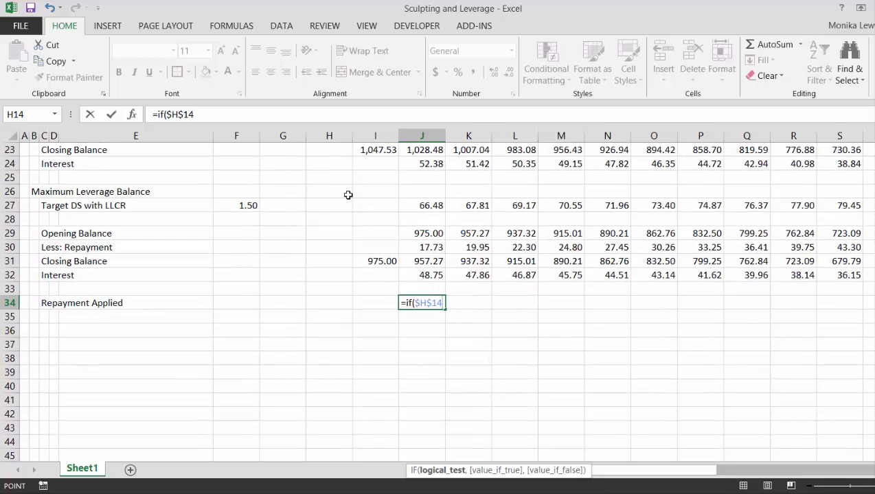
pyautogui.write(',')
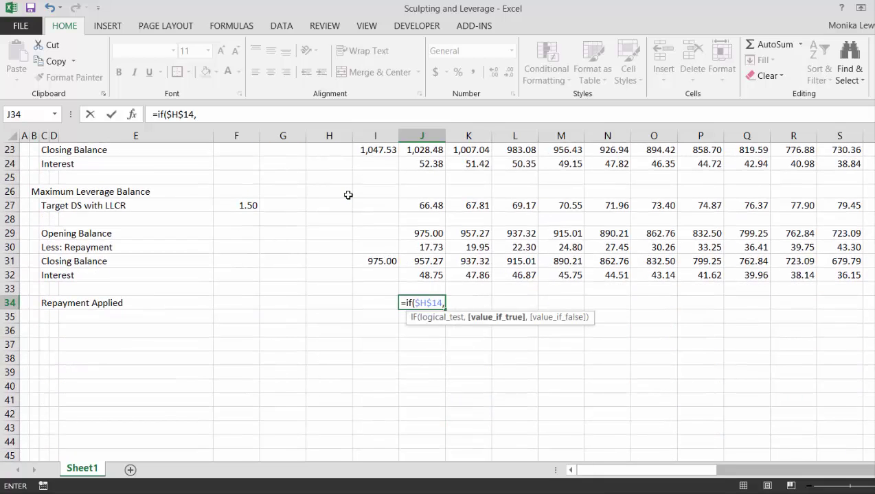
pyautogui.press('Up')
pyautogui.press('Up')
pyautogui.press('Up')
pyautogui.press('Up')
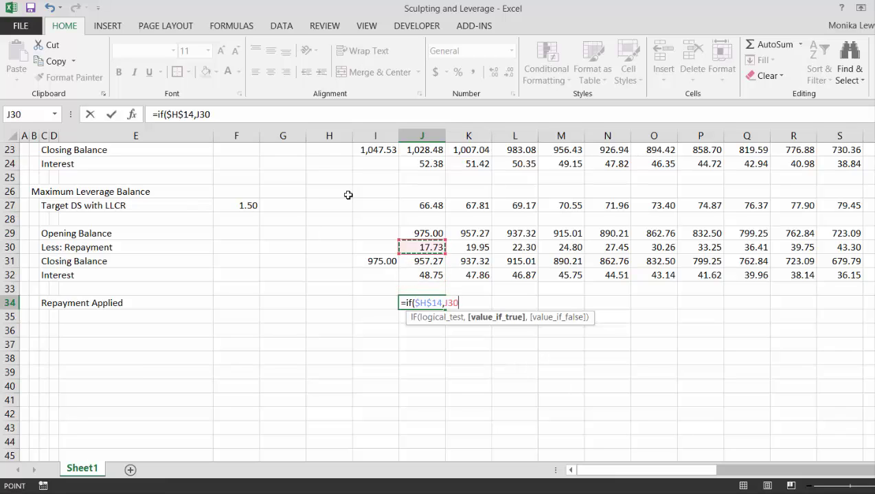
pyautogui.write(',')
pyautogui.press('Up')
pyautogui.press('Up')
pyautogui.press('Up')
pyautogui.press('Up')
pyautogui.press('Up')
pyautogui.press('Up')
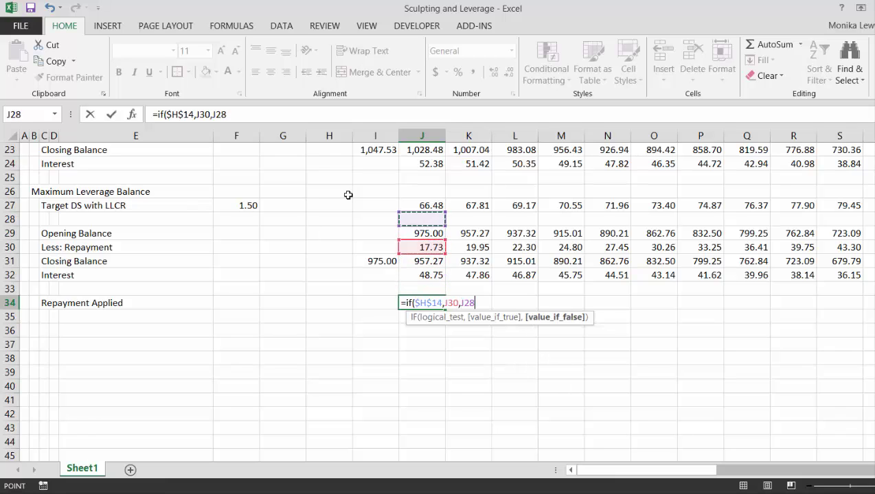
pyautogui.press('Up')
pyautogui.press('Up')
pyautogui.press('Up')
pyautogui.press('Up')
pyautogui.press('Up')
pyautogui.press('Up')
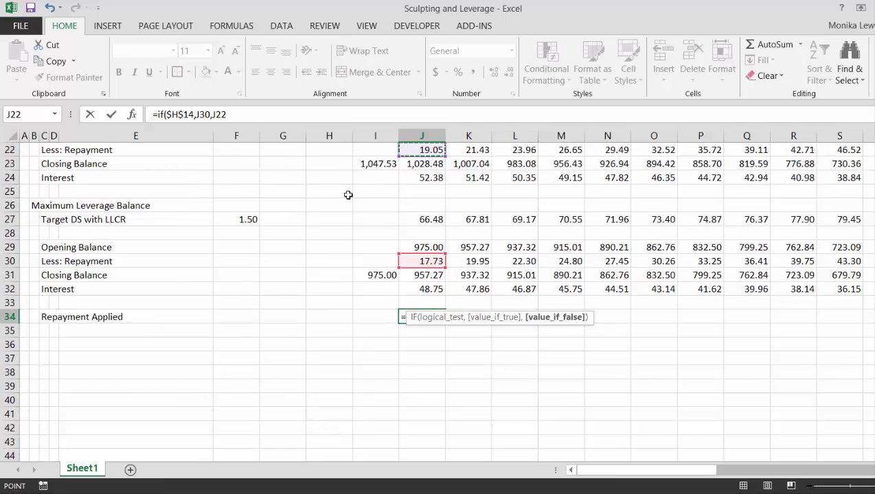
pyautogui.write(')')
pyautogui.press('Return')
pyautogui.press('Up')
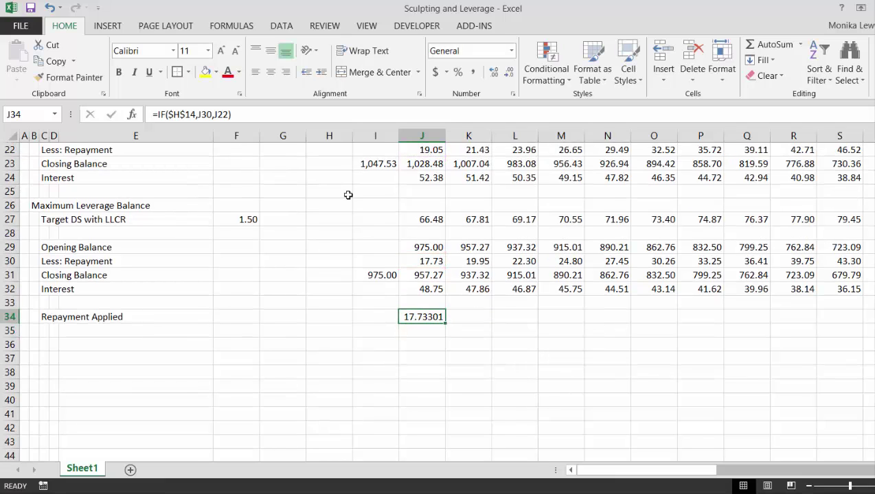
pyautogui.hotkey('ctrl', 'shift', 'Right')
pyautogui.hotkey('ctrl', 'r')
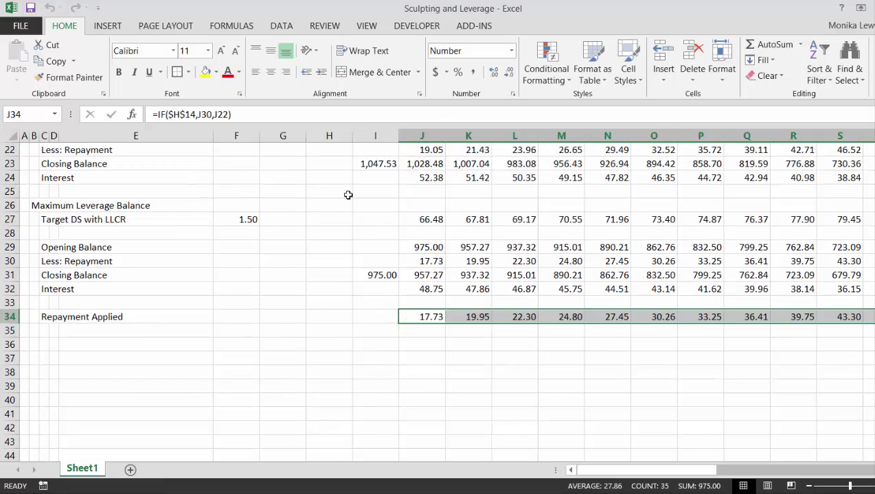
# Step: Examine the Repayment Applied row across the period columns against the two repayment schedules above it
pyautogui.press('Right')
pyautogui.press('Right')
pyautogui.press('Right')
pyautogui.press('Right')
pyautogui.press('Right')
pyautogui.press('Right')
pyautogui.press('Right')
pyautogui.press('Right')
pyautogui.press('Right')
pyautogui.press('Right')
pyautogui.press('Right')
pyautogui.press('Right')
pyautogui.press('Right')
pyautogui.press('Right')
pyautogui.press('Right')
pyautogui.press('Right')
pyautogui.press('Right')
pyautogui.press('Right')
pyautogui.press('Right')
pyautogui.press('Right')
pyautogui.press('Right')
pyautogui.press('Right')
pyautogui.press('Right')
pyautogui.press('Right')
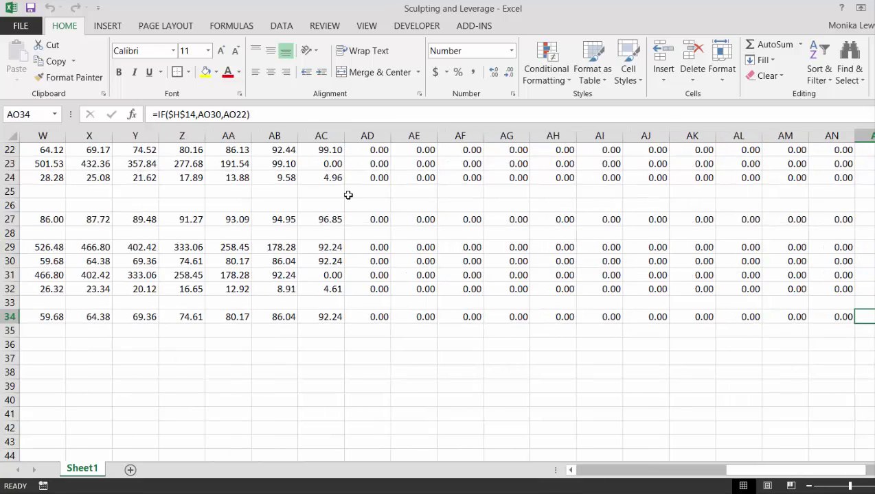
pyautogui.press('Left')
pyautogui.press('Left')
pyautogui.press('Left')
pyautogui.press('Left')
pyautogui.press('Left')
pyautogui.press('Left')
pyautogui.press('Left')
pyautogui.press('Left')
pyautogui.press('Left')
pyautogui.press('Left')
pyautogui.press('Left')
pyautogui.press('Left')
pyautogui.press('Left')
pyautogui.press('Left')
pyautogui.press('Left')
pyautogui.press('Left')
pyautogui.press('Left')
pyautogui.press('Left')
pyautogui.press('Left')
pyautogui.press('Left')
pyautogui.press('Left')
pyautogui.press('Left')
pyautogui.press('Left')
pyautogui.press('Left')
pyautogui.press('Left')
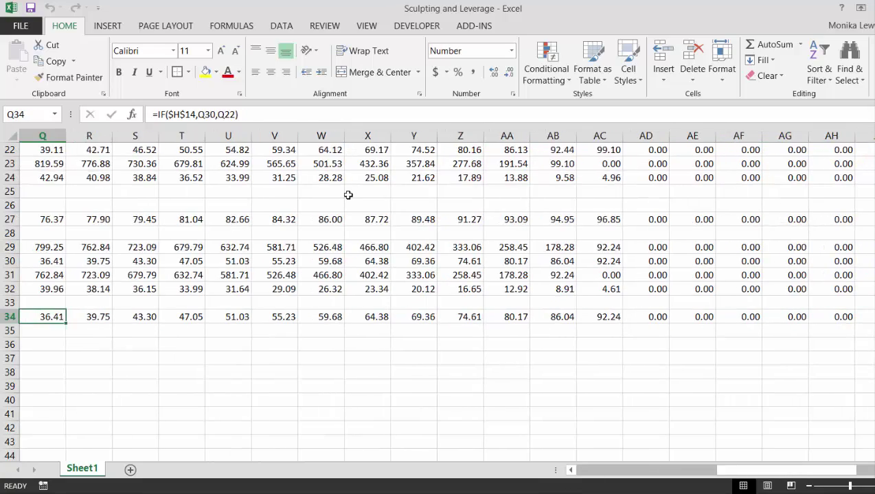
pyautogui.press('Up')
pyautogui.press('Up')
pyautogui.press('Up')
pyautogui.press('Up')
pyautogui.press('Up')
pyautogui.press('Up')
pyautogui.press('Up')
pyautogui.press('Up')
pyautogui.press('Up')
pyautogui.press('Up')
pyautogui.press('Up')
pyautogui.press('Up')
pyautogui.press('Up')
pyautogui.press('Up')
pyautogui.press('Up')
pyautogui.press('Up')
pyautogui.press('Up')
pyautogui.press('Up')
pyautogui.press('Up')
pyautogui.press('Up')
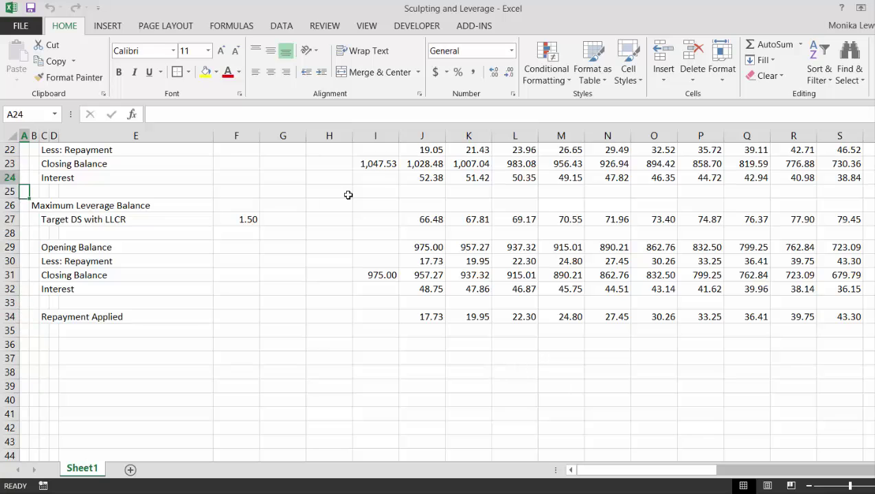
# Step: Examine the operating cash flow, financial assumptions and DSCR Target Balance sections above the Repayment Applied row
pyautogui.press('Down')
pyautogui.press('Down')
pyautogui.press('Down')
pyautogui.press('Down')
pyautogui.press('Down')
pyautogui.press('Down')
pyautogui.press('Down')
pyautogui.press('Down')
pyautogui.press('Down')
pyautogui.press('Down')
pyautogui.press('Down')
pyautogui.press('Down')
pyautogui.press('Down')
pyautogui.press('Down')
pyautogui.press('Down')
pyautogui.press('Down')
pyautogui.press('Down')
pyautogui.press('Down')
pyautogui.press('Down')
pyautogui.press('Down')
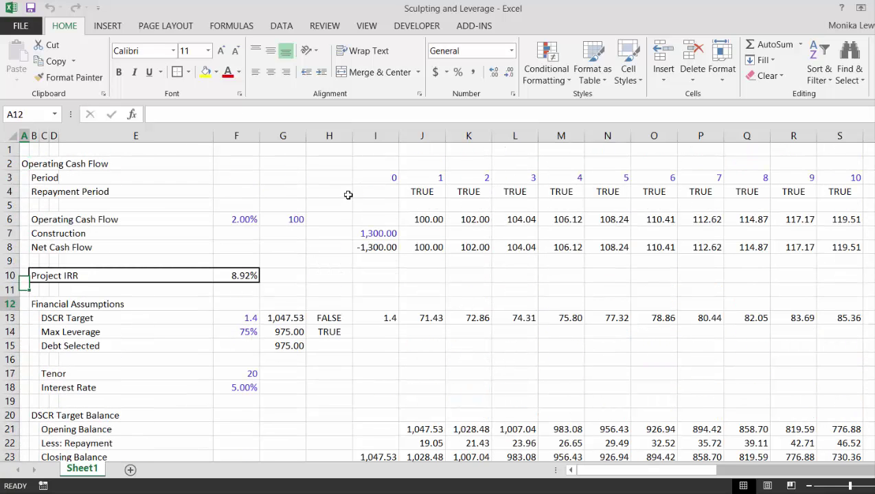
pyautogui.press('Up')
pyautogui.press('Up')
pyautogui.press('Up')
pyautogui.press('Up')
pyautogui.press('Up')
pyautogui.press('Up')
pyautogui.press('Up')
pyautogui.press('Up')
pyautogui.press('Up')
pyautogui.press('Up')
pyautogui.press('Up')
pyautogui.press('Up')
pyautogui.press('Up')
pyautogui.press('Up')
pyautogui.press('Up')
pyautogui.press('Up')
pyautogui.press('Up')
pyautogui.press('Up')
pyautogui.press('Up')
pyautogui.press('Up')
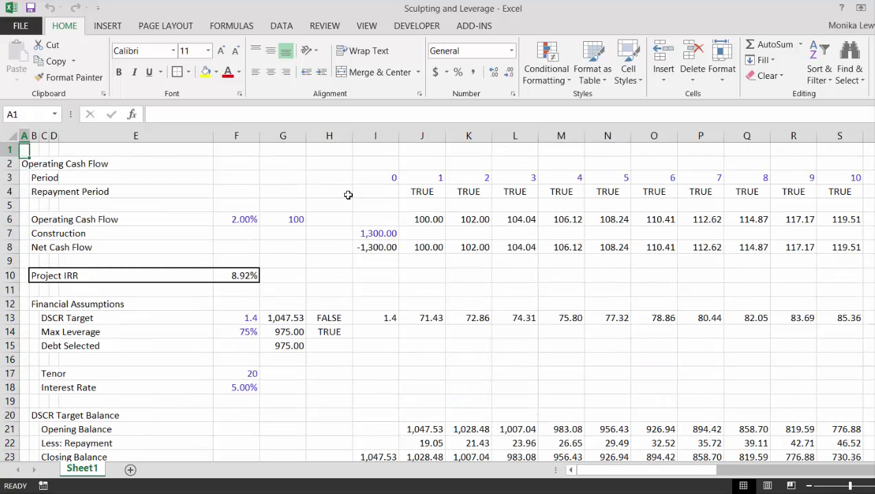
pyautogui.press('Down')
pyautogui.press('Down')
pyautogui.press('Down')
pyautogui.press('Down')
pyautogui.press('Down')
pyautogui.press('Down')
pyautogui.press('Down')
pyautogui.press('Down')
pyautogui.press('Down')
pyautogui.press('Down')
pyautogui.press('Down')
pyautogui.press('Down')
pyautogui.press('Down')
pyautogui.press('Down')
pyautogui.press('Down')
pyautogui.press('Down')
pyautogui.press('Down')
pyautogui.press('Down')
pyautogui.press('Down')
pyautogui.press('Down')
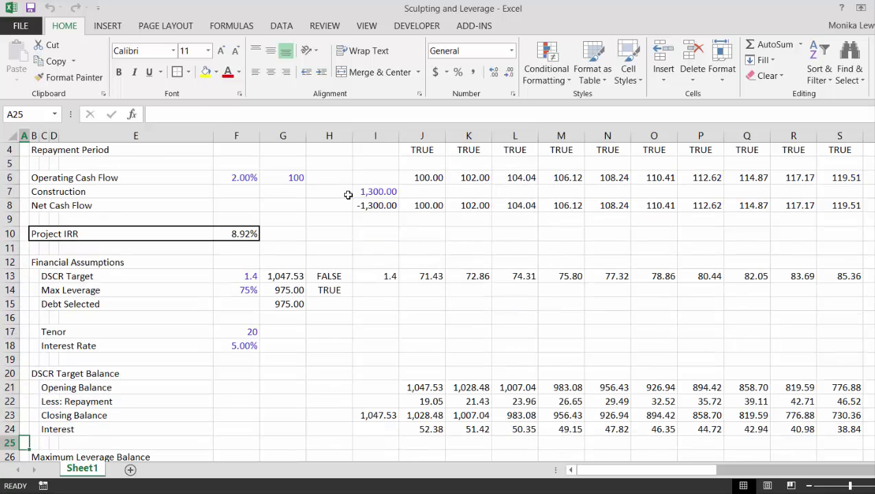
# Step: Set the Operating Cash Flow growth rate in F6 to 5%
pyautogui.press('Right')
pyautogui.press('Right')
pyautogui.press('Right')
pyautogui.press('Right')
pyautogui.press('Right')
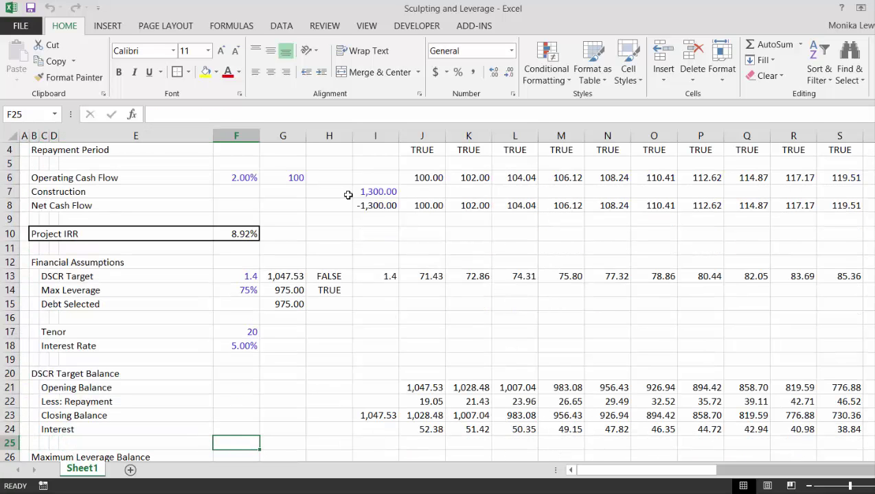
pyautogui.press('Up')
pyautogui.press('Up')
pyautogui.press('Up')
pyautogui.press('Up')
pyautogui.press('Up')
pyautogui.press('Up')
pyautogui.press('Up')
pyautogui.press('Up')
pyautogui.press('Up')
pyautogui.press('Up')
pyautogui.press('Up')
pyautogui.press('Up')
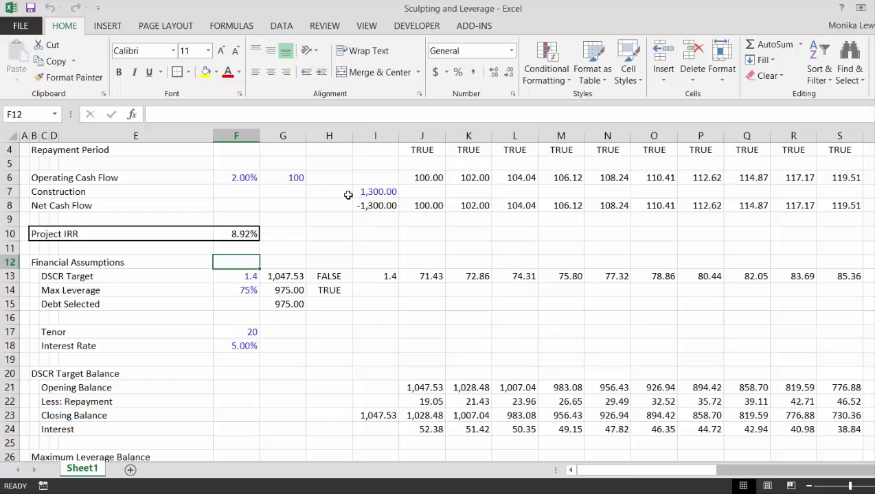
pyautogui.press('Up')
pyautogui.press('Up')
pyautogui.press('Up')
pyautogui.press('Up')
pyautogui.press('Up')
pyautogui.press('Up')
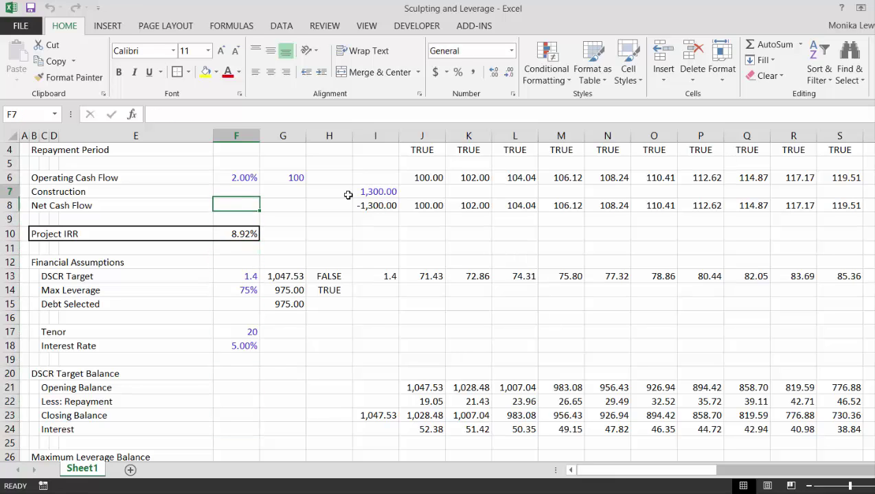
pyautogui.write('5')
pyautogui.press('Return')
# Step: Set the Operating Cash Flow growth rate in F6 to 1%
pyautogui.press('Up')
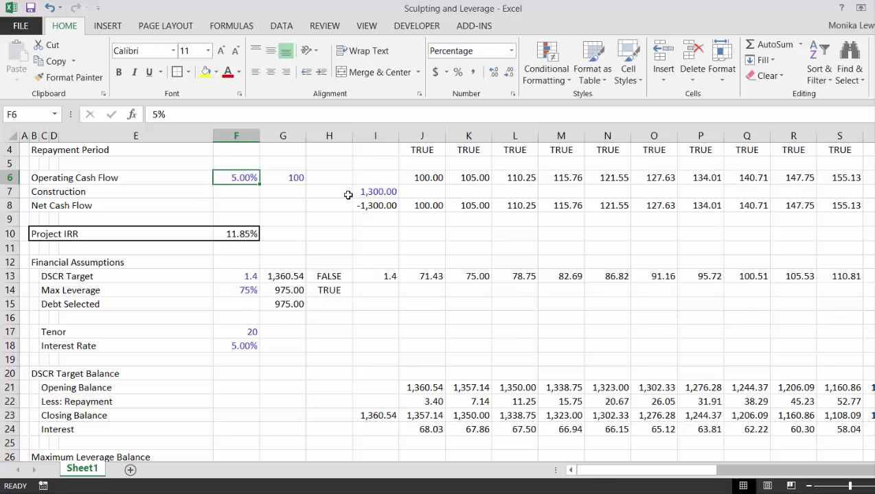
pyautogui.write('1')
pyautogui.press('Return')
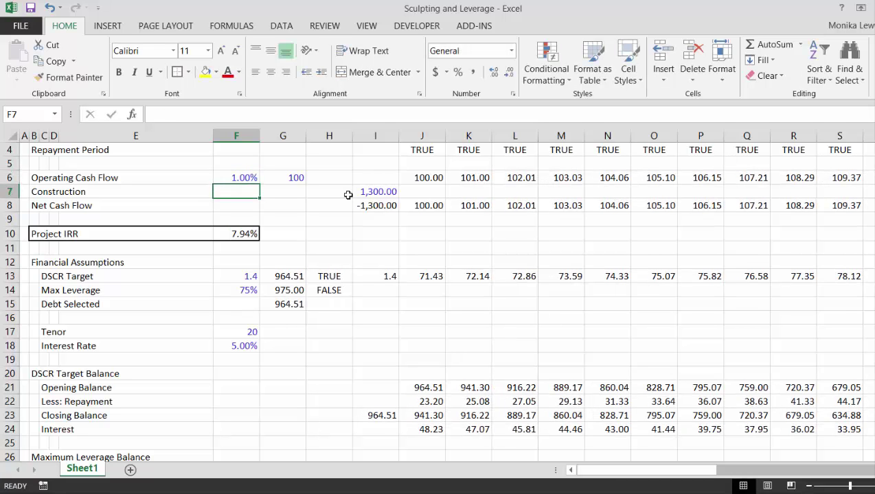
# Step: Set the period 0 Construction cost in I7 to 1,400
pyautogui.press('Up')
pyautogui.press('Right')
pyautogui.press('Right')
pyautogui.press('Right')
pyautogui.press('Down')
pyautogui.write('1,4000')
pyautogui.press('BackSpace')
pyautogui.press('Return')
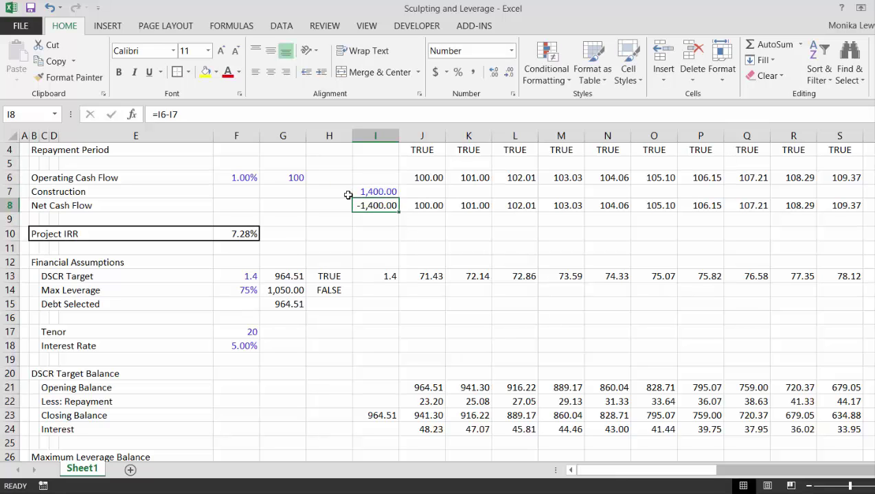
# Step: Examine the cash flow, financial assumptions and debt balance sections down the rows and across the repayment periods
pyautogui.press('Down')
pyautogui.press('Down')
pyautogui.press('Down')
pyautogui.press('Down')
pyautogui.press('Down')
pyautogui.press('Down')
pyautogui.press('Down')
pyautogui.press('Down')
pyautogui.press('Down')
pyautogui.press('Down')
pyautogui.press('Down')
pyautogui.press('Down')
pyautogui.press('Down')
pyautogui.press('Down')
pyautogui.press('Down')
pyautogui.press('Down')
pyautogui.press('Down')
pyautogui.press('Down')
pyautogui.press('Down')
pyautogui.press('Down')
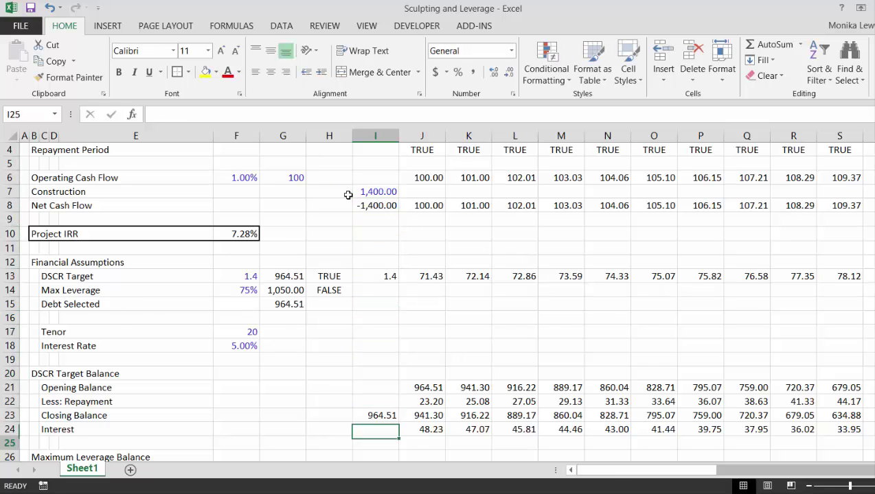
pyautogui.press('Down')
pyautogui.press('Down')
pyautogui.press('Down')
pyautogui.press('Up')
pyautogui.press('Up')
pyautogui.press('Up')
pyautogui.press('Up')
pyautogui.press('Up')
pyautogui.press('Up')
pyautogui.press('Up')
pyautogui.press('Up')
pyautogui.press('Up')
pyautogui.press('Up')
pyautogui.press('Up')
pyautogui.press('Up')
pyautogui.press('Up')
pyautogui.press('Up')
pyautogui.press('Up')
pyautogui.press('Up')
pyautogui.press('Up')
pyautogui.press('Up')
pyautogui.press('Up')
pyautogui.press('Up')
pyautogui.press('Down')
pyautogui.press('Down')
pyautogui.press('Down')
pyautogui.press('Right')
pyautogui.press('Right')
pyautogui.press('Right')
pyautogui.press('Right')
pyautogui.press('Right')
pyautogui.press('Right')
pyautogui.press('Right')
pyautogui.press('Right')
pyautogui.press('Right')
pyautogui.press('Right')
pyautogui.press('Right')
pyautogui.press('Right')
pyautogui.press('Right')
pyautogui.press('Right')
pyautogui.press('Right')
pyautogui.press('Right')
pyautogui.press('Right')
pyautogui.press('Right')
pyautogui.press('Right')
pyautogui.press('Right')
pyautogui.press('Right')
pyautogui.press('Right')
pyautogui.press('Right')
pyautogui.press('Right')
pyautogui.press('Left')
pyautogui.press('Left')
pyautogui.press('Left')
pyautogui.press('Left')
pyautogui.press('Left')
pyautogui.press('Left')
pyautogui.press('Left')
pyautogui.press('Left')
pyautogui.press('Left')
pyautogui.press('Left')
pyautogui.press('Left')
pyautogui.press('Left')
pyautogui.press('Left')
pyautogui.press('Left')
pyautogui.press('Left')
pyautogui.press('Left')
pyautogui.press('Left')
pyautogui.press('Left')
pyautogui.press('Left')
pyautogui.press('Left')
pyautogui.press('Left')
pyautogui.press('Left')
pyautogui.press('Left')
pyautogui.press('Left')
pyautogui.press('Left')
pyautogui.press('Left')
pyautogui.press('Left')
pyautogui.press('Left')
pyautogui.press('Left')
pyautogui.press('Left')
# Step: Set the Tenor in F17 to 15
pyautogui.press('Up')
pyautogui.press('Up')
pyautogui.press('Up')
pyautogui.press('Up')
pyautogui.press('Up')
pyautogui.press('Up')
pyautogui.press('Up')
pyautogui.press('Up')
pyautogui.press('Up')
pyautogui.press('Up')
pyautogui.press('Up')
pyautogui.press('Up')
pyautogui.press('Up')
pyautogui.press('Up')
pyautogui.press('Up')
pyautogui.press('Up')
pyautogui.press('Up')
pyautogui.press('Up')
pyautogui.press('Up')
pyautogui.press('Up')
pyautogui.press('Down')
pyautogui.press('Down')
pyautogui.press('Down')
pyautogui.press('Down')
pyautogui.press('Down')
pyautogui.press('Down')
pyautogui.press('Down')
pyautogui.press('Down')
pyautogui.press('Down')
pyautogui.press('Down')
pyautogui.press('Down')
pyautogui.press('Down')
pyautogui.press('Down')
pyautogui.press('Down')
pyautogui.press('Down')
pyautogui.press('Right')
pyautogui.press('Right')
pyautogui.press('Right')
pyautogui.press('Right')
pyautogui.press('Right')
pyautogui.write('15')
pyautogui.hotkey('ctrl', 'Return')
pyautogui.press('Down')
pyautogui.press('Down')
pyautogui.press('Down')
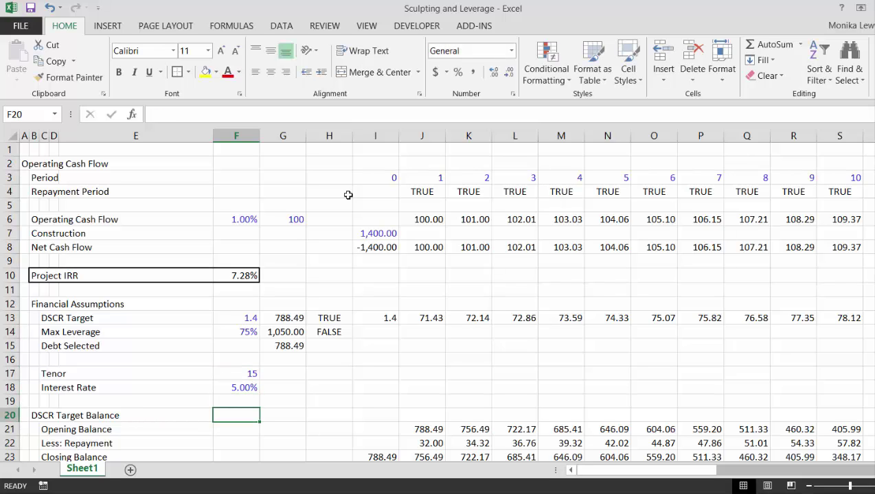
# Step: Set the Tenor in F17 to 25
pyautogui.press('Up')
pyautogui.press('Up')
pyautogui.press('Up')
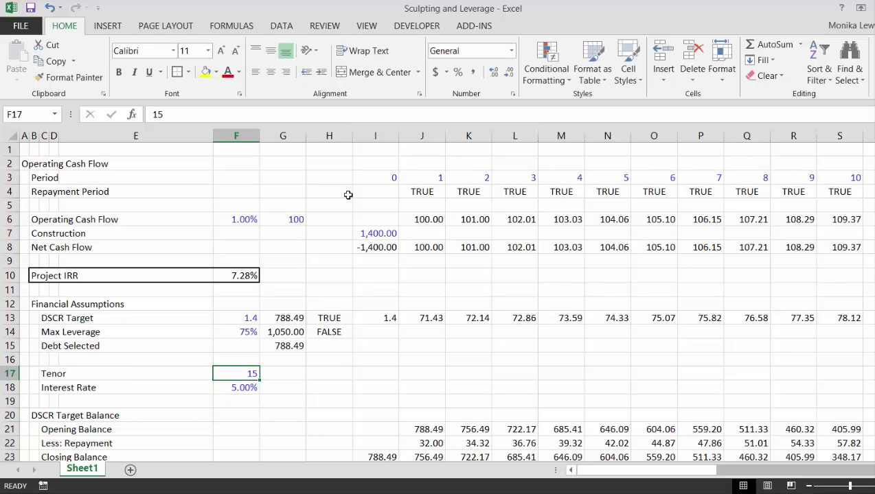
pyautogui.write('25')
pyautogui.press('Return')
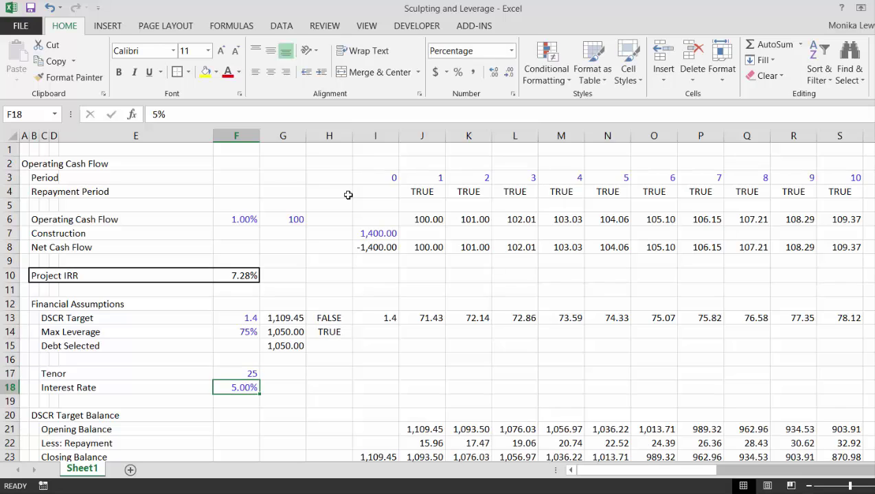
# Step: Set the Tenor in F17 to 30
pyautogui.press('Up')
pyautogui.write('30')
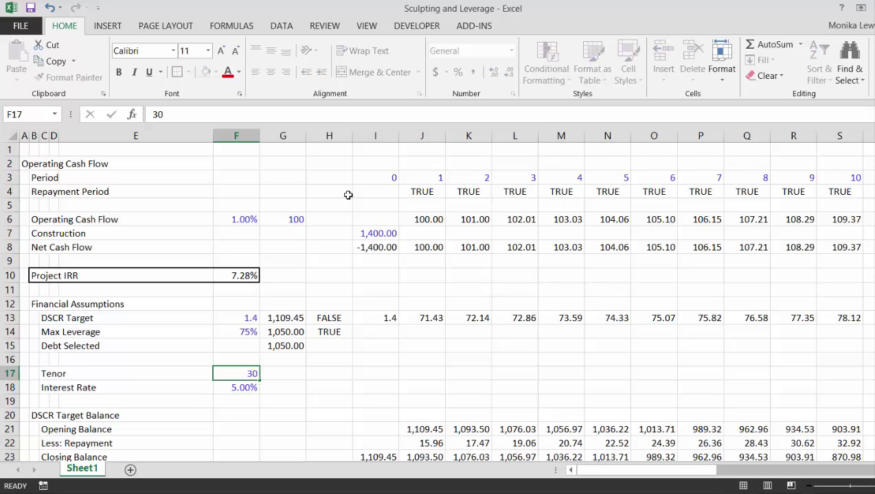
pyautogui.press('Return')
# Step: Set the Tenor in F17 to 20
pyautogui.press('Up')
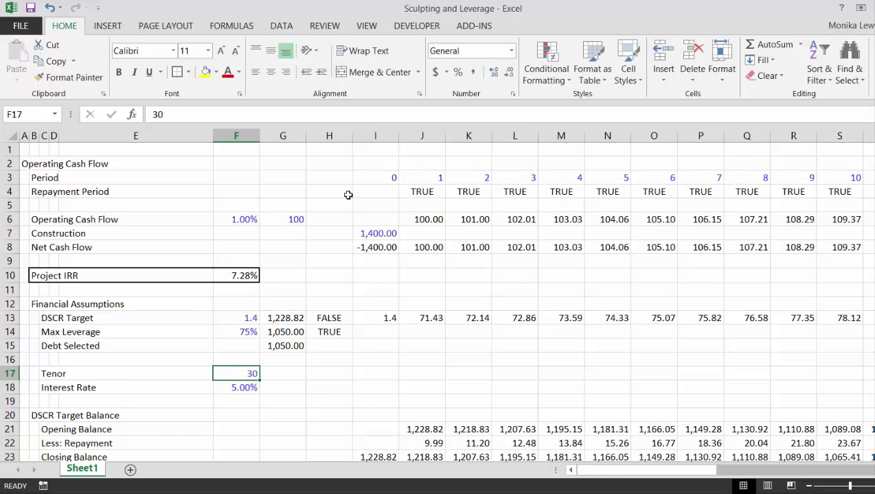
pyautogui.write('20')
pyautogui.press('Return')
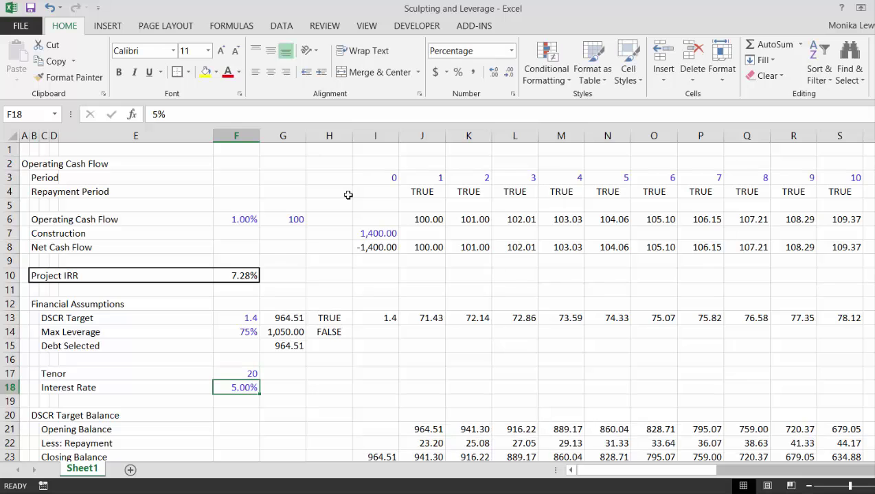
# Step: Review the DSCR Target Balance and Maximum Leverage Balance schedules and the Repayment Applied row below the financial assumptions
pyautogui.press('Down')
pyautogui.press('Down')
pyautogui.press('Down')
pyautogui.press('Down')
pyautogui.press('Down')
pyautogui.press('Down')
pyautogui.press('Down')
pyautogui.press('Down')
pyautogui.press('Down')
pyautogui.press('Down')
pyautogui.press('Down')
pyautogui.press('Down')
pyautogui.press('Down')
pyautogui.press('Down')
pyautogui.press('Down')
pyautogui.press('Down')
pyautogui.press('Down')
pyautogui.press('Down')
pyautogui.press('Down')
pyautogui.press('Down')
pyautogui.press('Down')
pyautogui.press('Down')
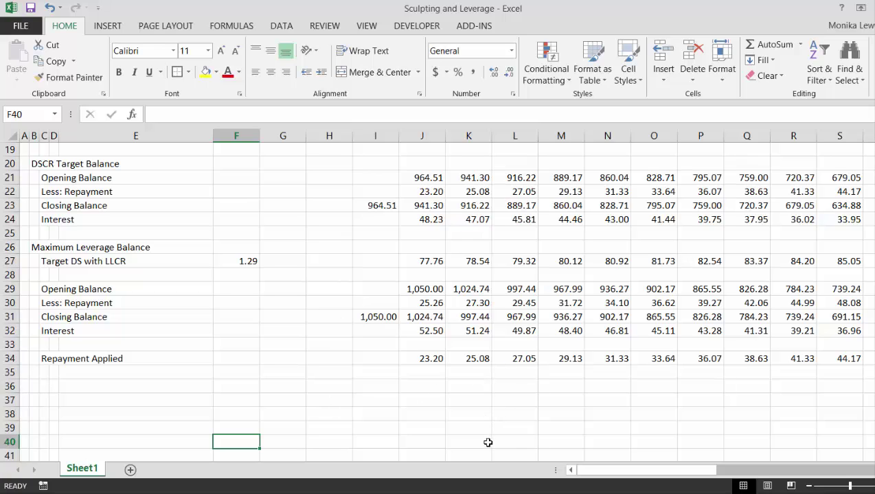